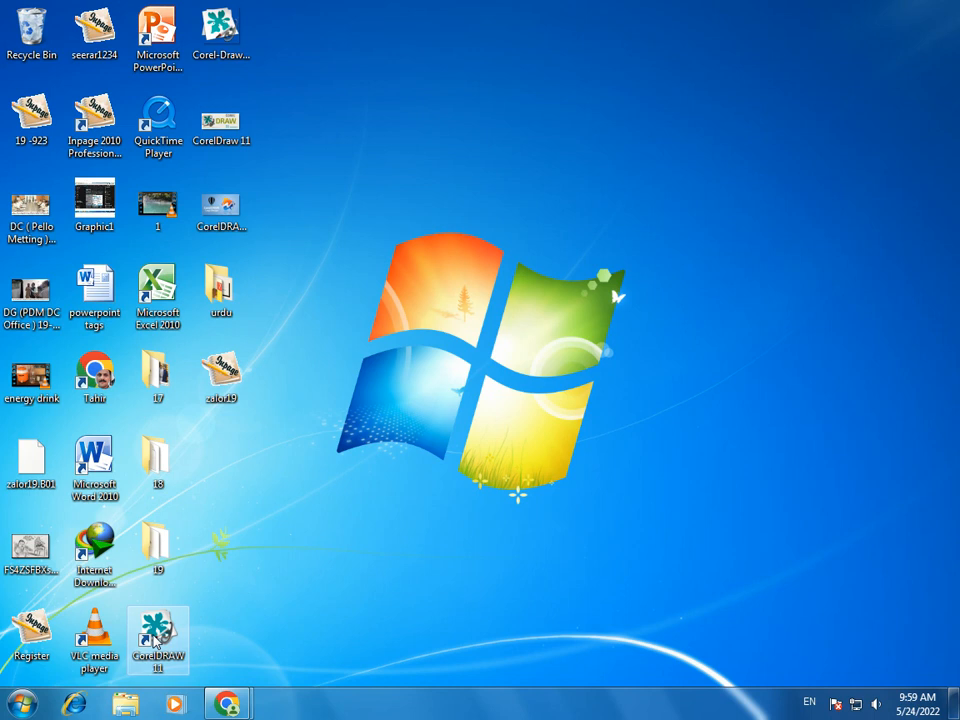
Open CorelDRAW 11 and start a new graphic
{"action": "double_click", "coordinate": [155, 635]}
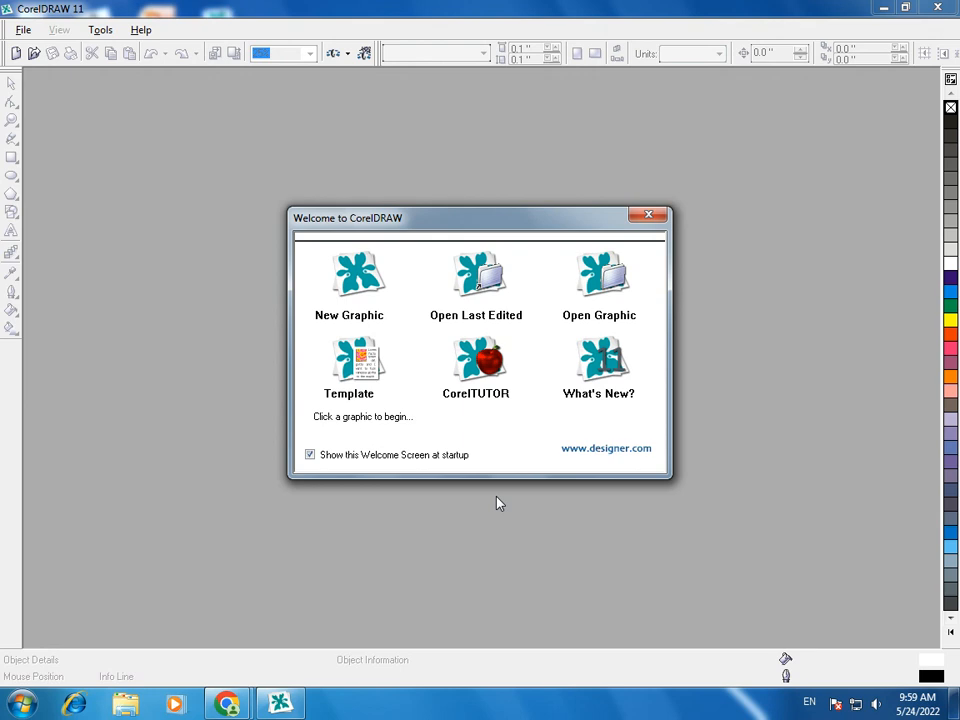
{"action": "left_click", "coordinate": [338, 273]}
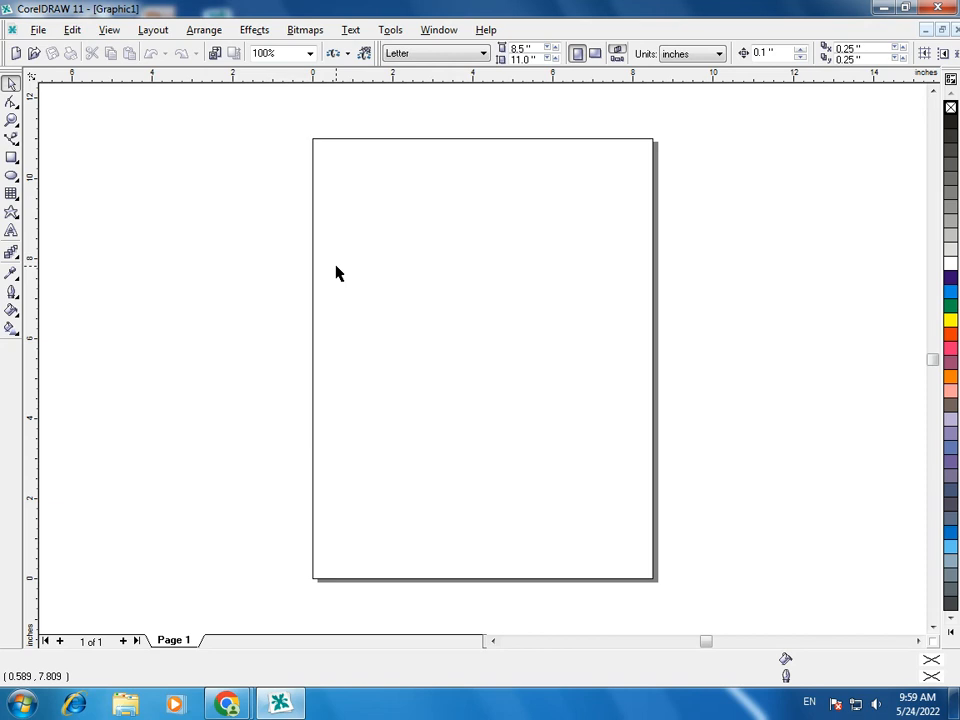
Draw three rectangles along the page's upper edge, about 2.6 by 1.5 inches, 2.6 by 1.8 inches and 1.9 inches square
{"action": "left_click", "coordinate": [12, 158]}
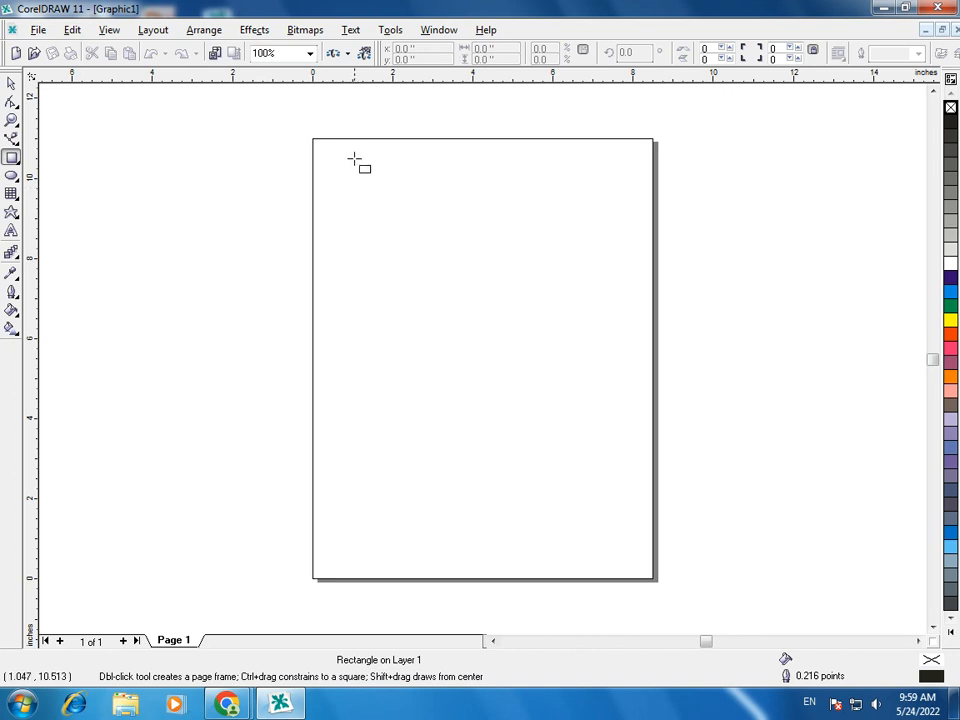
{"action": "left_click_drag", "start_coordinate": [350, 152], "coordinate": [456, 214]}
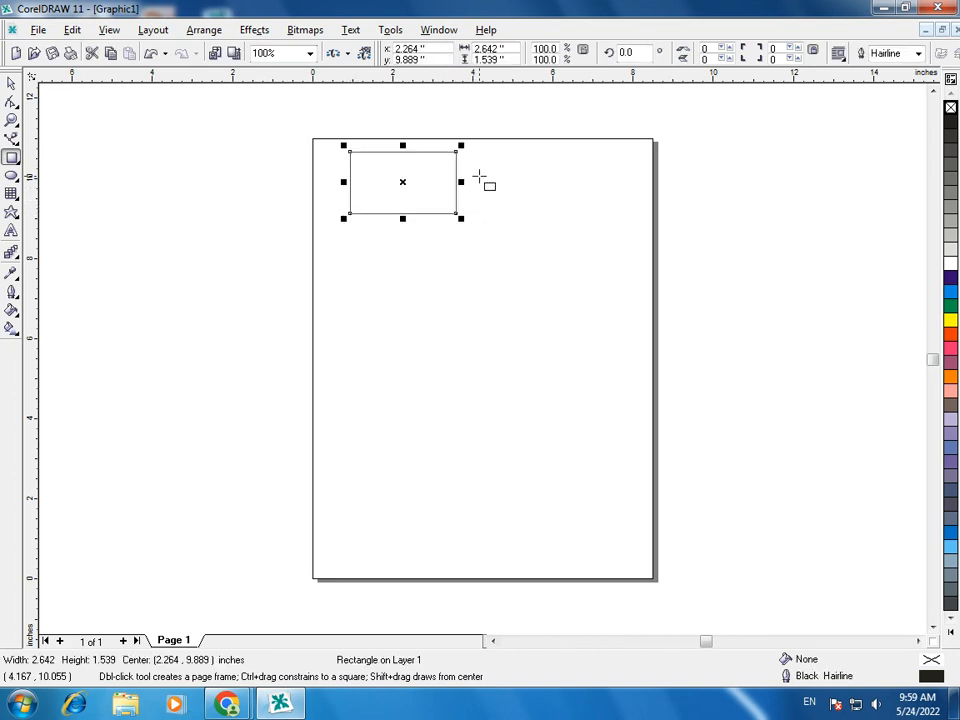
{"action": "left_click_drag", "start_coordinate": [498, 160], "coordinate": [551, 199]}
{"action": "left_click_drag", "start_coordinate": [581, 154], "coordinate": [659, 232]}
Reposition the three rectangles so they sit side by side without overlapping, inside the page's upper edge
{"action": "left_click", "coordinate": [11, 83]}
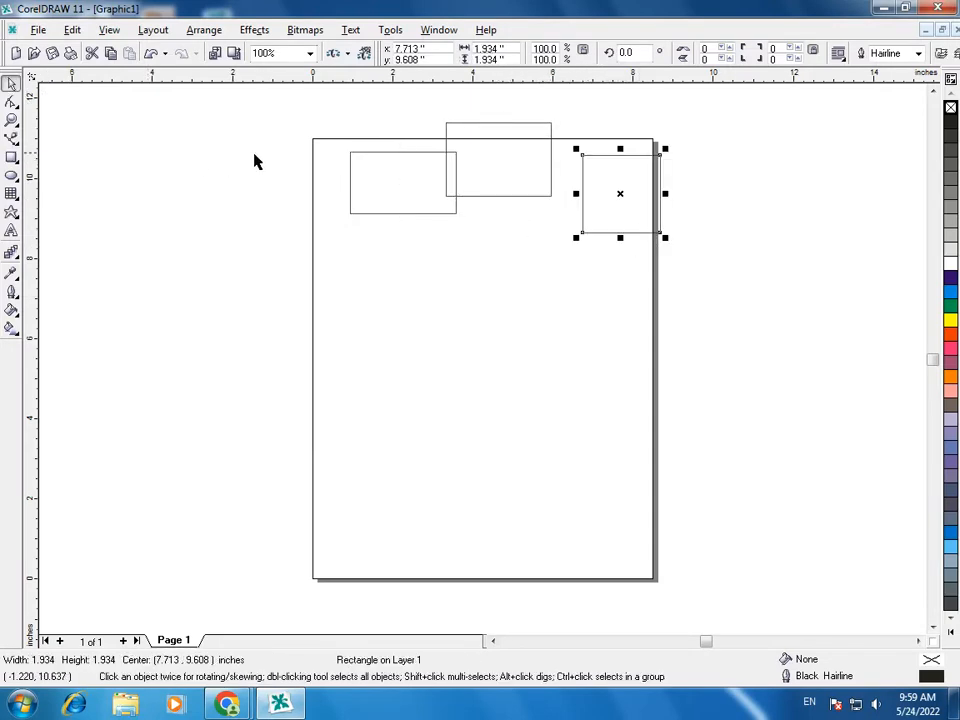
{"action": "left_click_drag", "start_coordinate": [367, 154], "coordinate": [338, 156]}
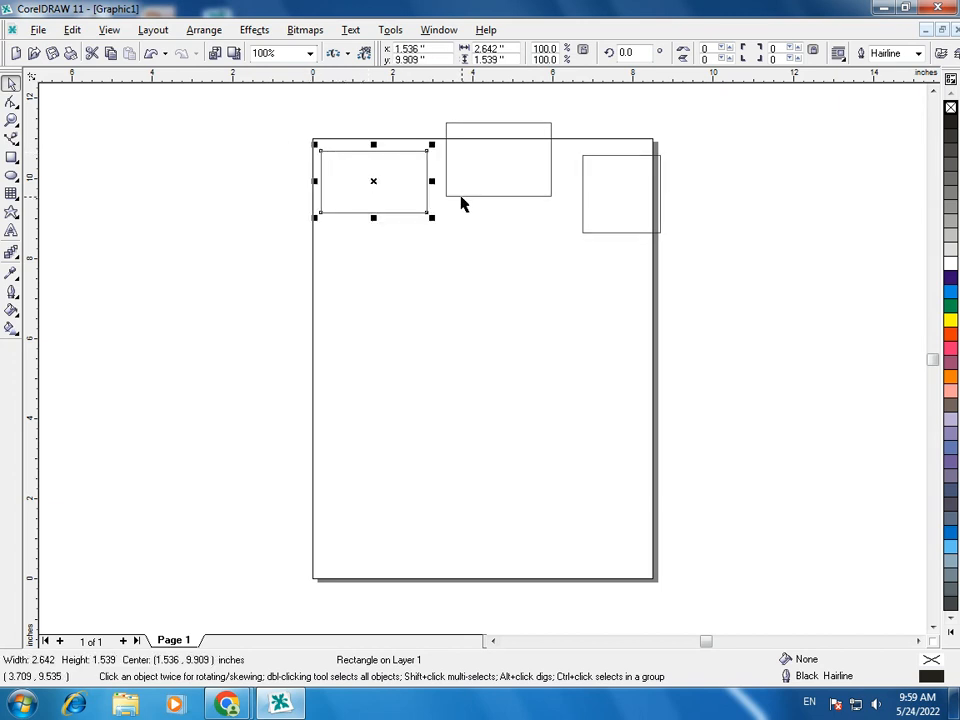
{"action": "mouse_move", "coordinate": [462, 198]}
{"action": "left_mouse_down"}
{"action": "mouse_move", "coordinate": [456, 223]}
{"action": "mouse_move", "coordinate": [465, 223]}
{"action": "left_mouse_up"}
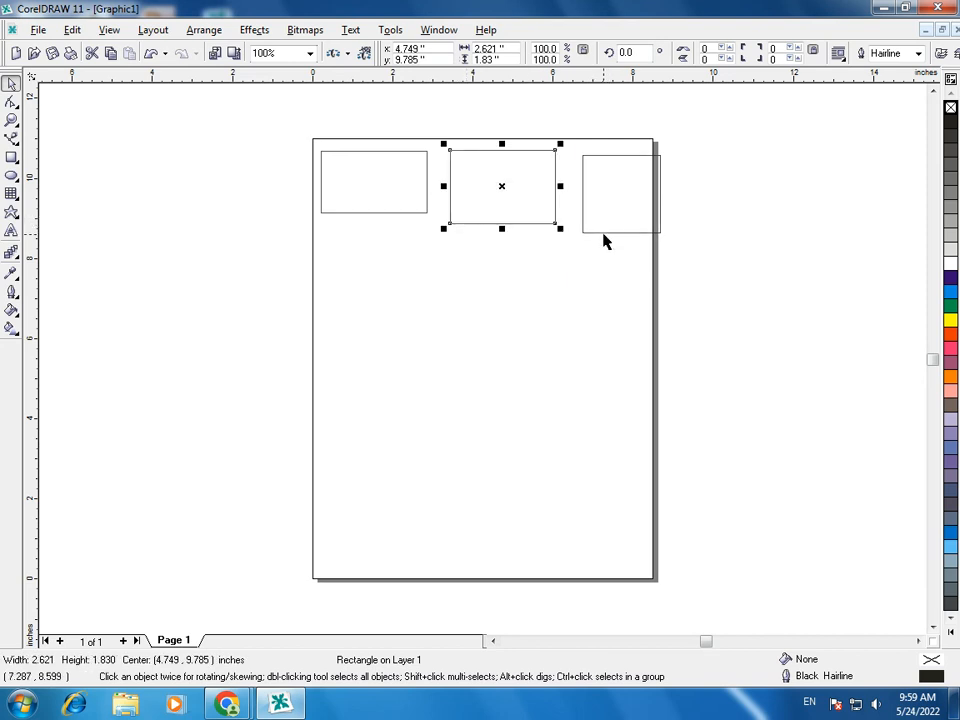
{"action": "left_click_drag", "start_coordinate": [605, 234], "coordinate": [588, 230]}
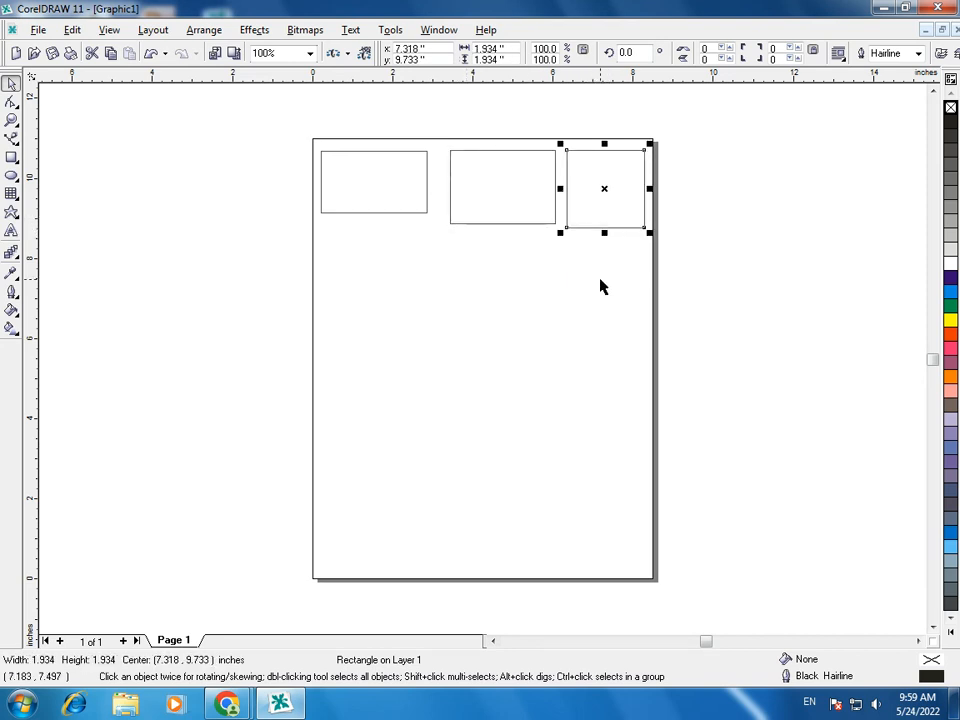
{"action": "left_click", "coordinate": [600, 287]}
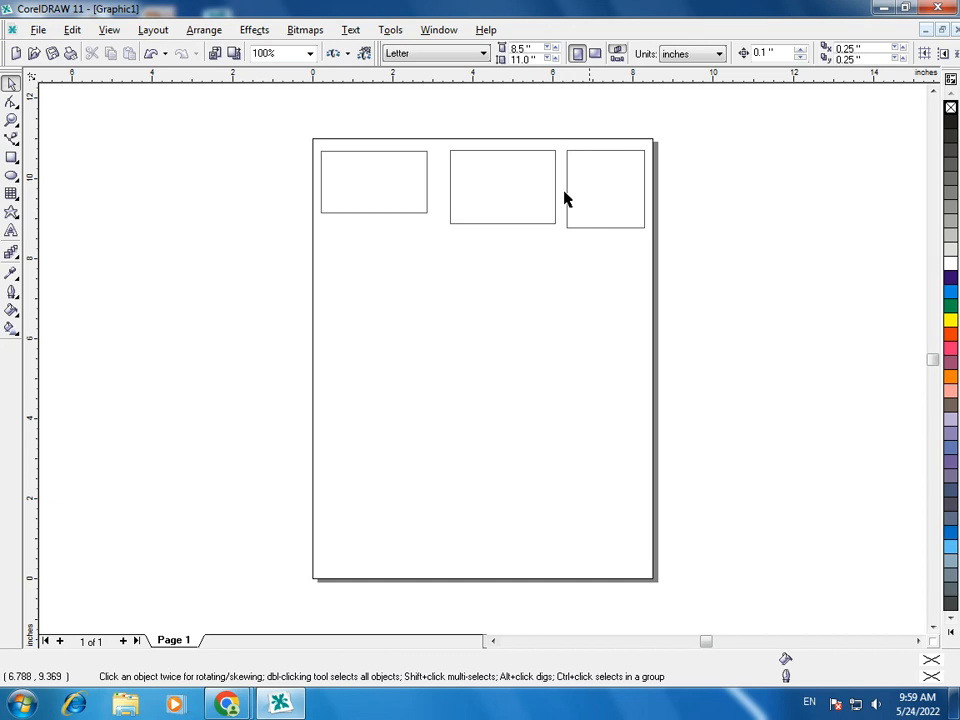
Fill the first rectangle with bright blue, the middle one with Yellow and the square with Magenta
{"action": "left_click", "coordinate": [352, 212]}
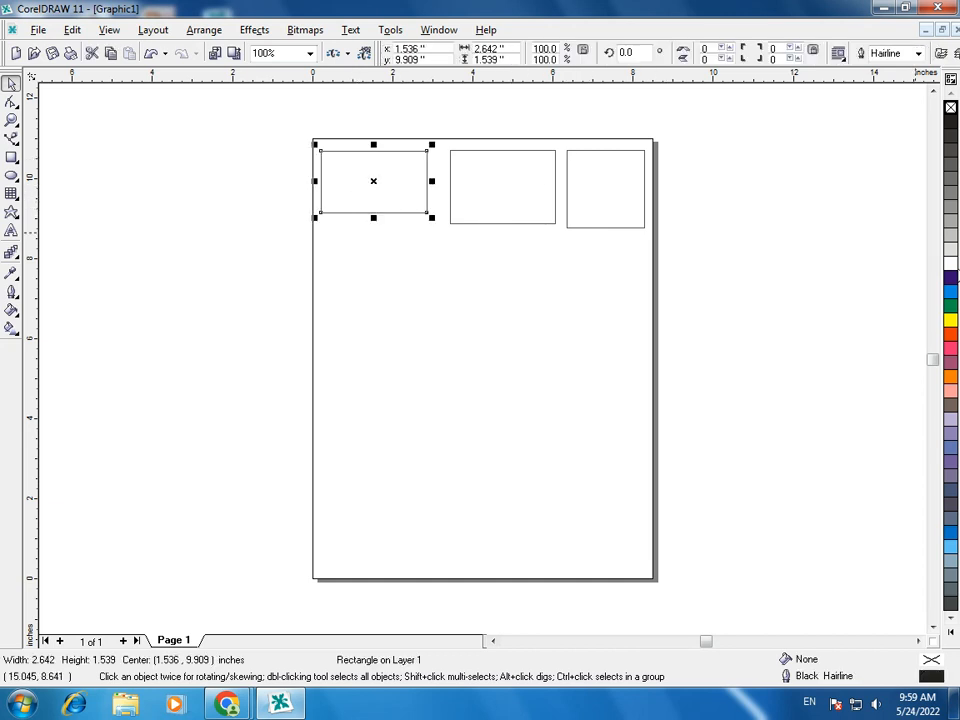
{"action": "left_click", "coordinate": [950, 290]}
{"action": "left_click", "coordinate": [497, 204]}
{"action": "left_click", "coordinate": [950, 320]}
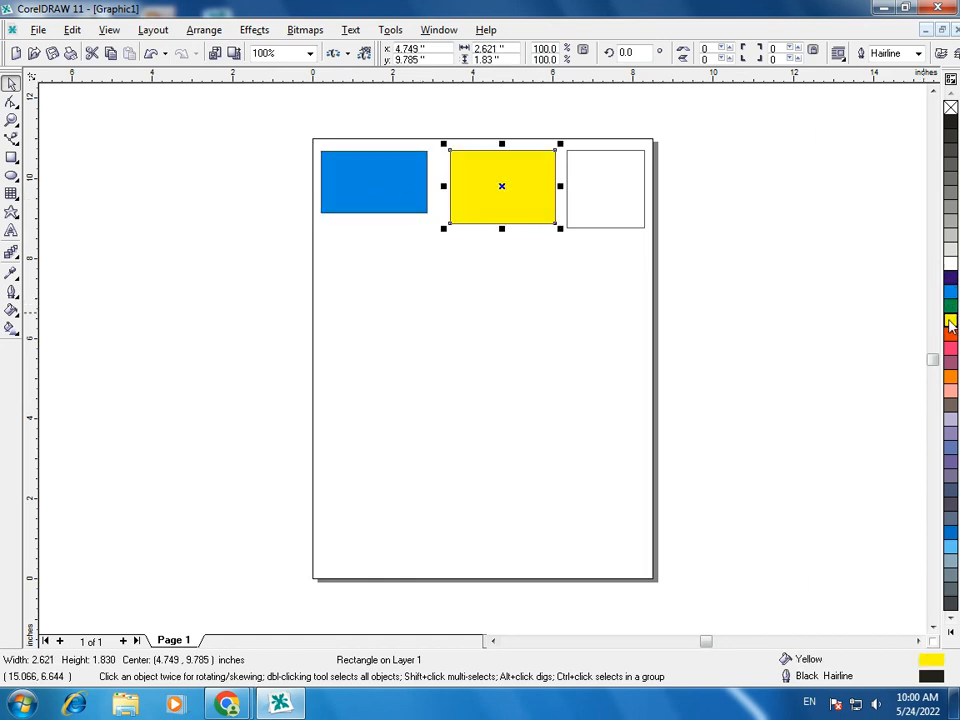
{"action": "left_click", "coordinate": [610, 228]}
{"action": "left_click", "coordinate": [950, 348]}
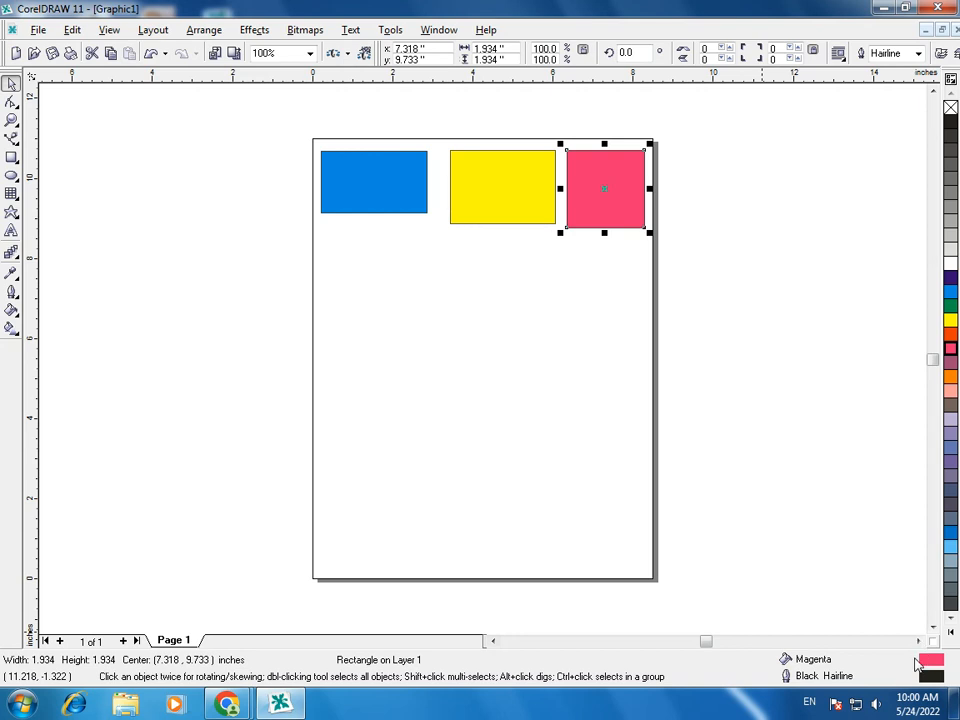
Give the magenta square a Blue dotted outline, 2 pt wide, with rounded corners and line caps, placed behind the fill
{"action": "key", "text": "F12"}
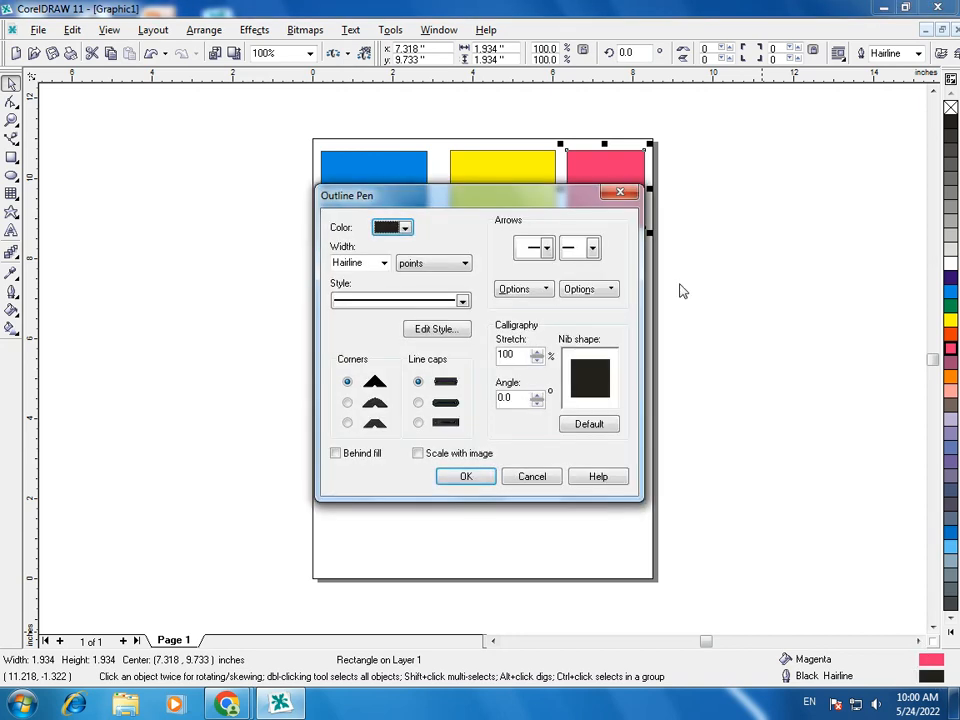
{"action": "left_click", "coordinate": [405, 228]}
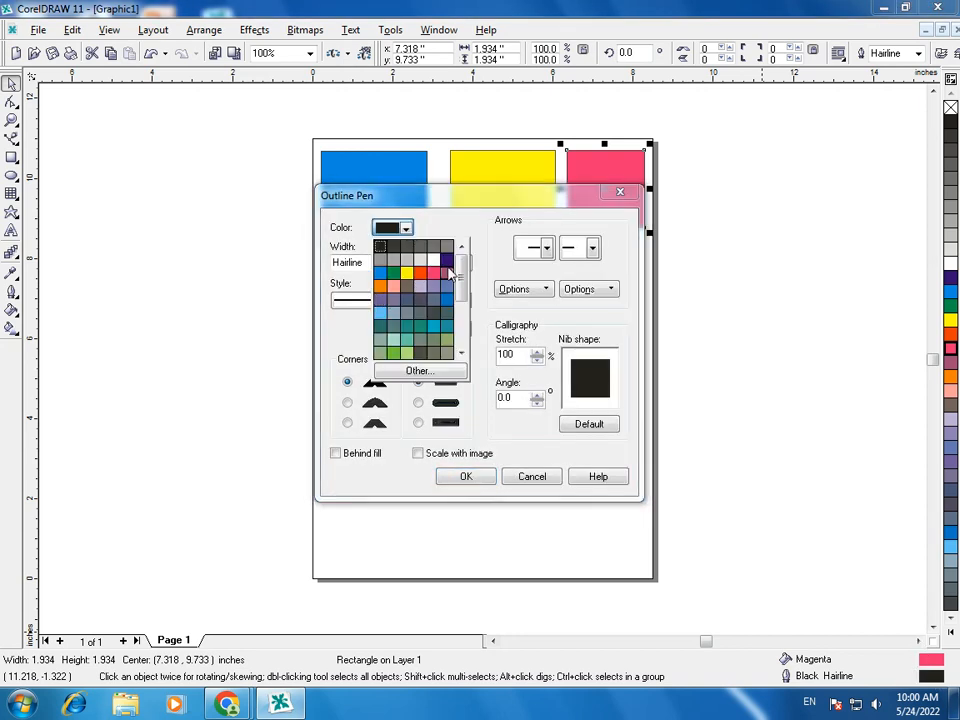
{"action": "left_click", "coordinate": [446, 259]}
{"action": "left_click", "coordinate": [347, 402]}
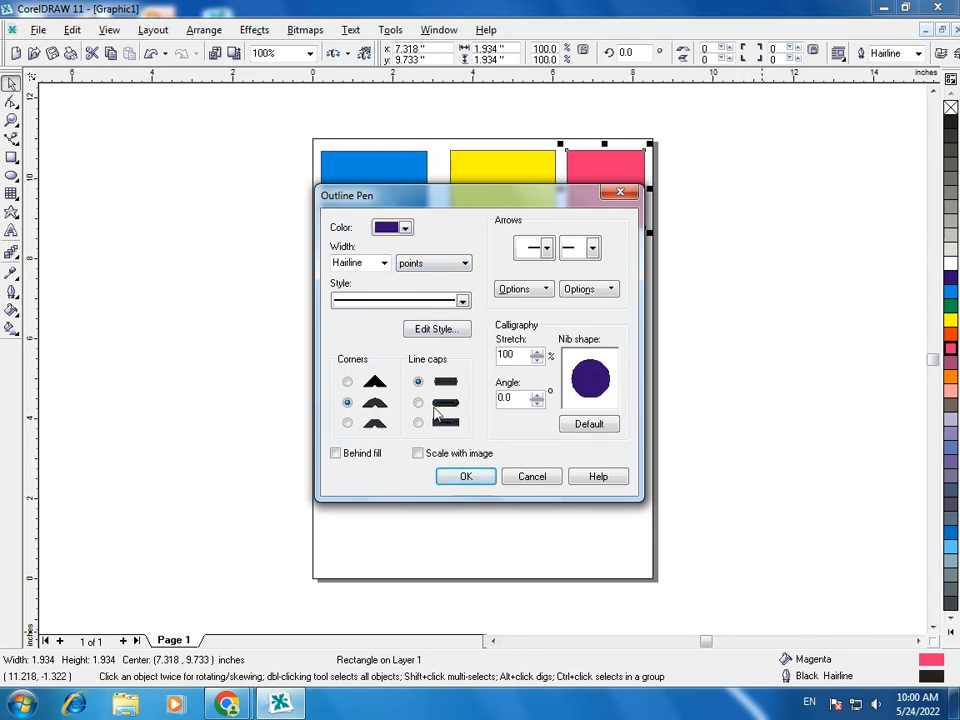
{"action": "left_click", "coordinate": [418, 402]}
{"action": "left_click", "coordinate": [336, 454]}
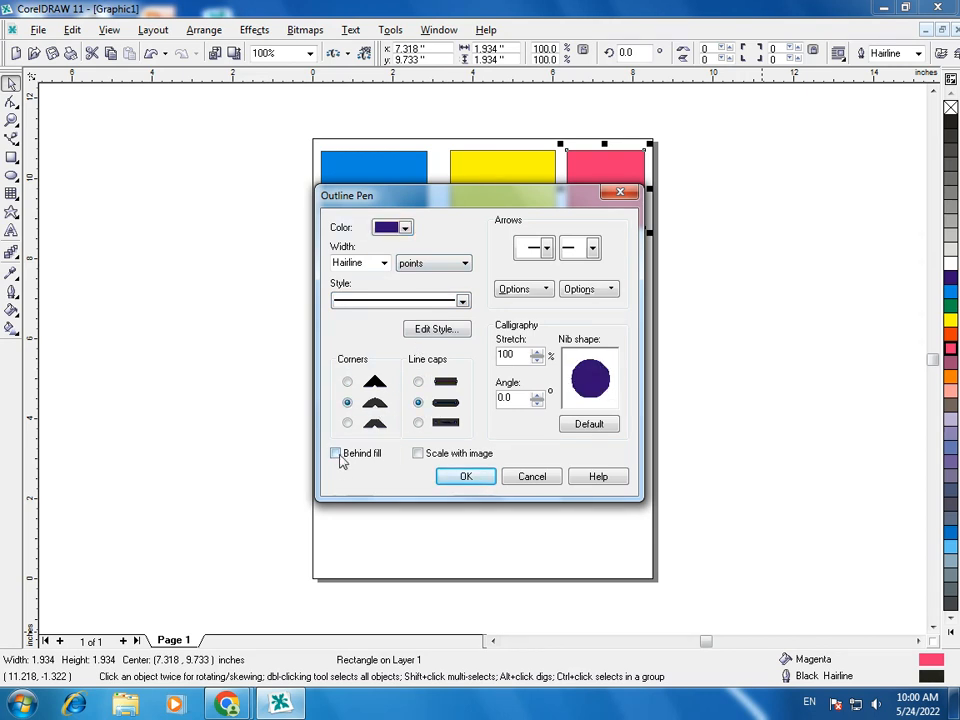
{"action": "left_click", "coordinate": [431, 302]}
{"action": "left_click", "coordinate": [409, 373]}
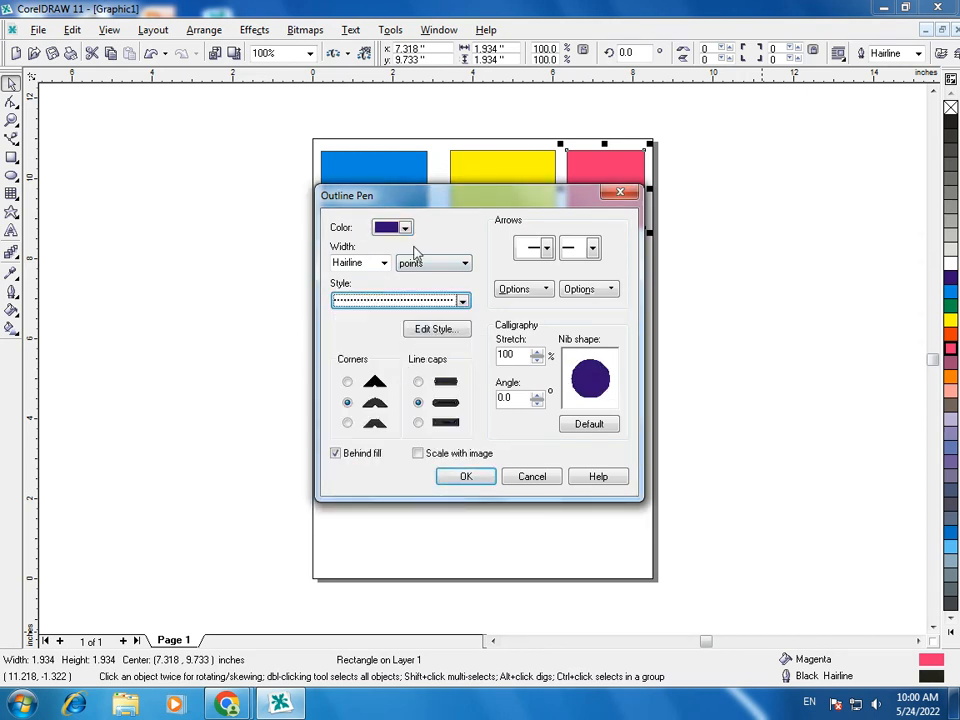
{"action": "left_click", "coordinate": [384, 263]}
{"action": "left_click", "coordinate": [366, 321]}
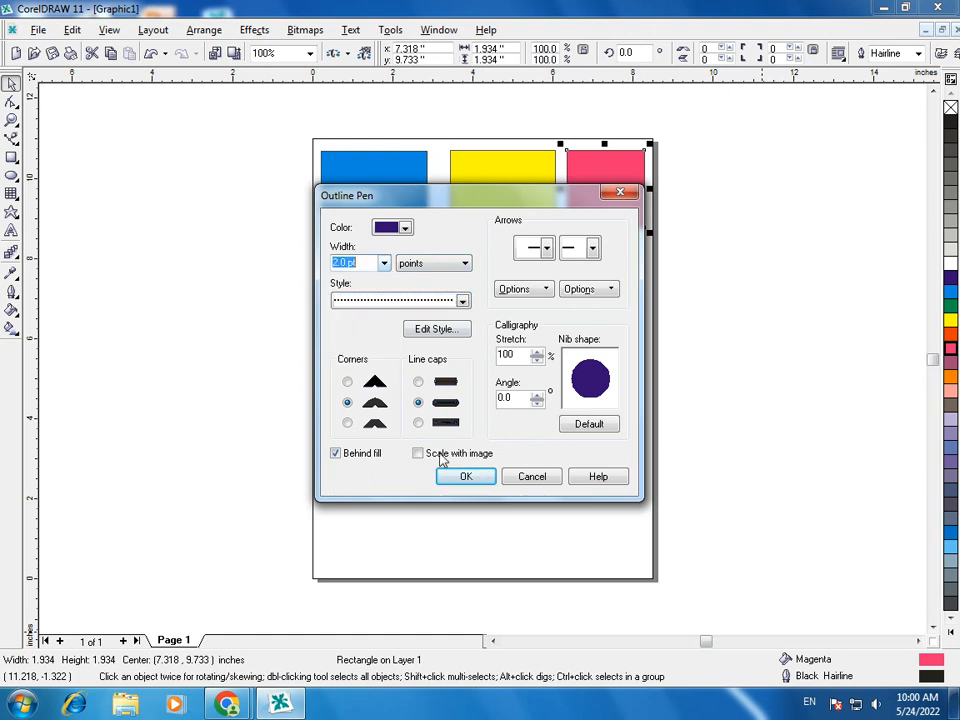
{"action": "left_click", "coordinate": [465, 478]}
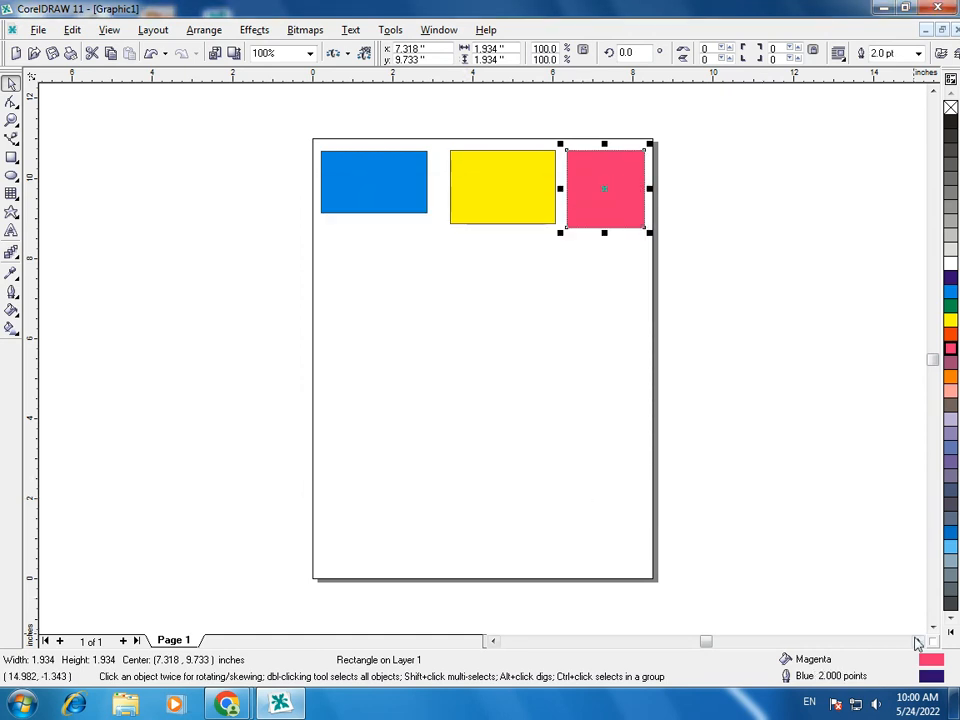
Set the magenta square's outline width to 8 pt, keeping the Blue colour and dotted style
{"action": "key", "text": "F12"}
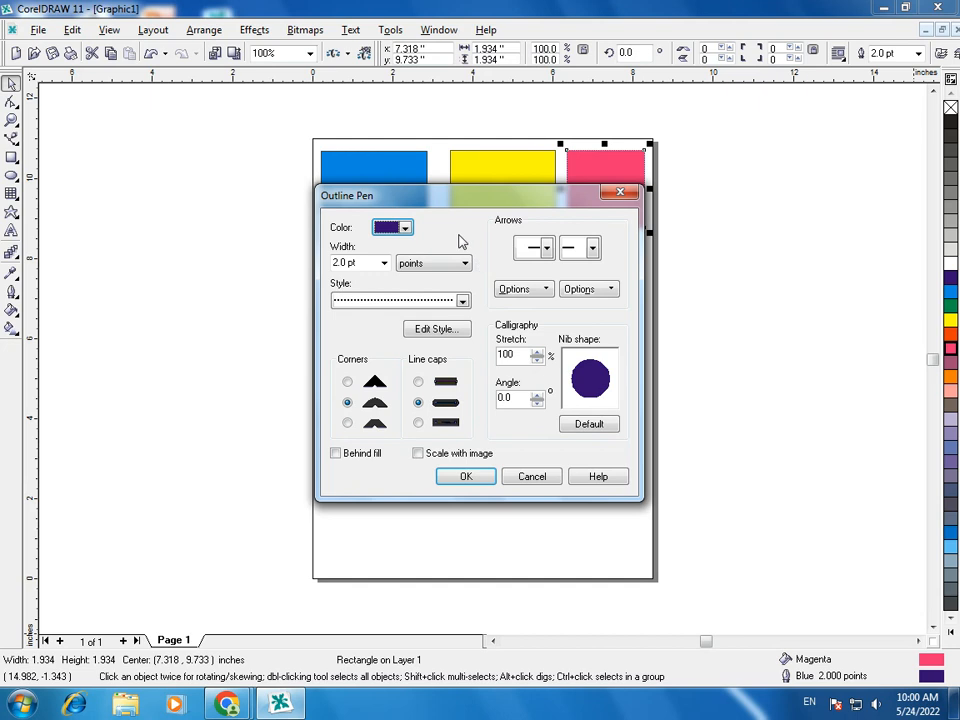
{"action": "left_click", "coordinate": [406, 229]}
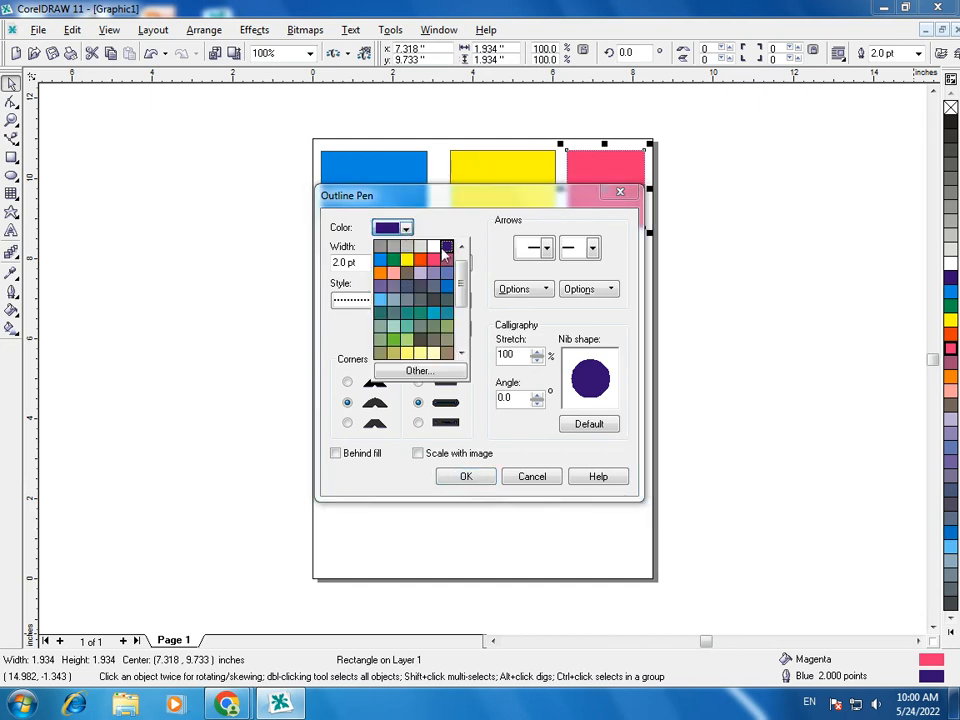
{"action": "left_click", "coordinate": [447, 250]}
{"action": "left_click", "coordinate": [424, 300]}
{"action": "left_click", "coordinate": [424, 300]}
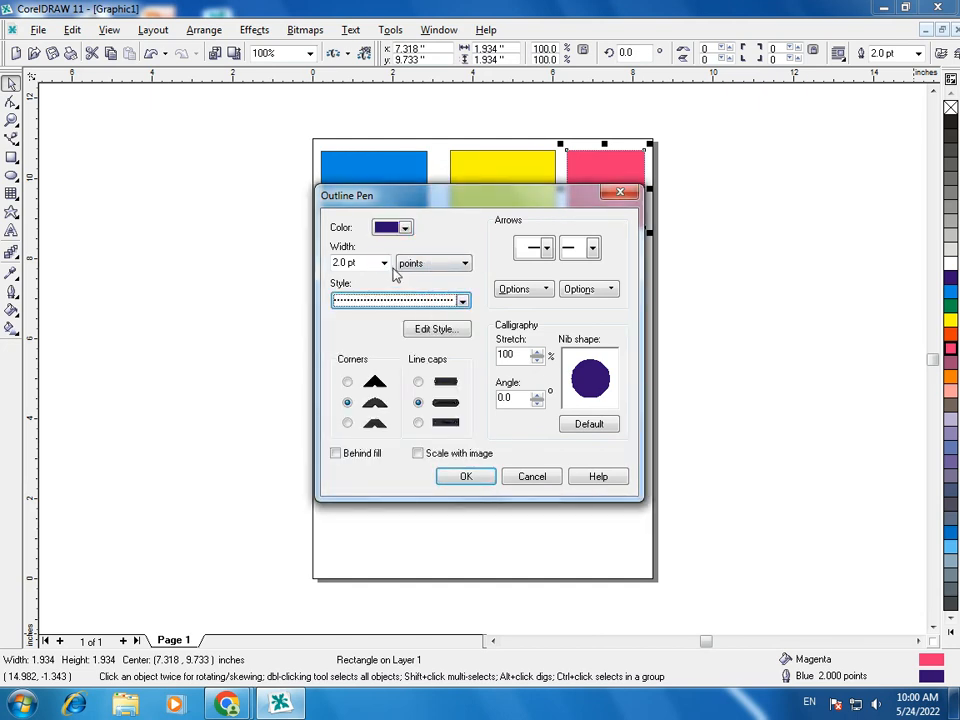
{"action": "left_click", "coordinate": [384, 263]}
{"action": "left_click", "coordinate": [352, 339]}
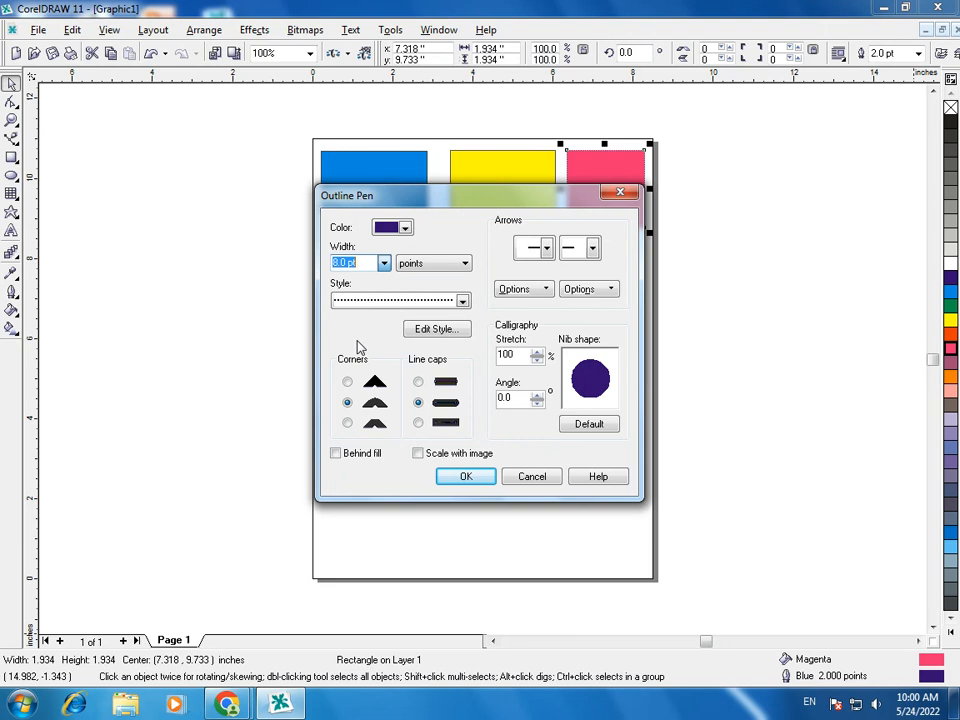
{"action": "left_click", "coordinate": [460, 482]}
{"action": "left_click", "coordinate": [490, 475]}
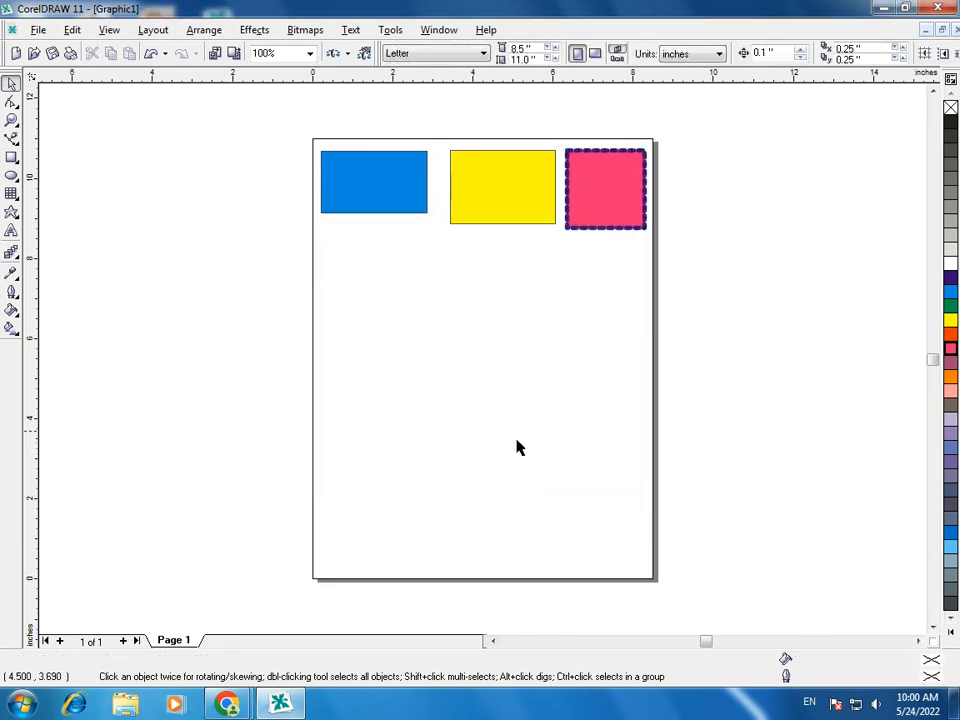
Select all three coloured rectangles and delete them from the page
{"action": "left_click", "coordinate": [11, 175]}
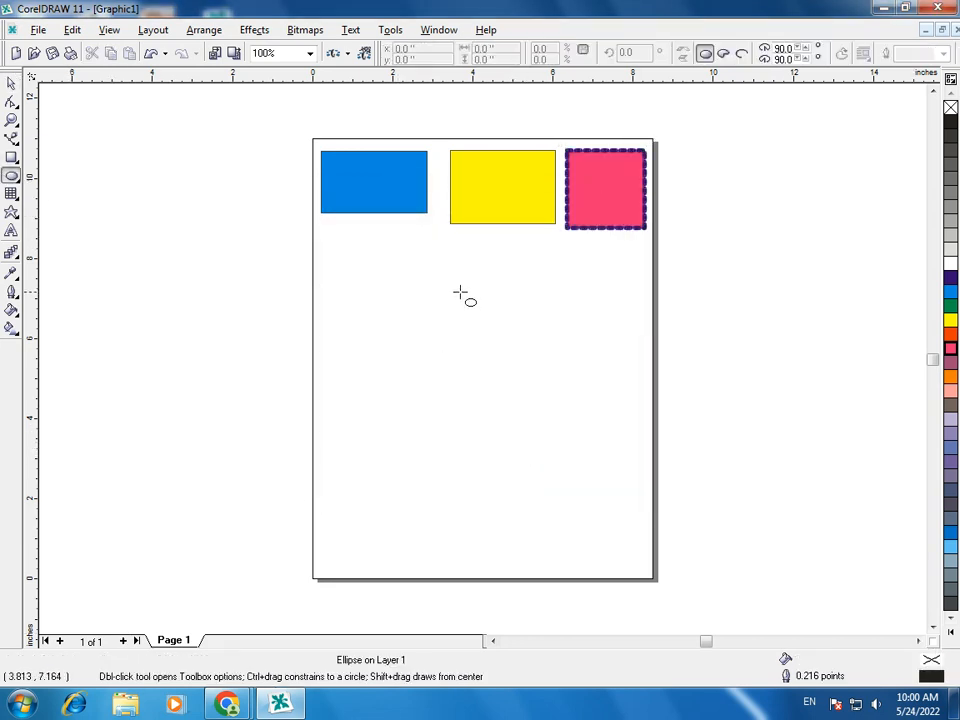
{"action": "left_click", "coordinate": [11, 83]}
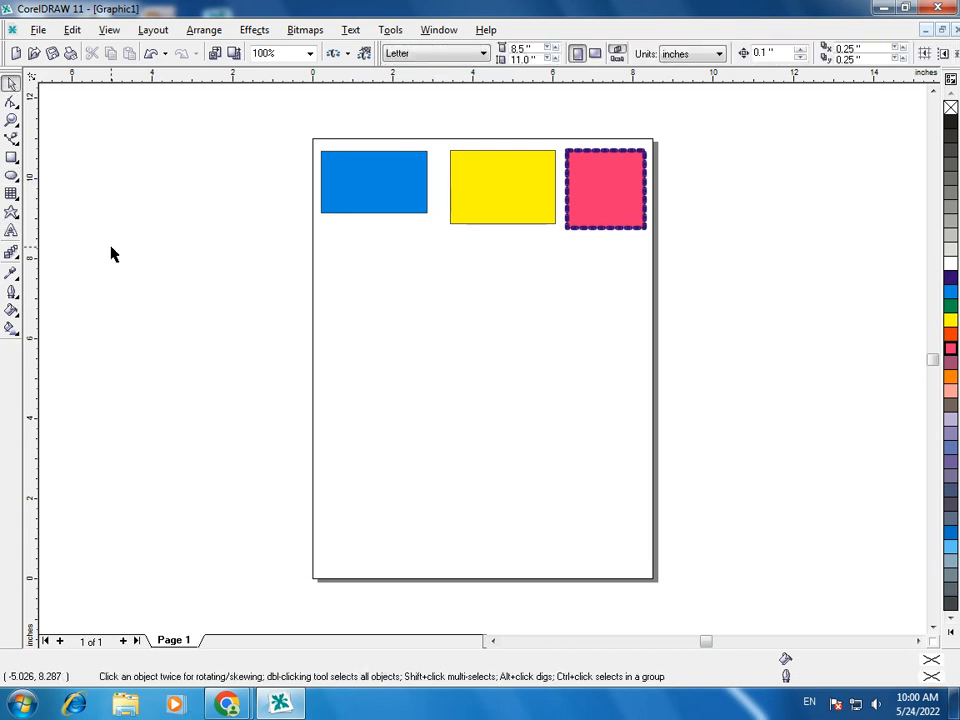
{"action": "left_click_drag", "start_coordinate": [237, 130], "coordinate": [694, 306]}
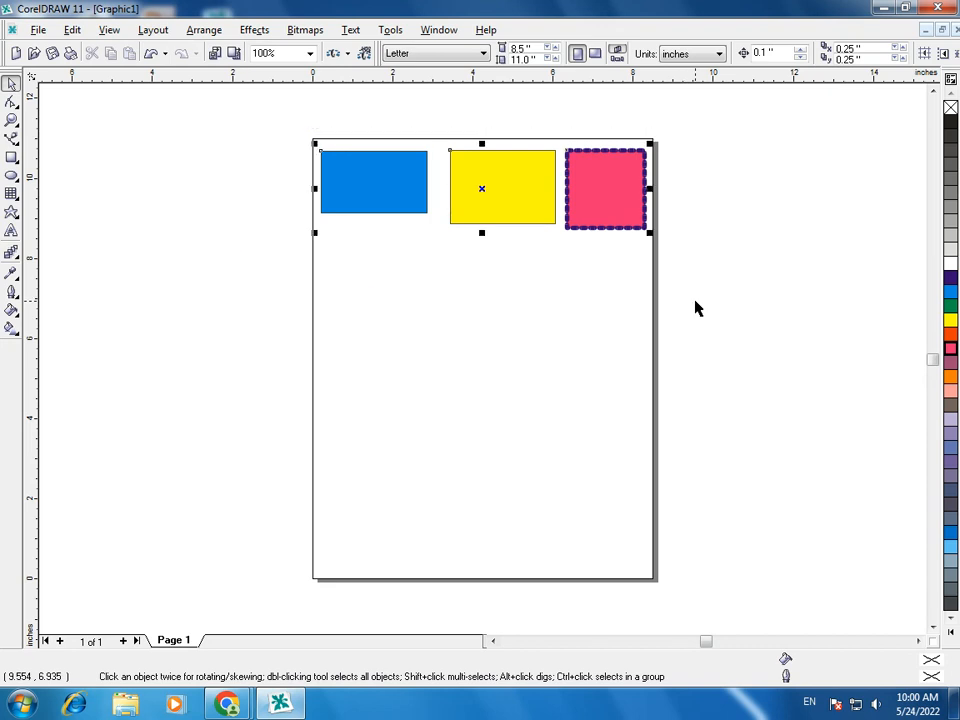
{"action": "left_click", "coordinate": [275, 134]}
{"action": "left_click_drag", "start_coordinate": [276, 123], "coordinate": [740, 336]}
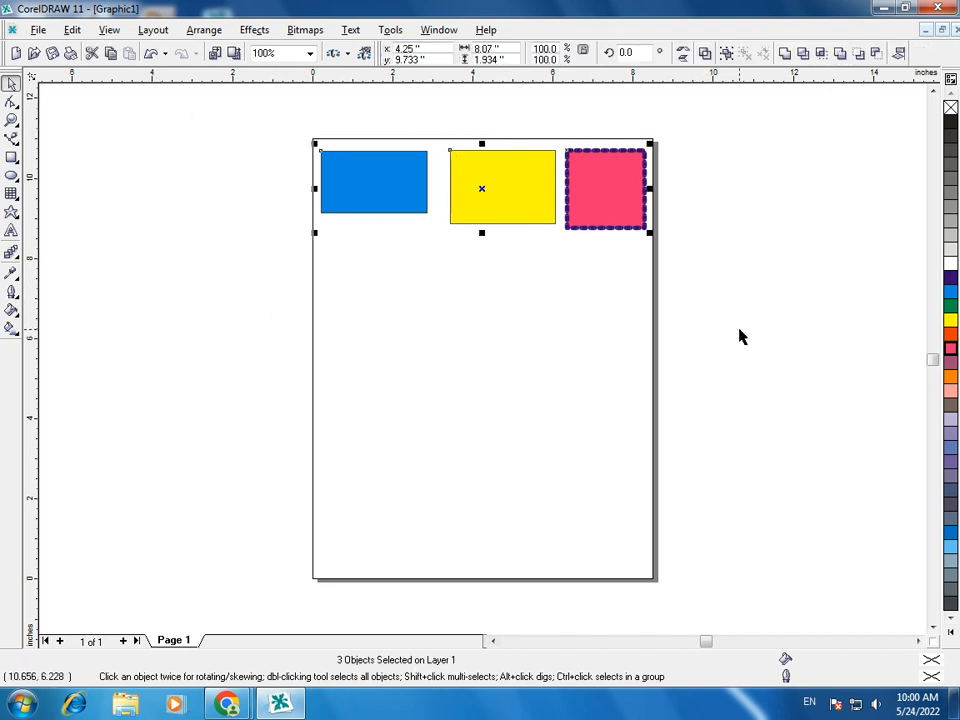
{"action": "key", "text": "Delete"}
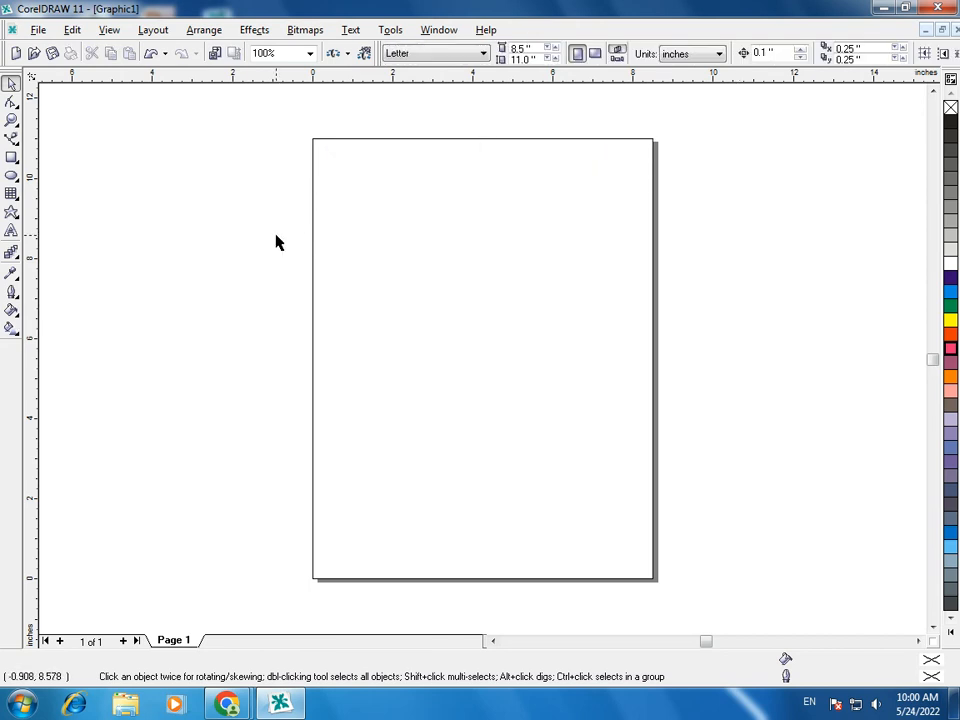
Draw an ellipse about 7.8 by 7 inches on the page and four smaller ones from their centres, two overlapping it and two left of the page
{"action": "left_click", "coordinate": [11, 177]}
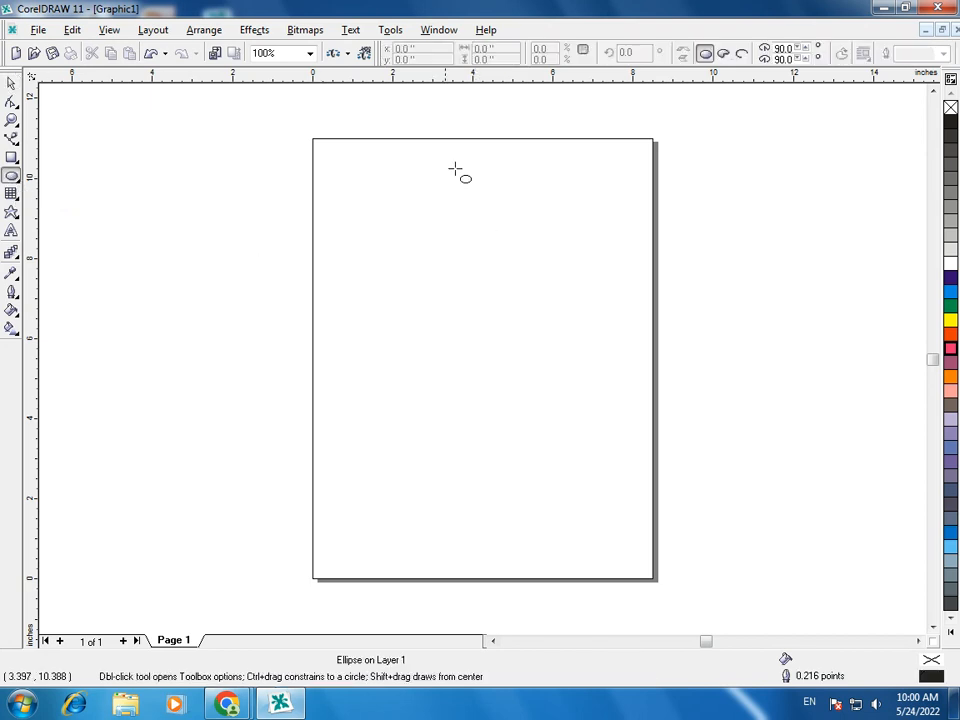
{"action": "left_click_drag", "start_coordinate": [321, 153], "coordinate": [634, 435]}
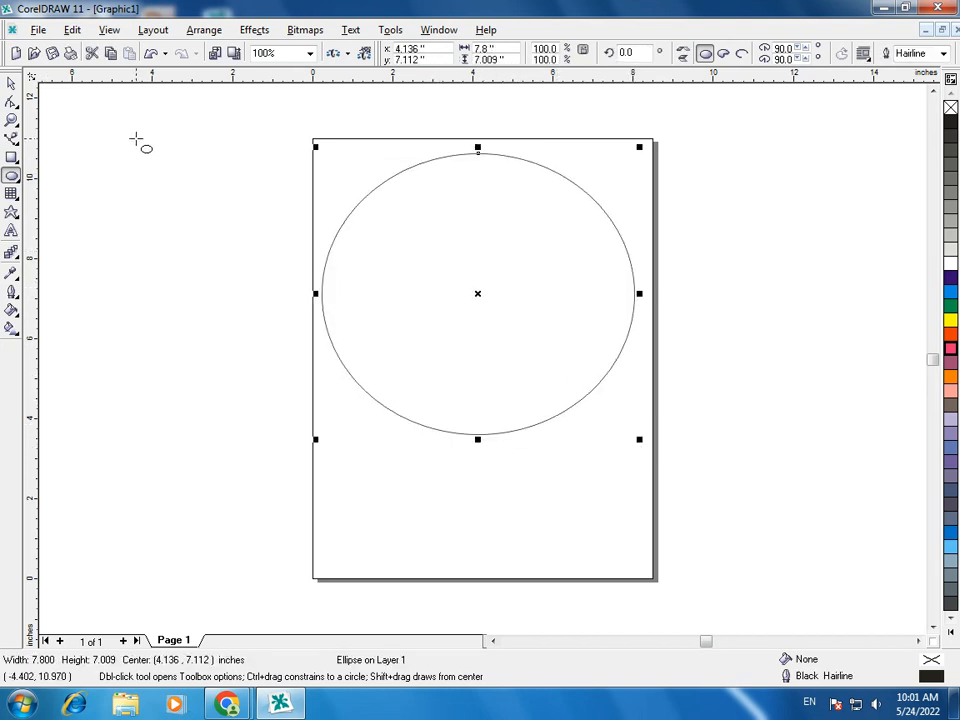
{"action": "left_click_drag", "start_coordinate": [135, 138], "coordinate": [247, 227]}
{"action": "left_click_drag", "start_coordinate": [140, 345], "coordinate": [229, 425]}
{"action": "left_click_drag", "start_coordinate": [388, 447], "coordinate": [519, 541]}
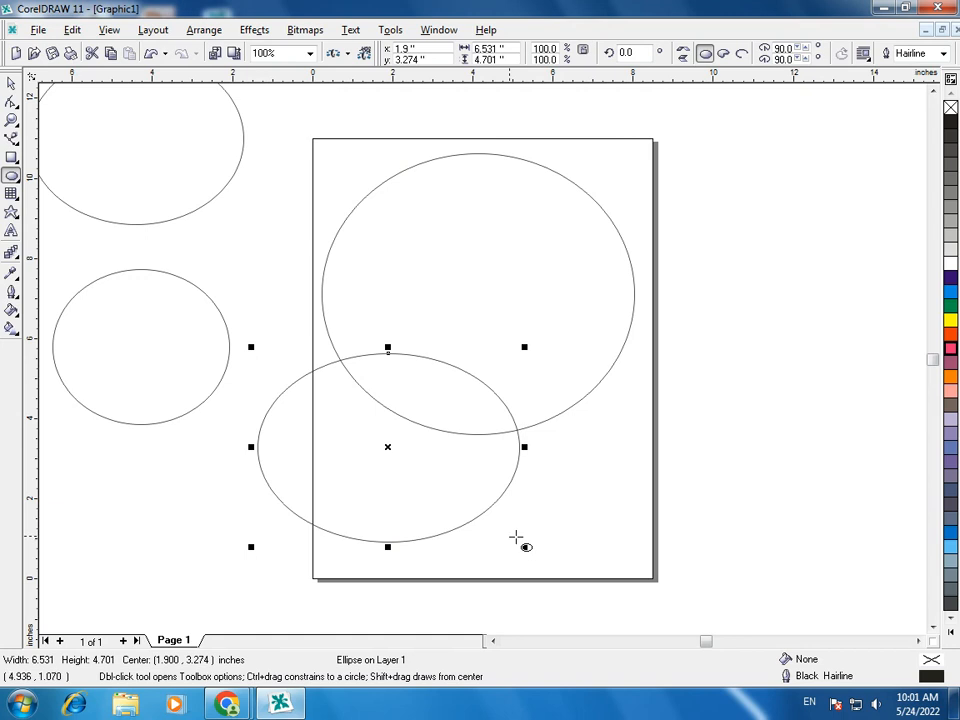
{"action": "left_click_drag", "start_coordinate": [574, 369], "coordinate": [714, 470]}
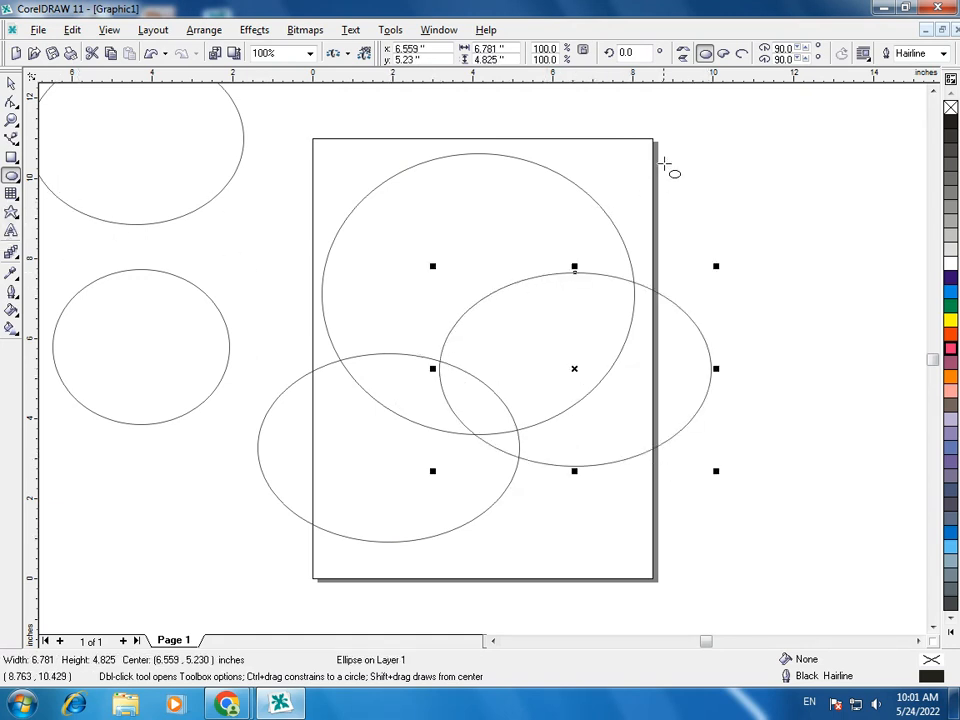
Draw a circle about 3.6 inches across to the right of the page and undo it
{"action": "left_click_drag", "start_coordinate": [729, 160], "coordinate": [872, 274]}
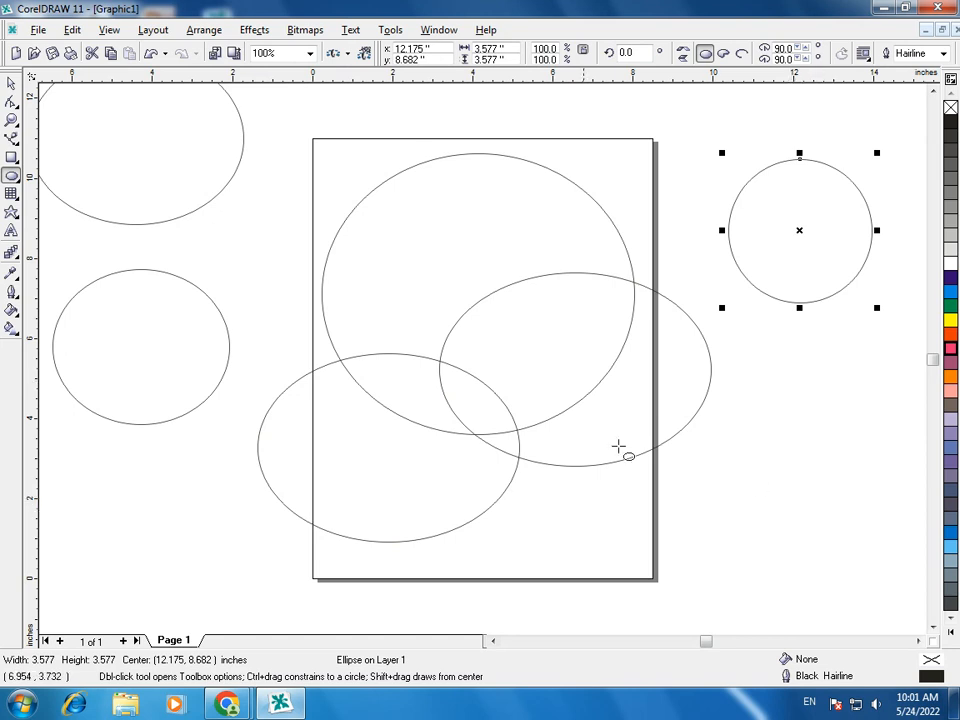
{"action": "left_click", "coordinate": [150, 55]}
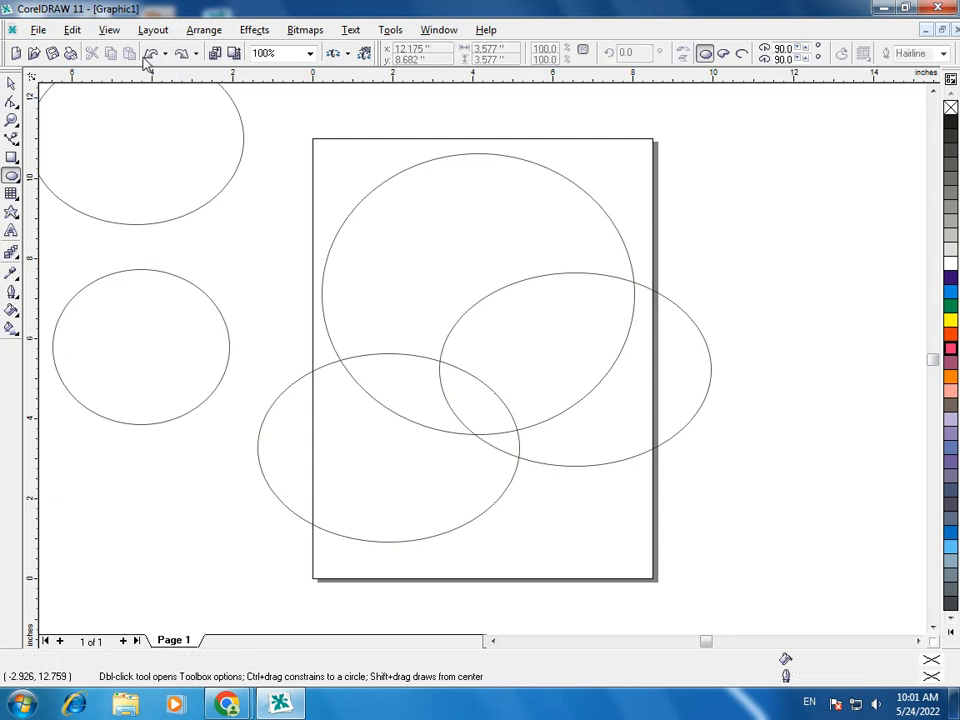
Undo the creation of all the ellipses on and around the page
{"action": "left_click", "coordinate": [149, 55]}
{"action": "left_click", "coordinate": [147, 56]}
{"action": "left_click", "coordinate": [148, 56]}
{"action": "left_click", "coordinate": [148, 56]}
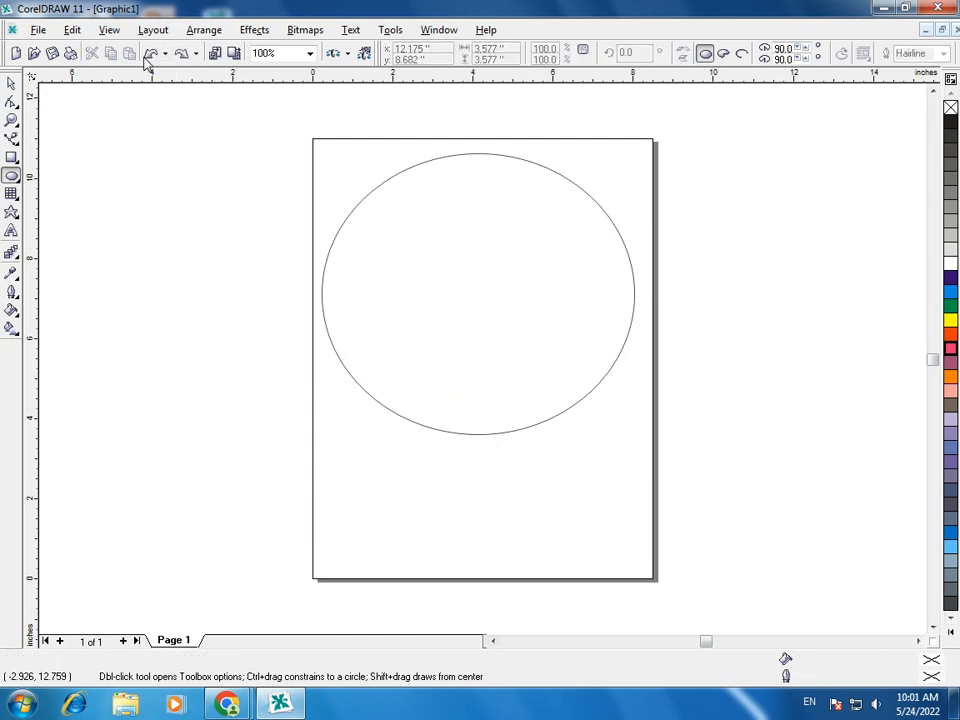
{"action": "left_click", "coordinate": [148, 56]}
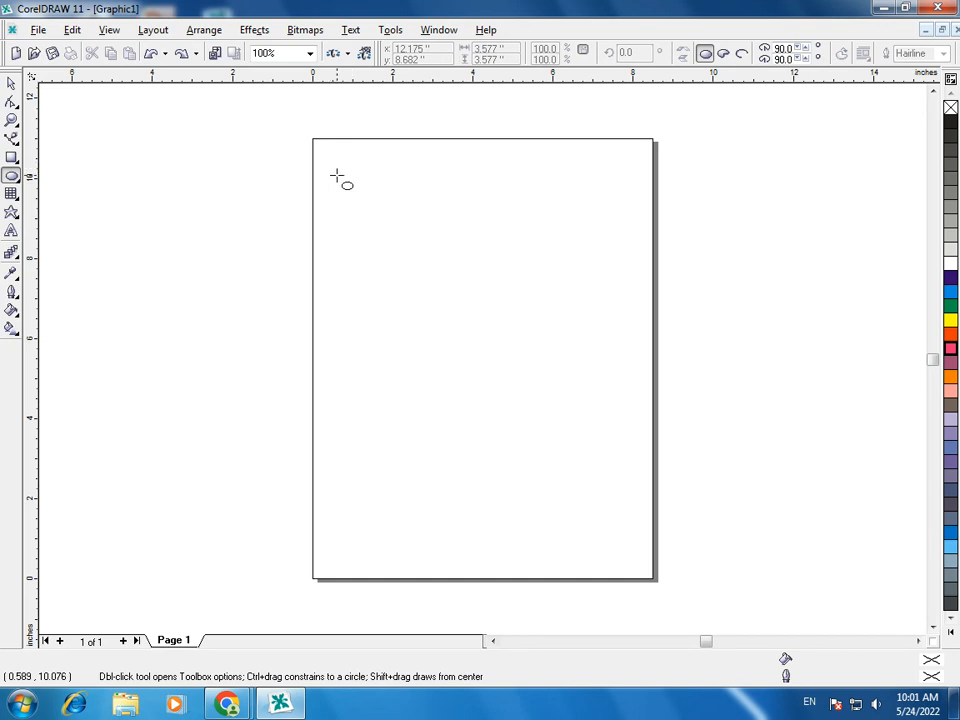
Draw a circle about 6.9 inches across in the upper part of the page and fill it with Yellow
{"action": "left_click_drag", "start_coordinate": [336, 176], "coordinate": [615, 424]}
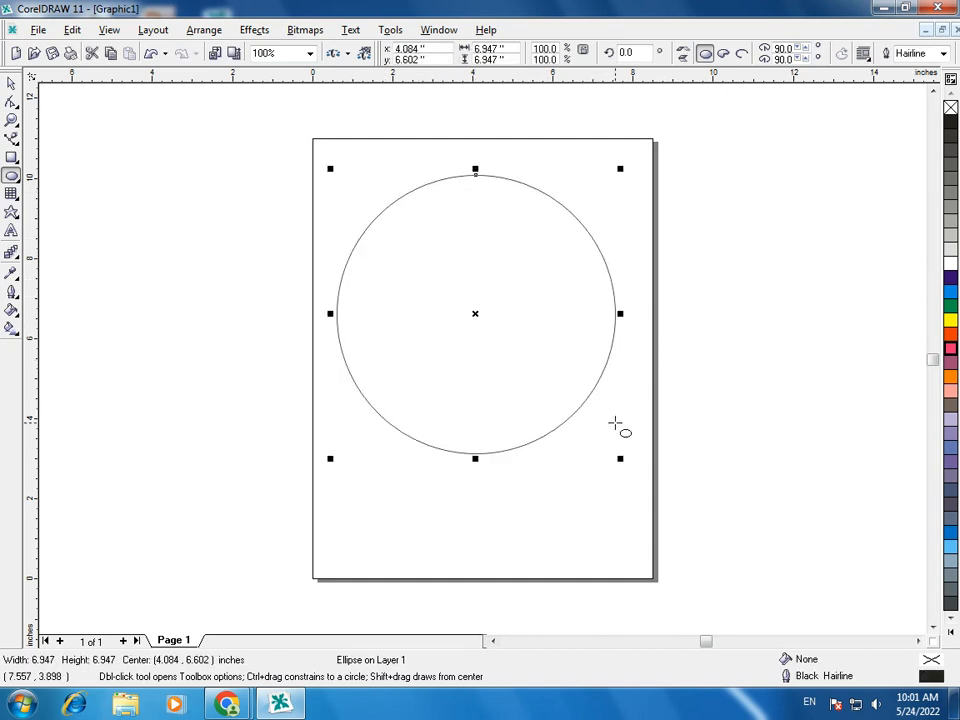
{"action": "left_click", "coordinate": [10, 86]}
{"action": "left_click", "coordinate": [950, 278]}
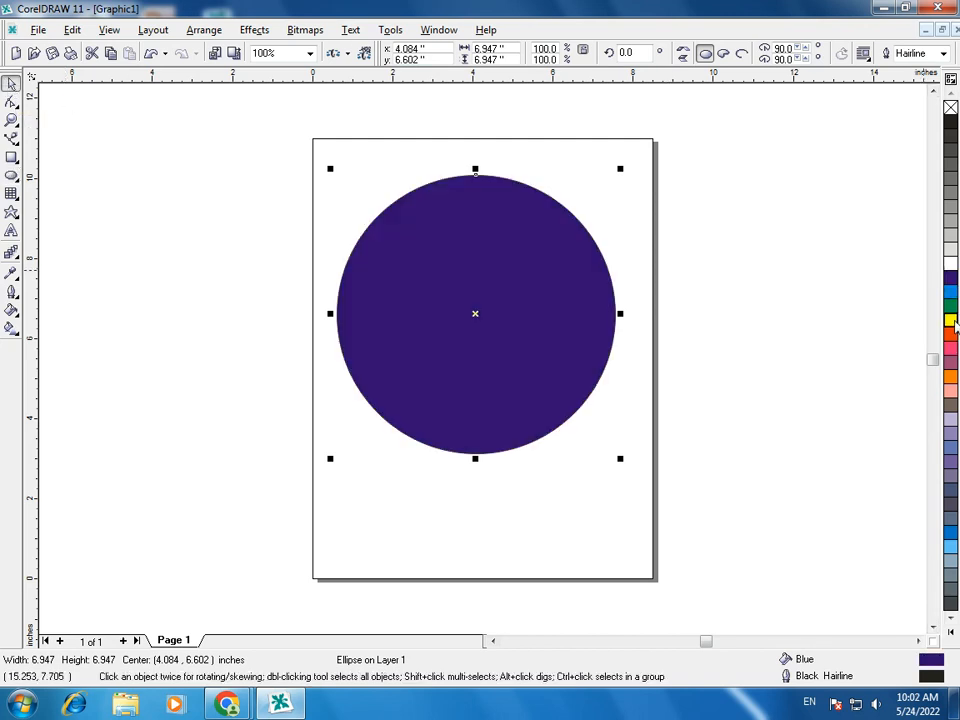
{"action": "left_click", "coordinate": [951, 320]}
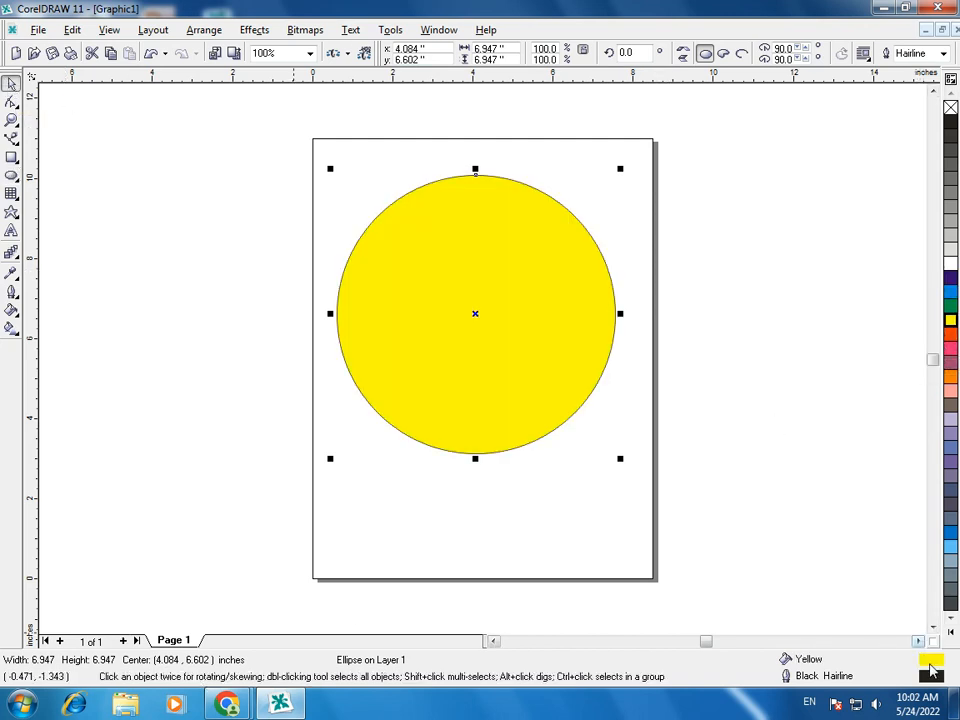
Give the yellow circle an 8 pt outline in Blue
{"action": "double_click", "coordinate": [931, 677]}
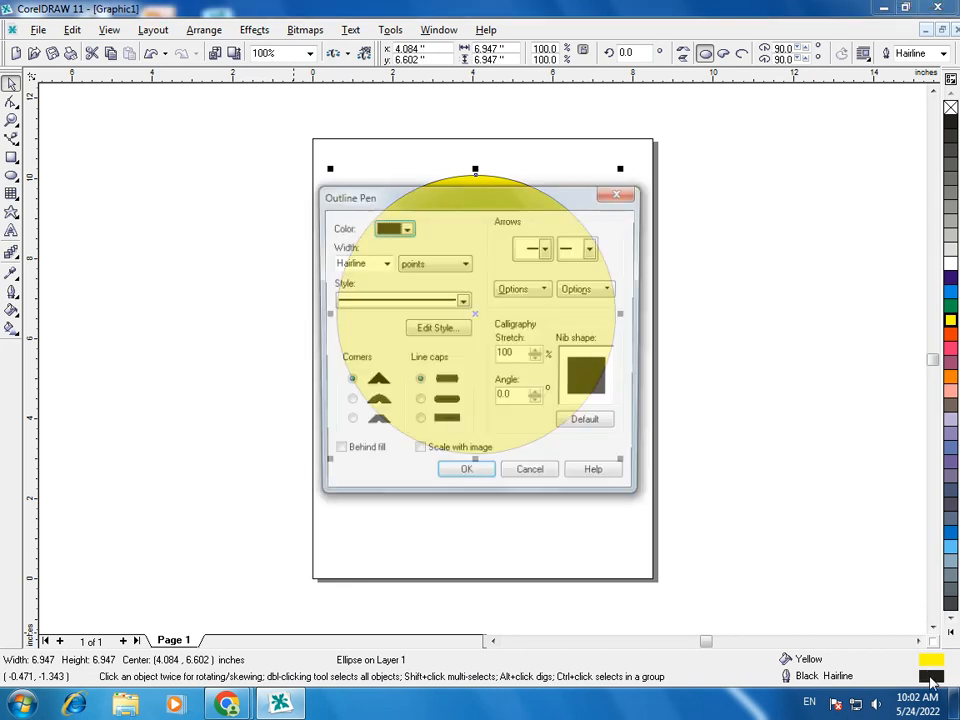
{"action": "left_click", "coordinate": [384, 263]}
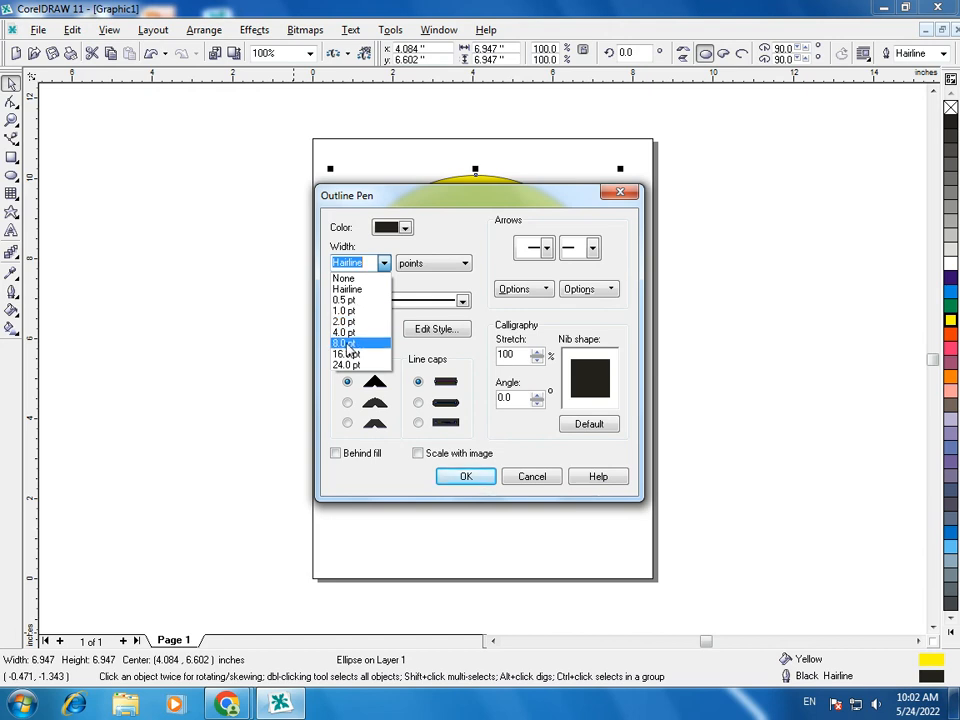
{"action": "left_click", "coordinate": [360, 343]}
{"action": "left_click", "coordinate": [405, 228]}
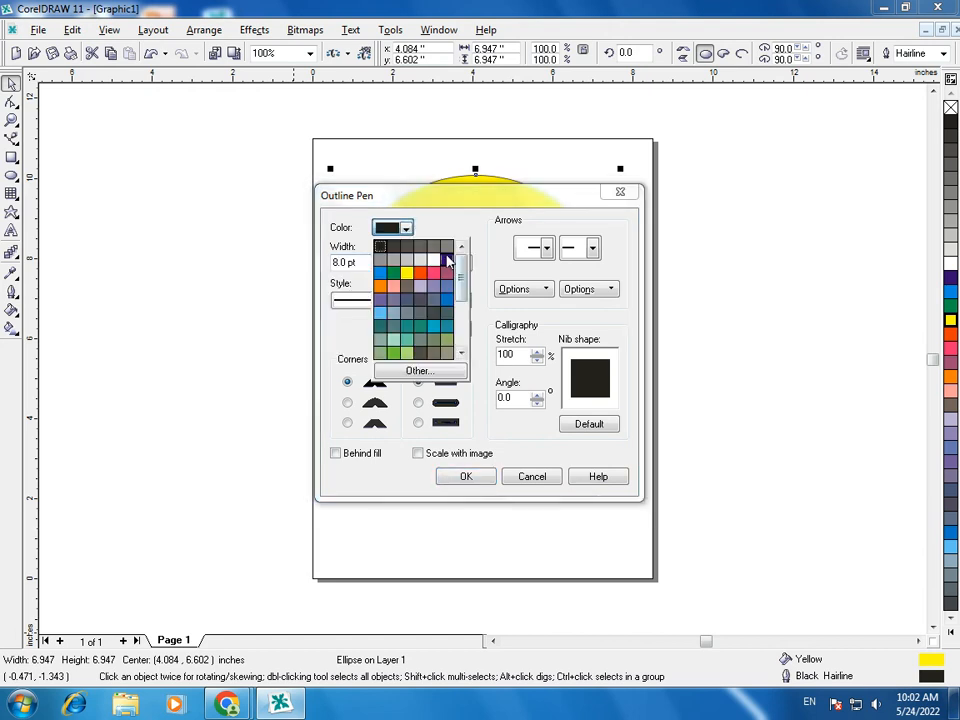
{"action": "left_click", "coordinate": [448, 256]}
{"action": "key", "text": "Return"}
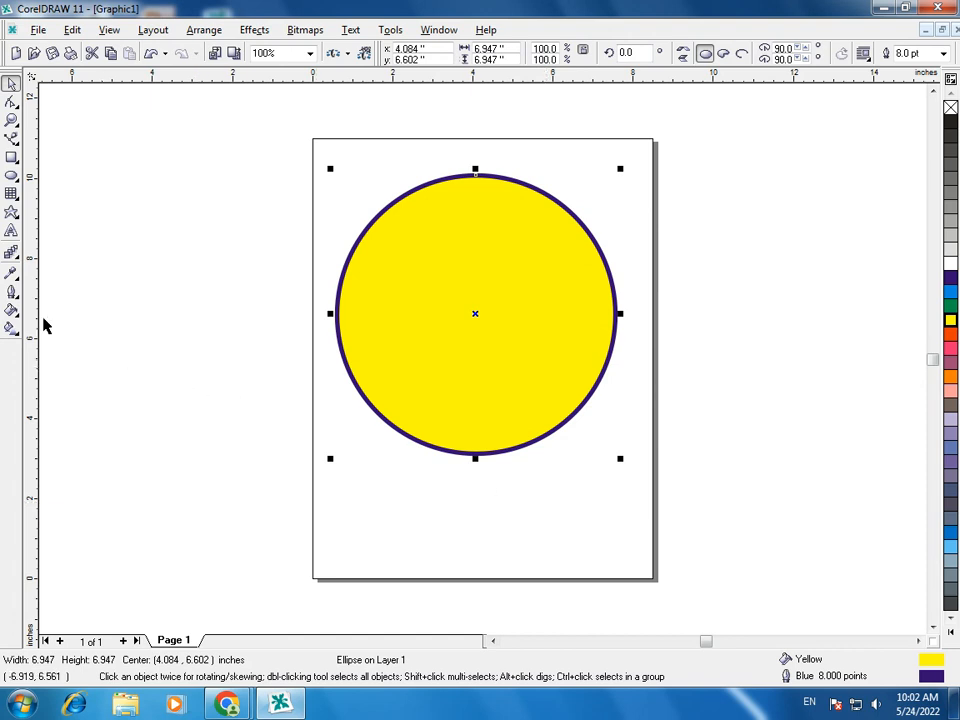
Review the circle's outline pen settings and width units, and move the circle slightly to a centre of about 4.125, 6.54 inches
{"action": "left_click", "coordinate": [12, 291]}
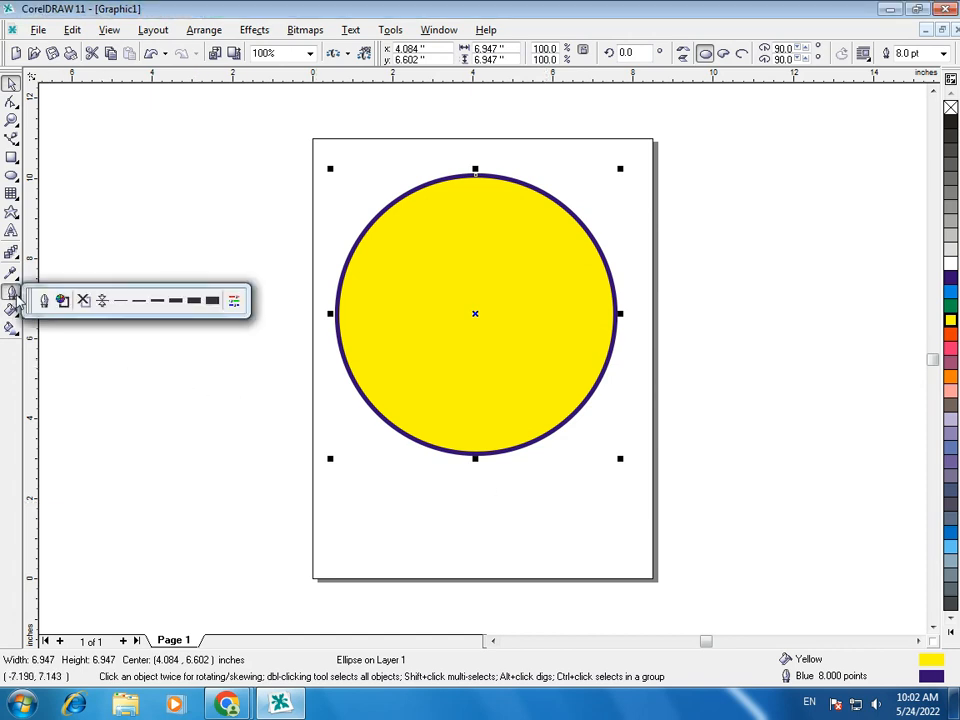
{"action": "left_click", "coordinate": [43, 300]}
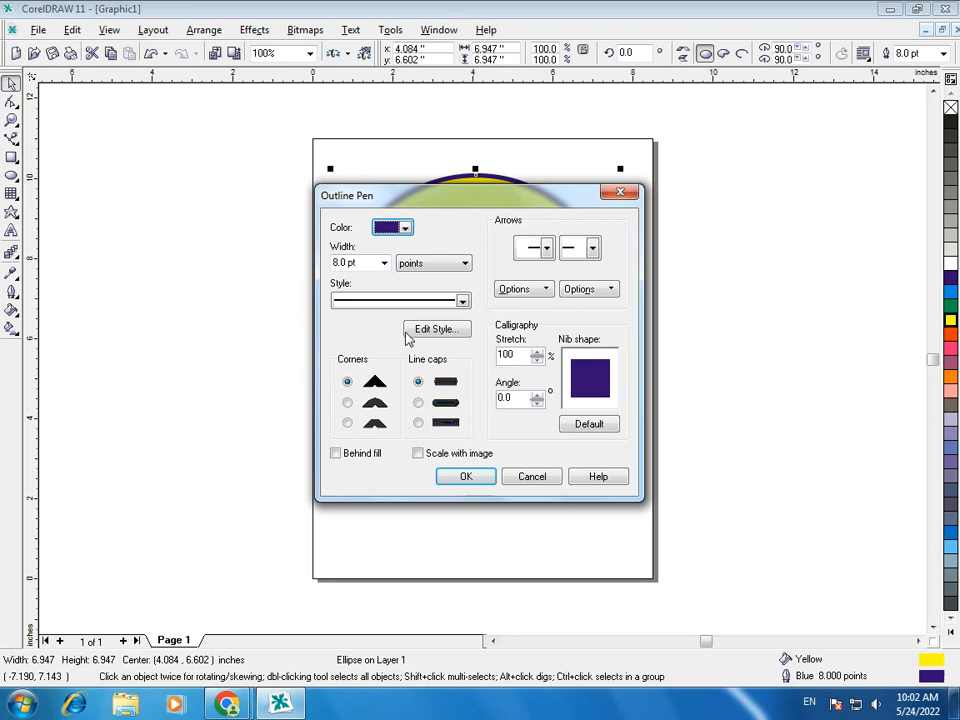
{"action": "left_click", "coordinate": [465, 265]}
{"action": "left_click", "coordinate": [466, 267]}
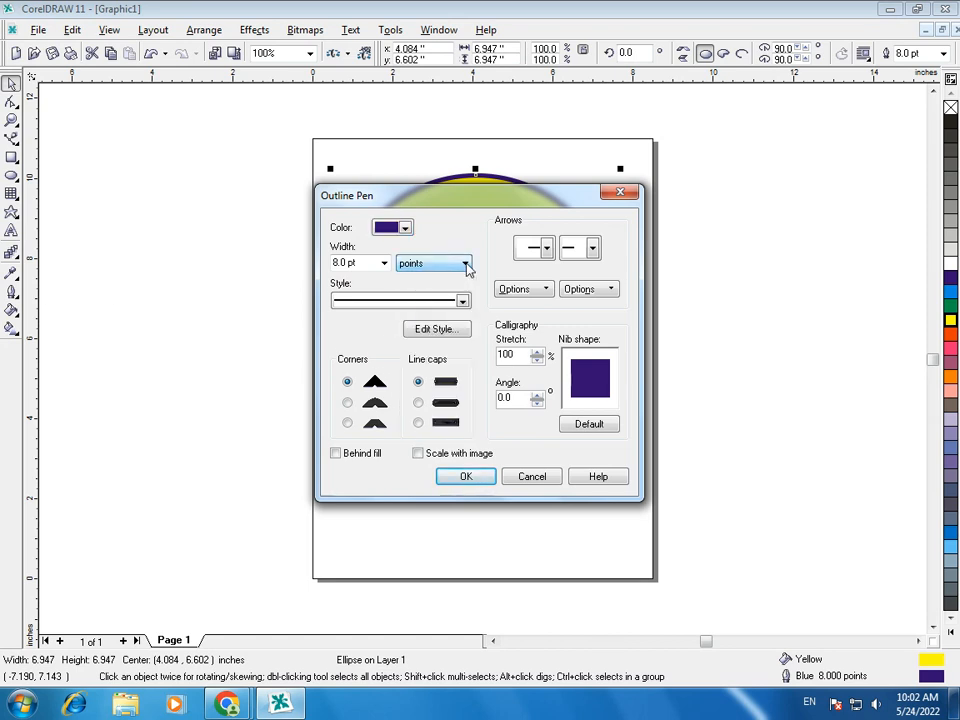
{"action": "left_click", "coordinate": [466, 477]}
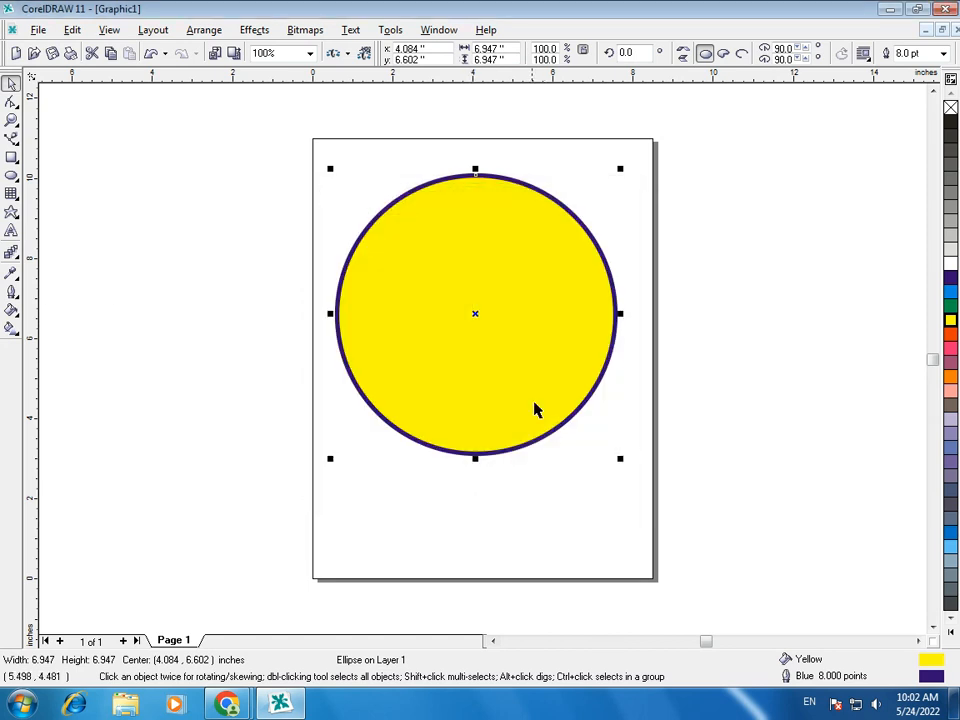
{"action": "mouse_move", "coordinate": [523, 391]}
{"action": "left_mouse_down"}
{"action": "mouse_move", "coordinate": [555, 369]}
{"action": "mouse_move", "coordinate": [534, 396]}
{"action": "mouse_move", "coordinate": [523, 393]}
{"action": "left_mouse_up"}
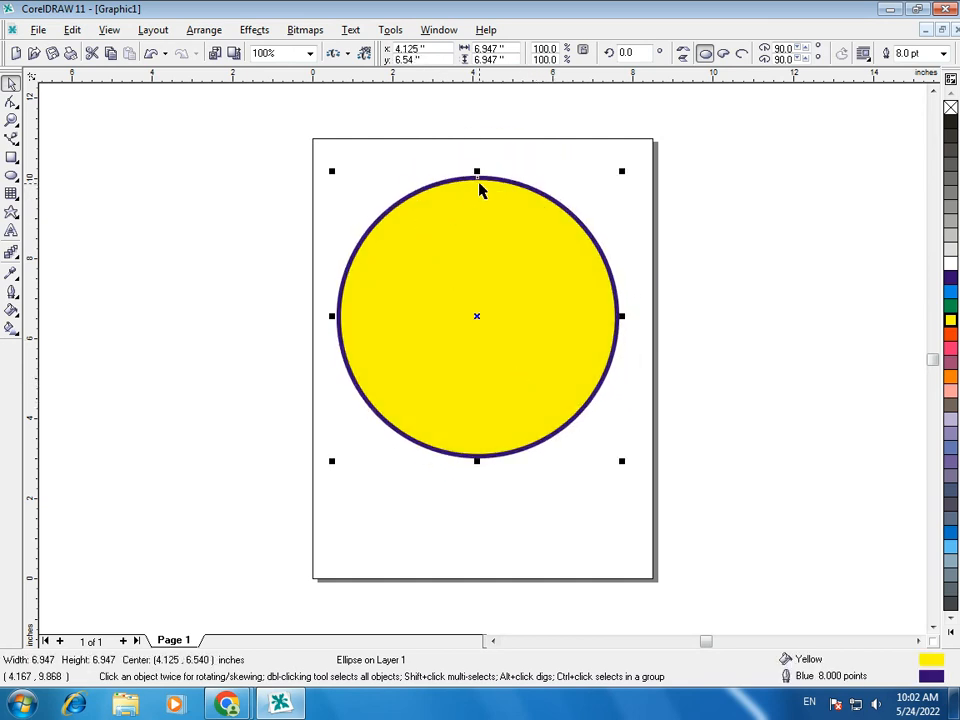
Open the circle into a three-quarter arc, convert it to a pie and restore the full ellipse
{"action": "left_click_drag", "start_coordinate": [478, 178], "coordinate": [612, 318]}
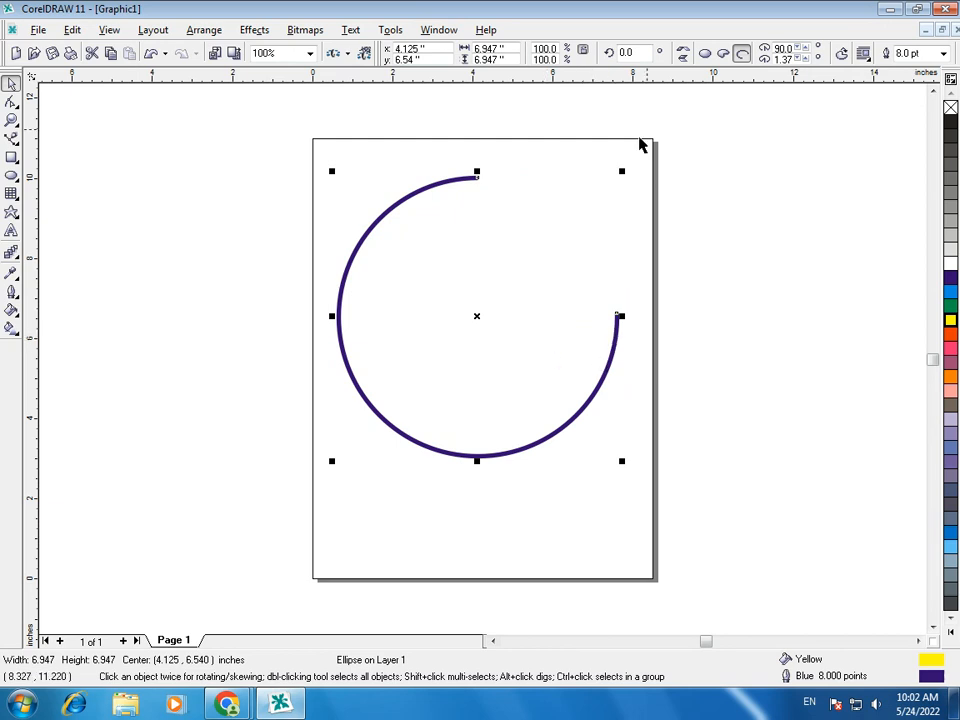
{"action": "left_click", "coordinate": [723, 53]}
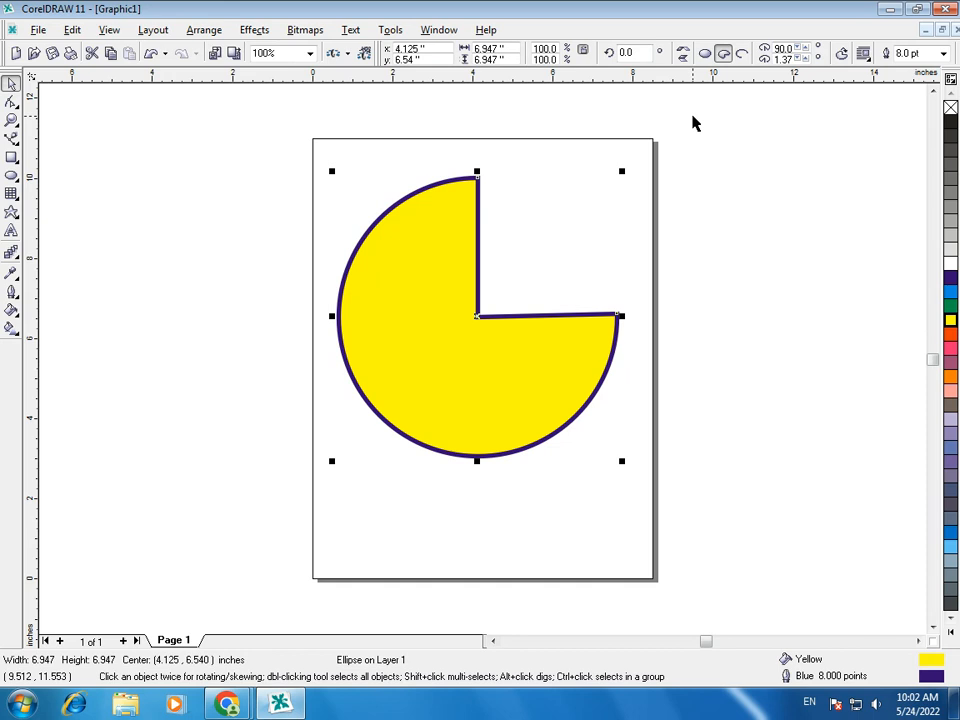
{"action": "left_click", "coordinate": [704, 56]}
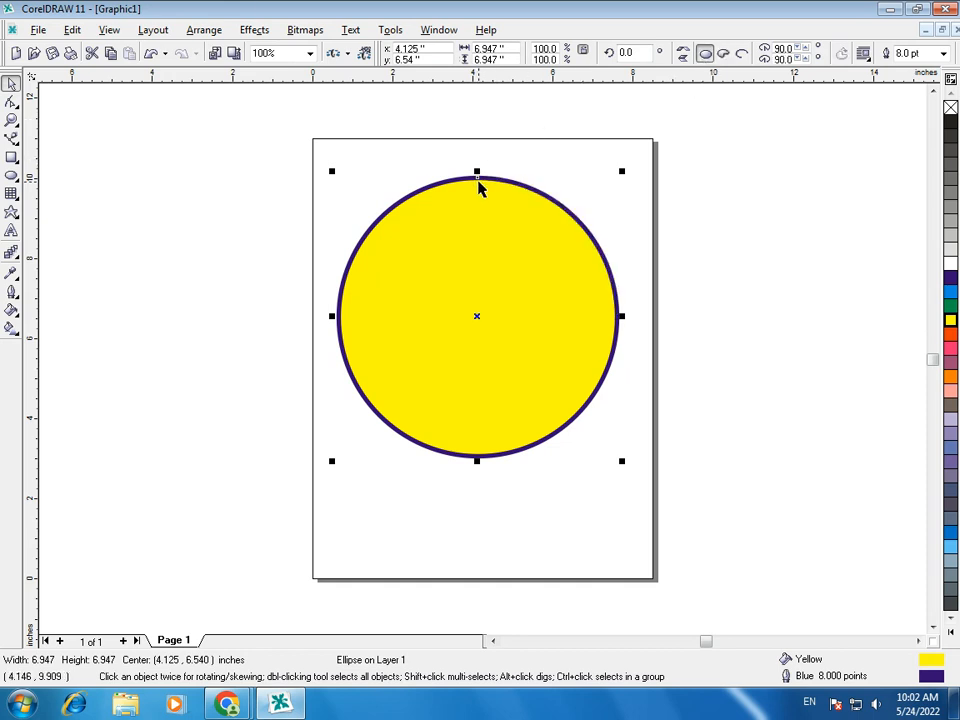
Reshape the circle into a pie from about 54.5 to 221 degrees, try it as an arc, and restore the full ellipse
{"action": "left_click_drag", "start_coordinate": [479, 188], "coordinate": [418, 257]}
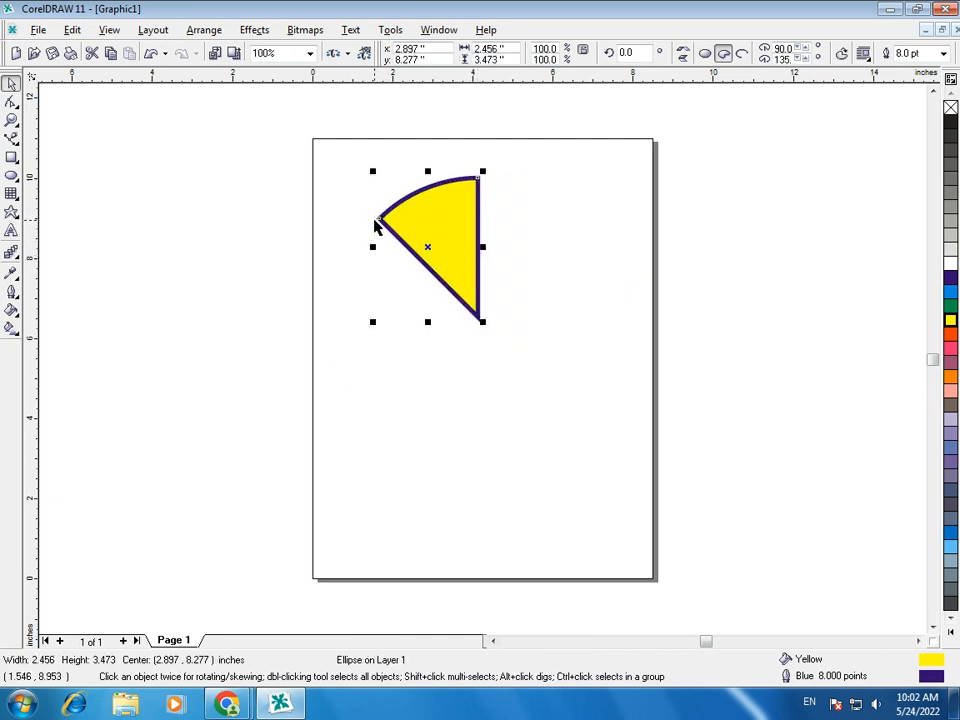
{"action": "left_click_drag", "start_coordinate": [377, 224], "coordinate": [395, 399]}
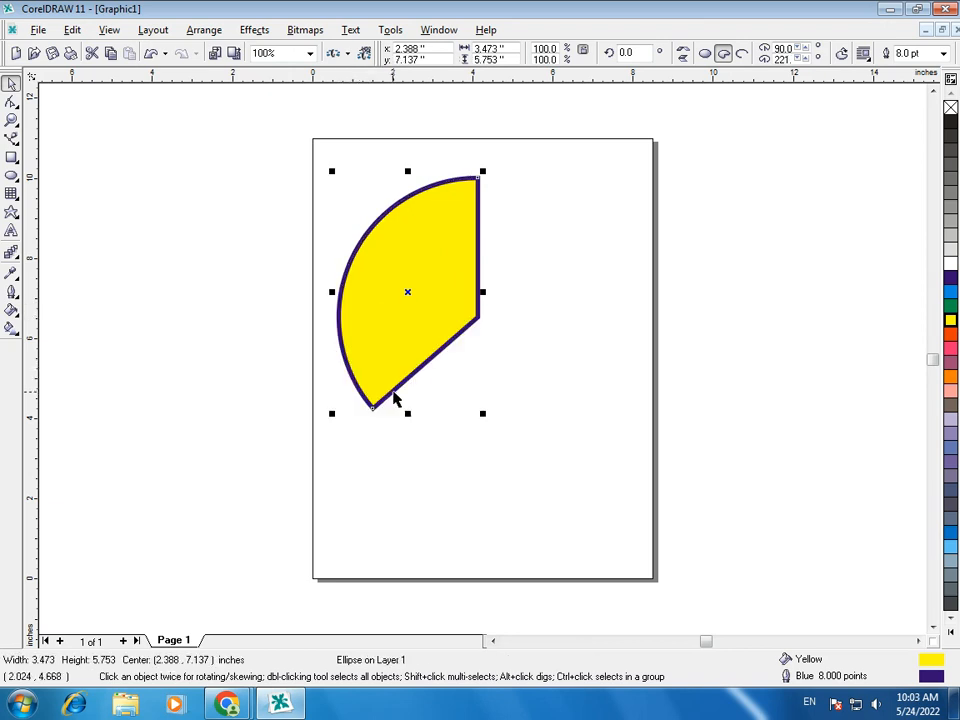
{"action": "left_click_drag", "start_coordinate": [483, 180], "coordinate": [540, 237]}
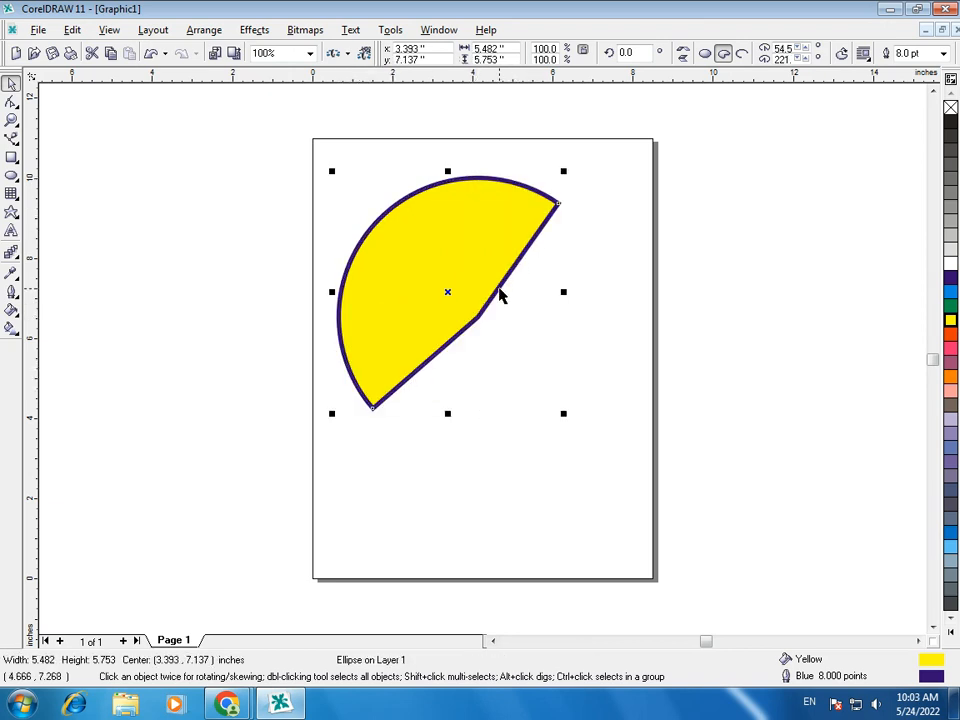
{"action": "left_click", "coordinate": [740, 57]}
{"action": "left_click", "coordinate": [725, 55]}
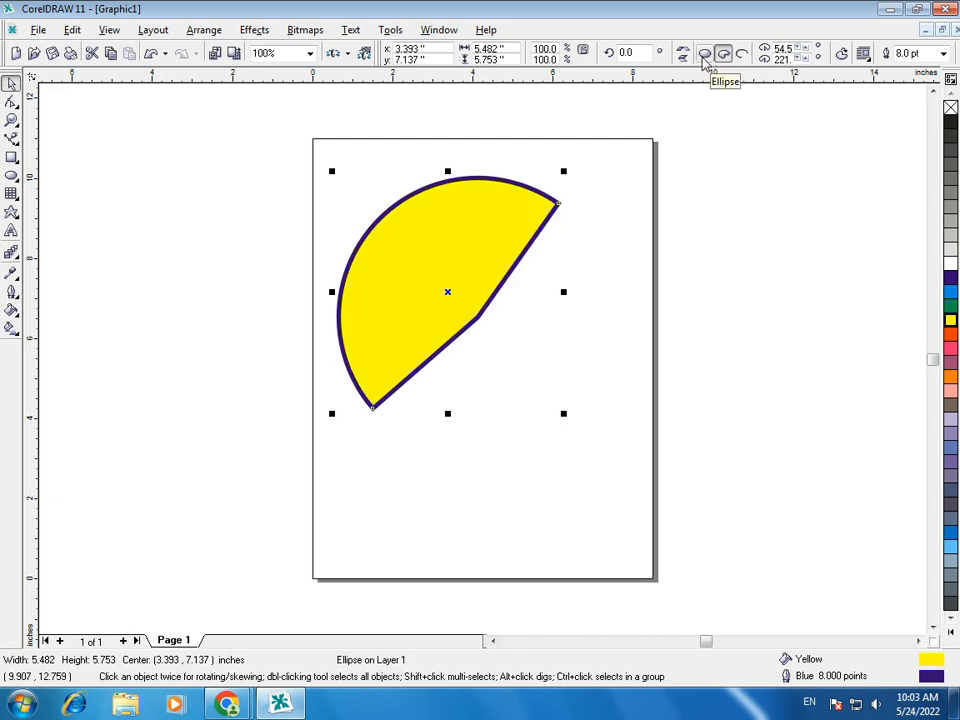
{"action": "left_click", "coordinate": [705, 55]}
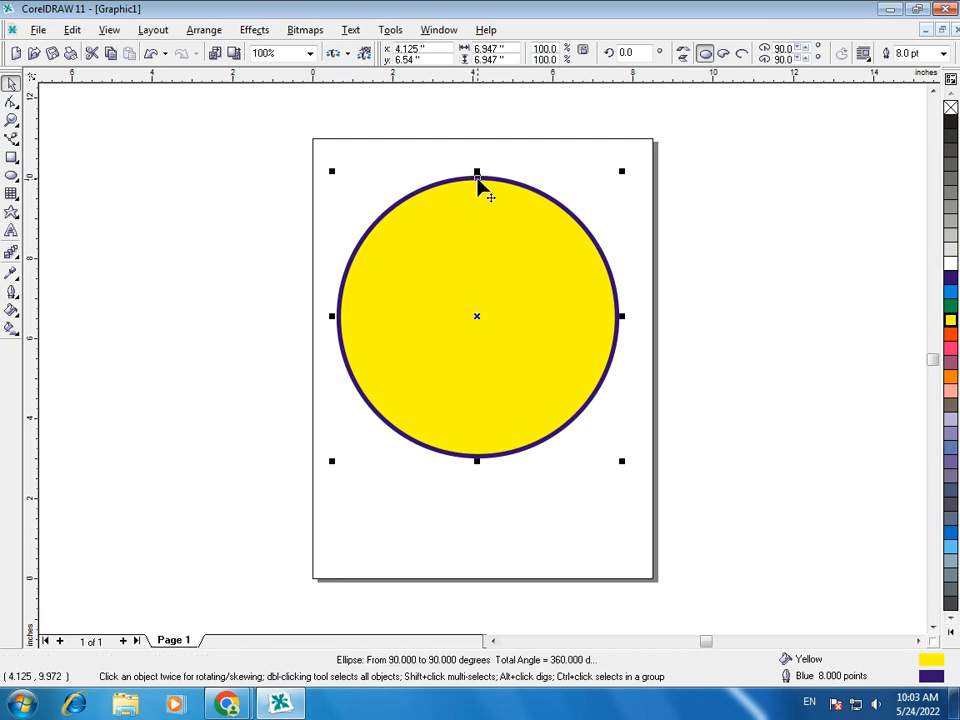
Cut the circle into a lower half-circle pie with a start angle of 180° and an end angle of 0°
{"action": "left_click_drag", "start_coordinate": [477, 181], "coordinate": [609, 321]}
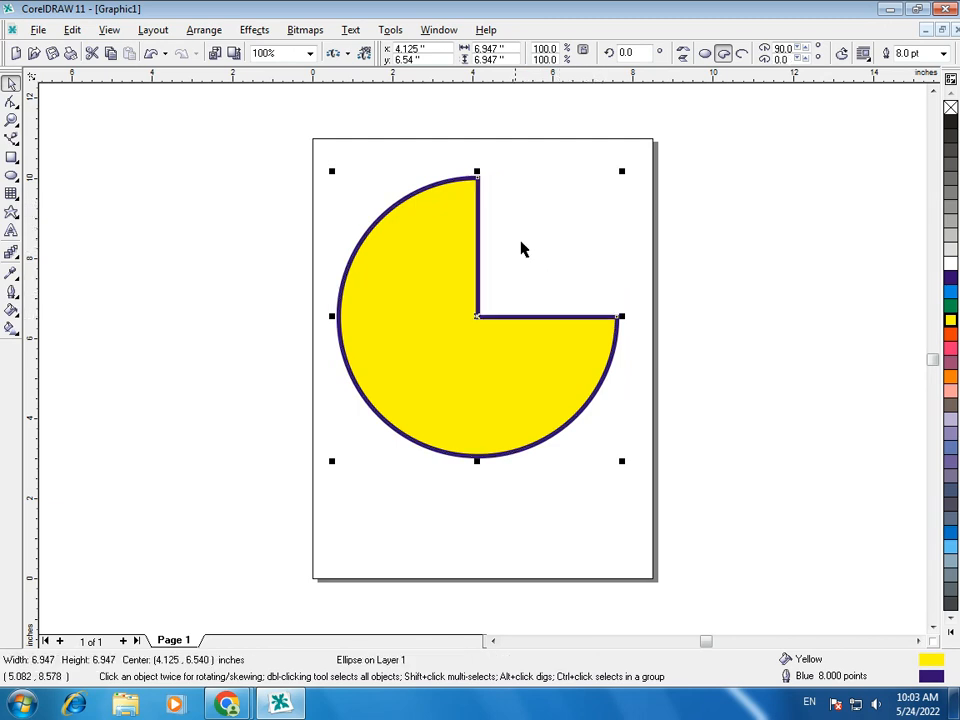
{"action": "left_click_drag", "start_coordinate": [478, 182], "coordinate": [399, 321]}
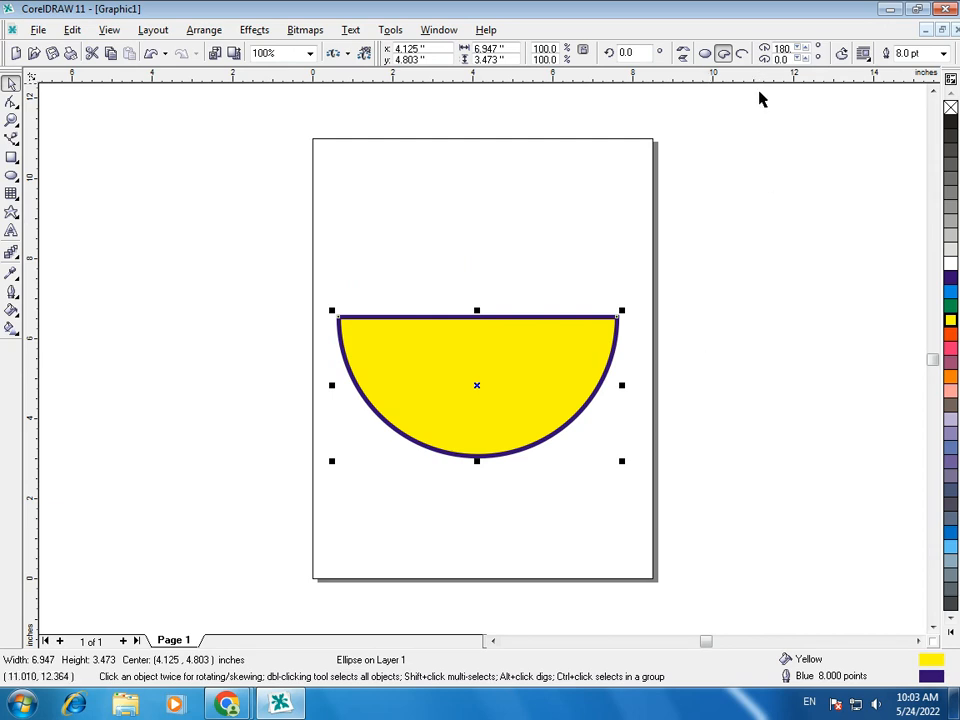
Try the half circle as an arc, a pie and a full ellipse, and undo the change to a full ellipse
{"action": "left_click", "coordinate": [741, 53]}
{"action": "left_click", "coordinate": [721, 55]}
{"action": "left_click", "coordinate": [705, 55]}
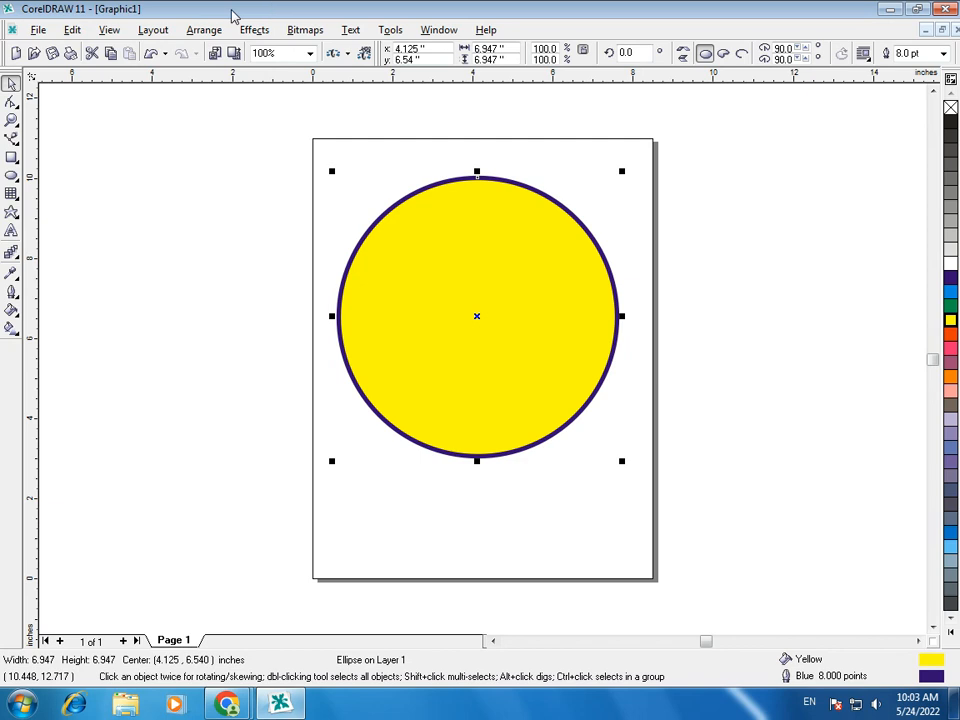
{"action": "left_click", "coordinate": [151, 53]}
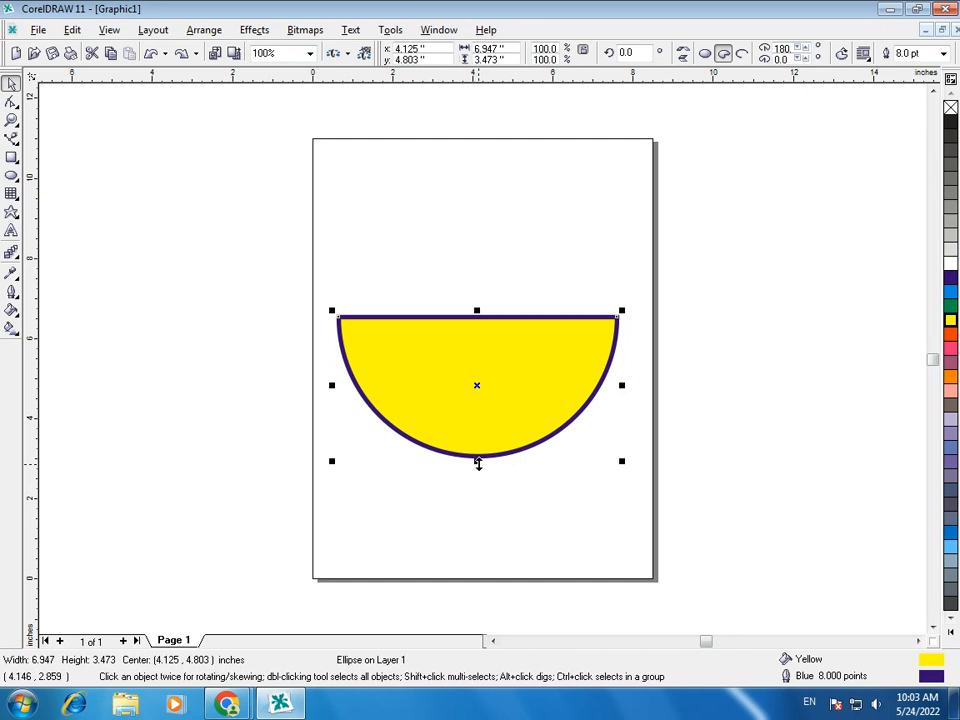
Mirror a copy of the yellow half circle upward across its straight edge at the same size
{"action": "left_click_drag", "start_coordinate": [478, 462], "coordinate": [471, 222]}
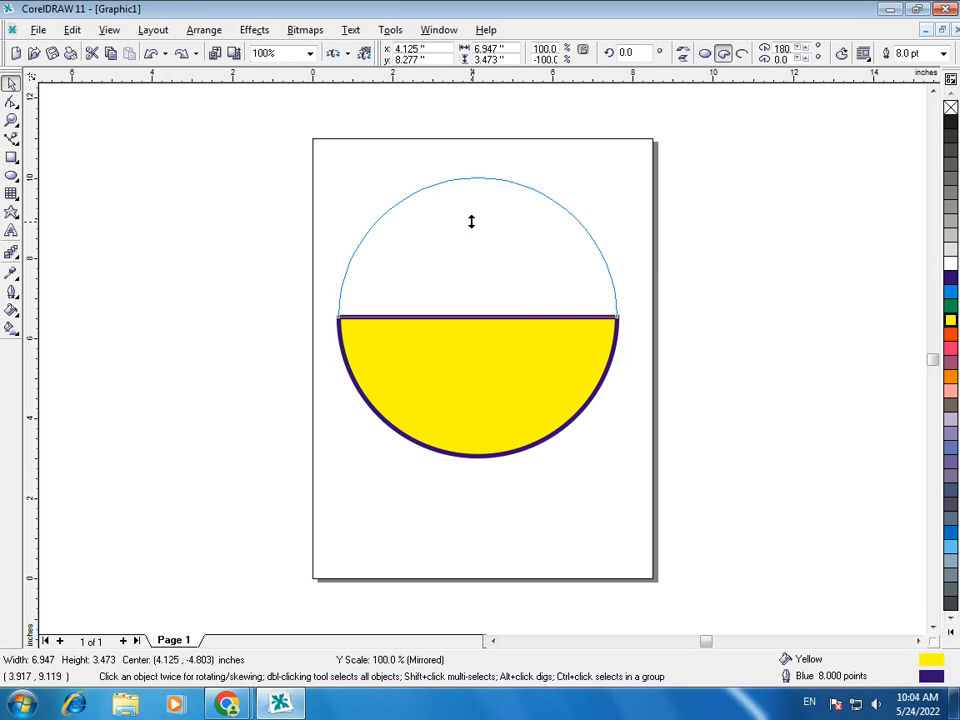
{"action": "left_click_drag", "start_coordinate": [471, 221], "coordinate": [471, 221]}
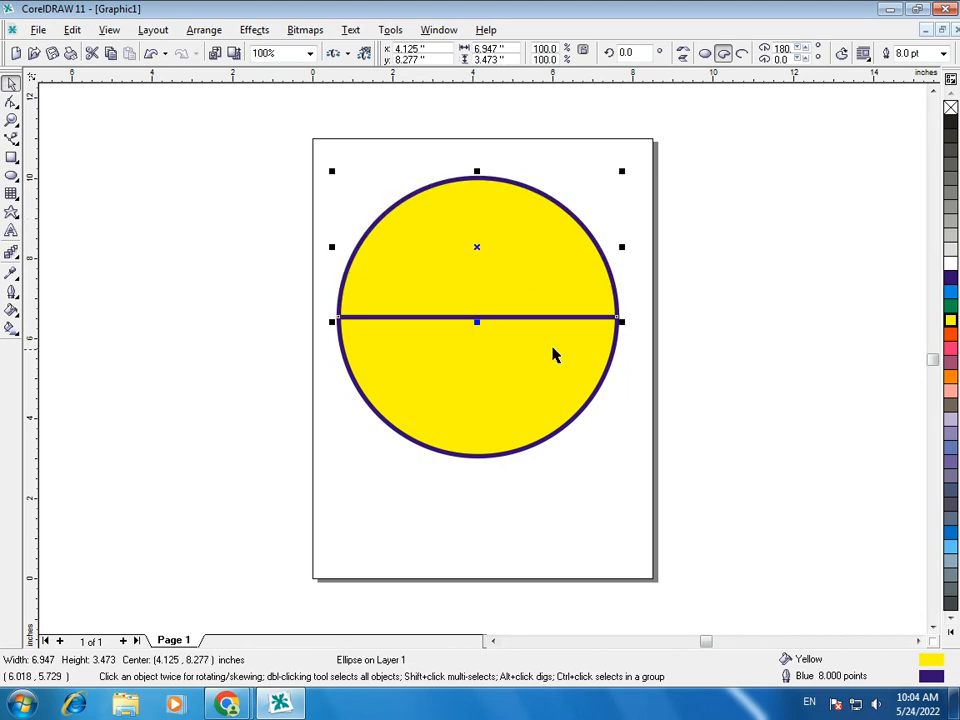
Select the upper half circle, fill it with red and deselect it
{"action": "left_click", "coordinate": [617, 446]}
{"action": "left_click", "coordinate": [535, 289]}
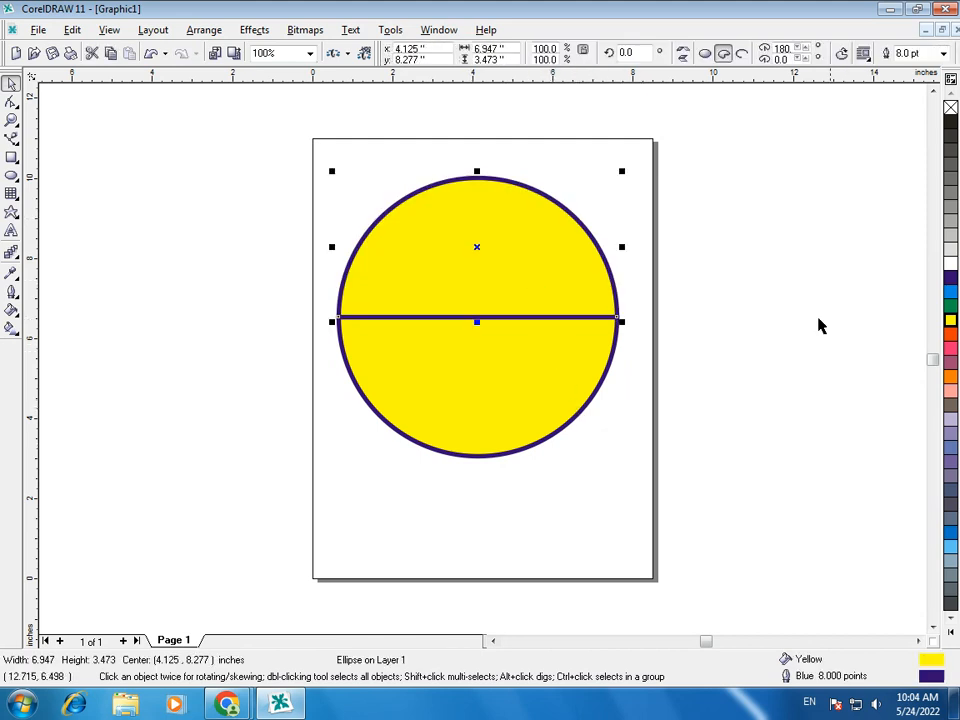
{"action": "left_click", "coordinate": [510, 250]}
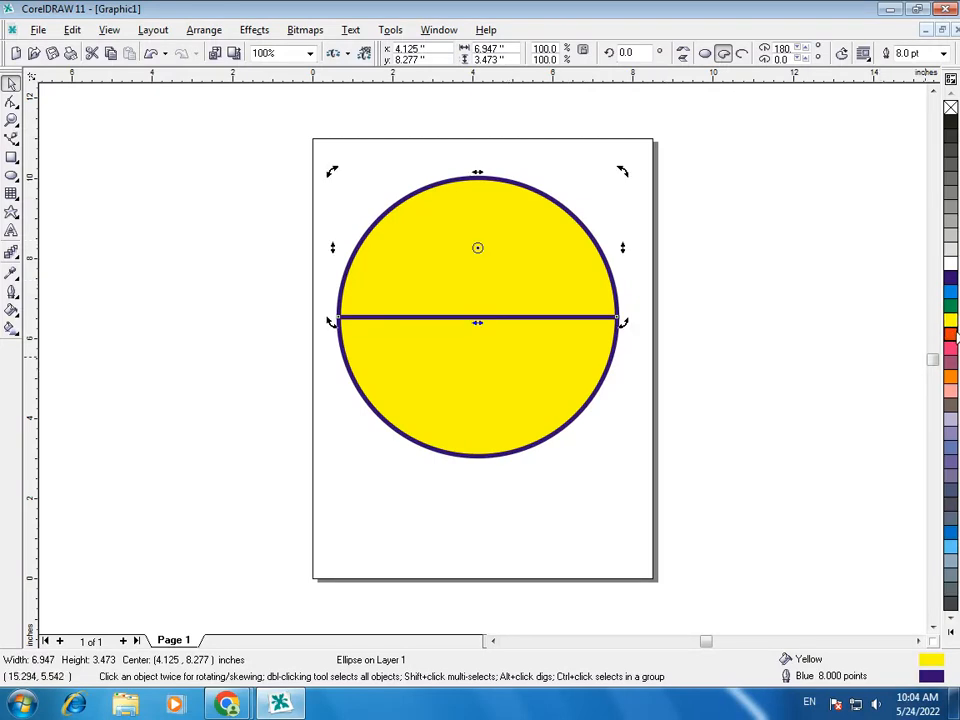
{"action": "left_click", "coordinate": [949, 334]}
{"action": "left_click", "coordinate": [577, 491]}
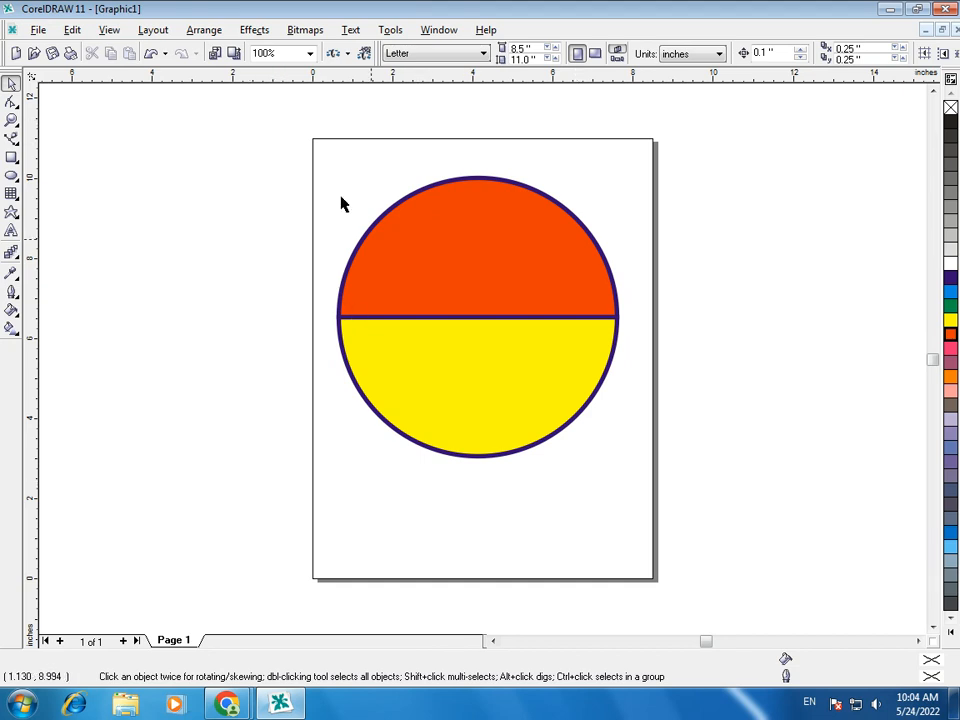
Select both half circles and move them together off the page to its right, centred at about 12.4, 6.9 inches
{"action": "left_click_drag", "start_coordinate": [322, 155], "coordinate": [680, 530]}
{"action": "left_click_drag", "start_coordinate": [501, 384], "coordinate": [832, 368]}
Draw an unfilled circle about 7.2 inches across on the empty page and switch to the Pick tool
{"action": "left_click", "coordinate": [11, 176]}
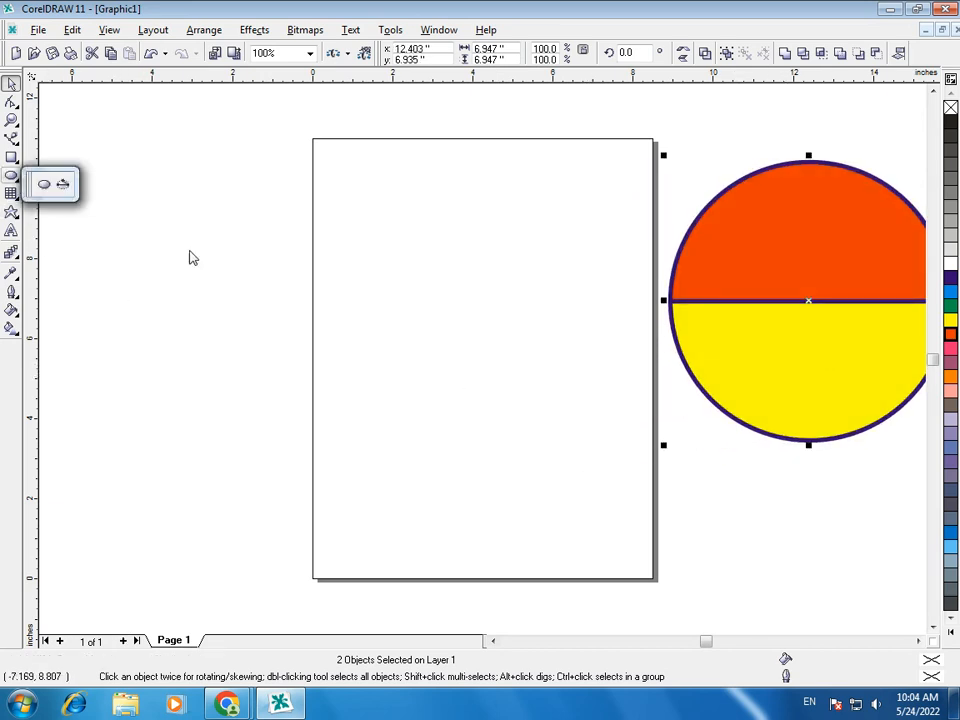
{"action": "left_click", "coordinate": [44, 186]}
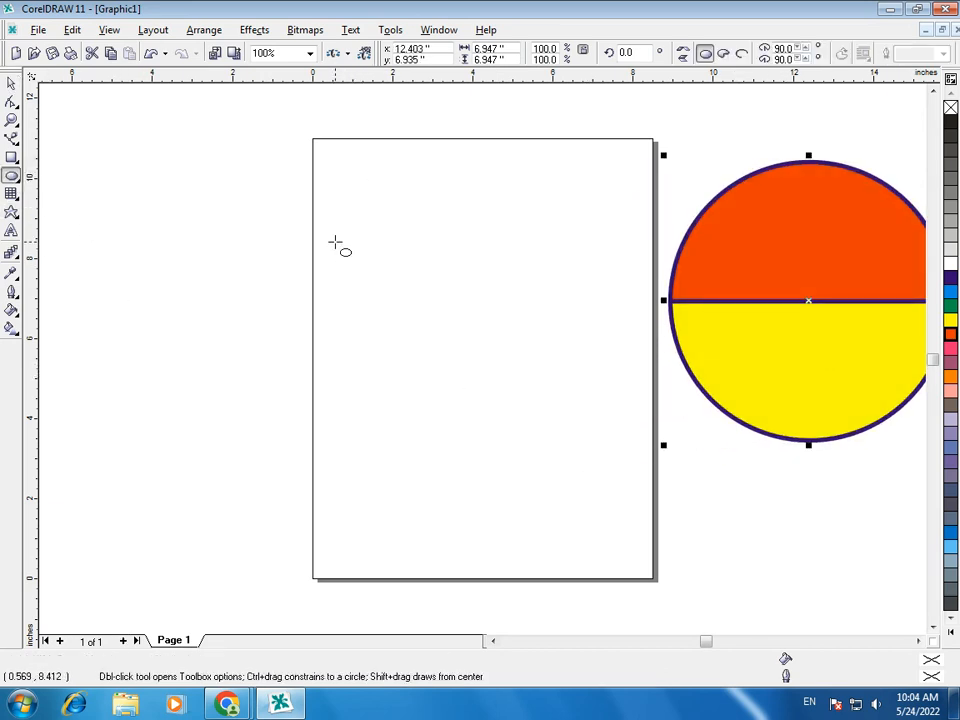
{"action": "left_click_drag", "start_coordinate": [336, 234], "coordinate": [574, 488]}
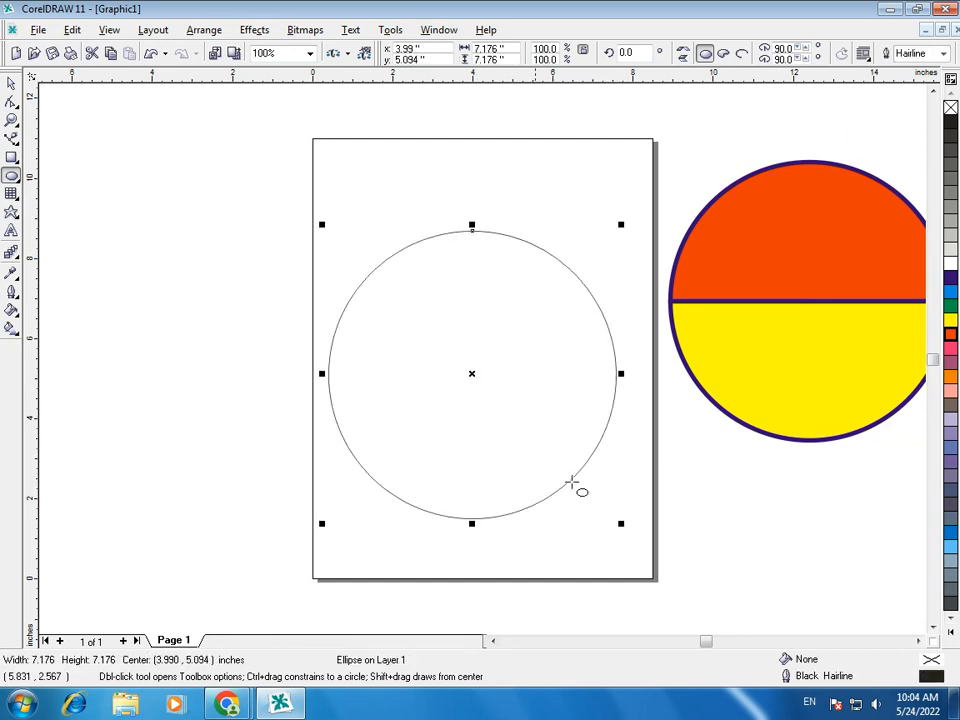
{"action": "left_click", "coordinate": [13, 85]}
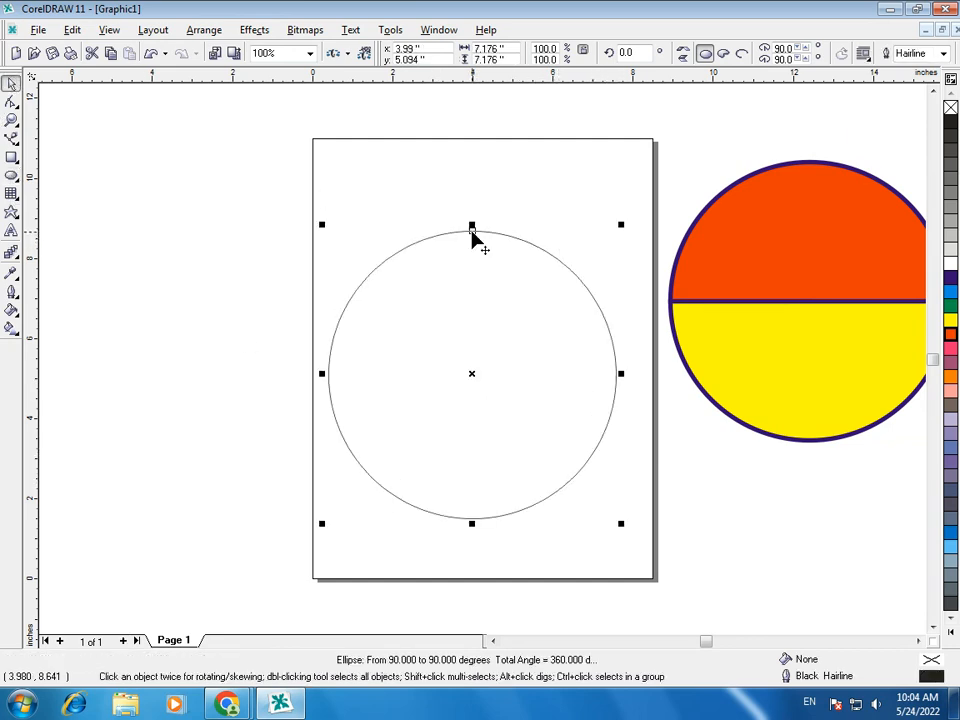
Reshape the circle into a pie that keeps only its lower half and fill it with cyan
{"action": "left_click_drag", "start_coordinate": [472, 232], "coordinate": [602, 377]}
{"action": "left_click_drag", "start_coordinate": [470, 230], "coordinate": [367, 382]}
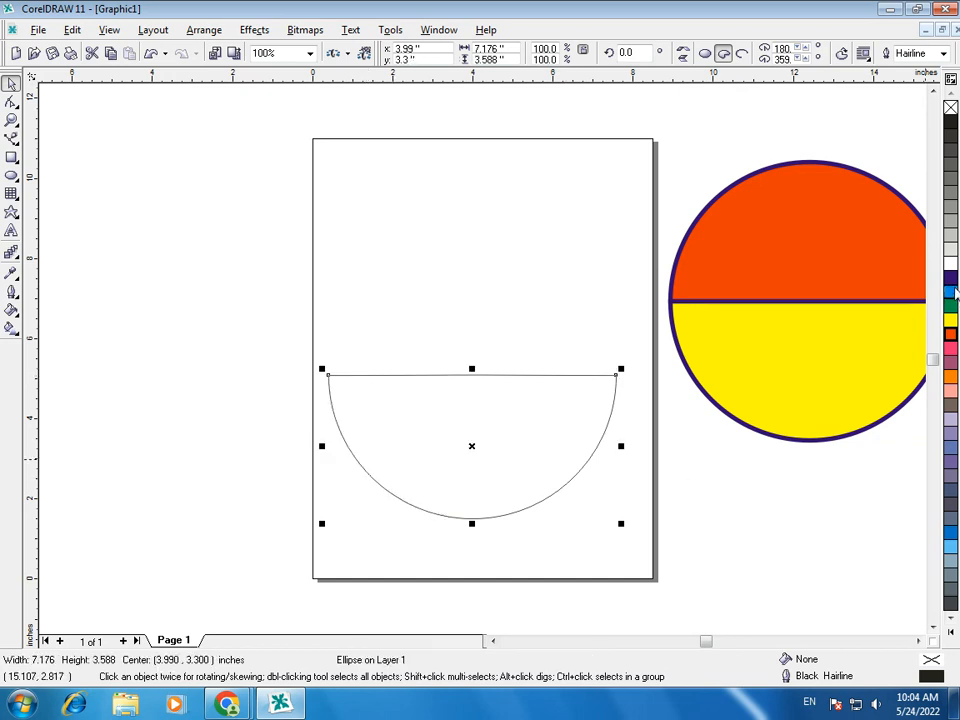
{"action": "left_click", "coordinate": [950, 322]}
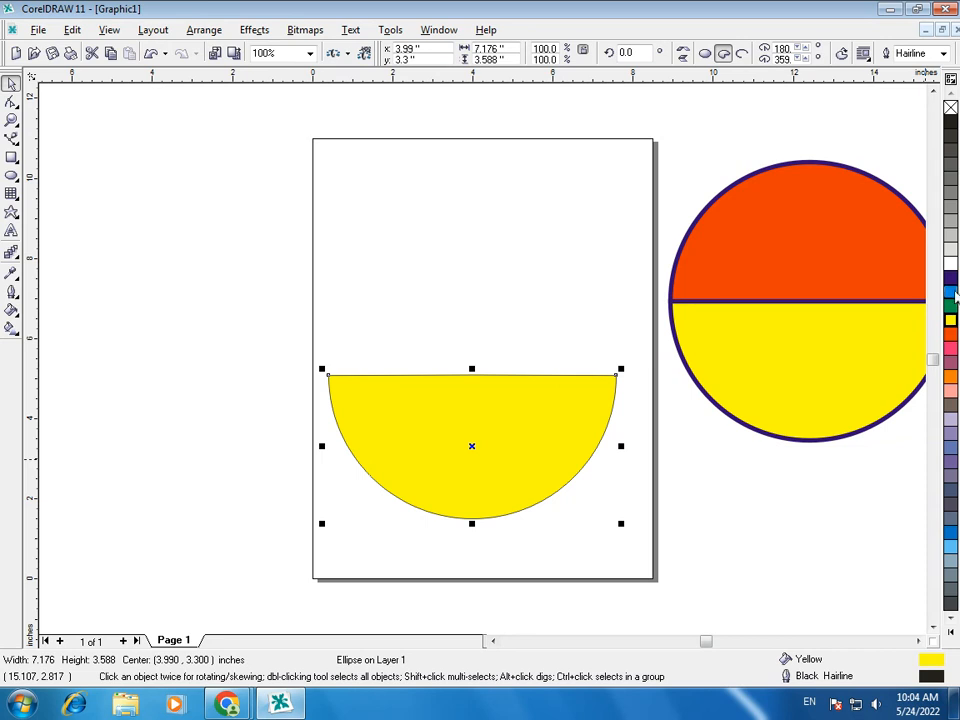
{"action": "left_click", "coordinate": [950, 291]}
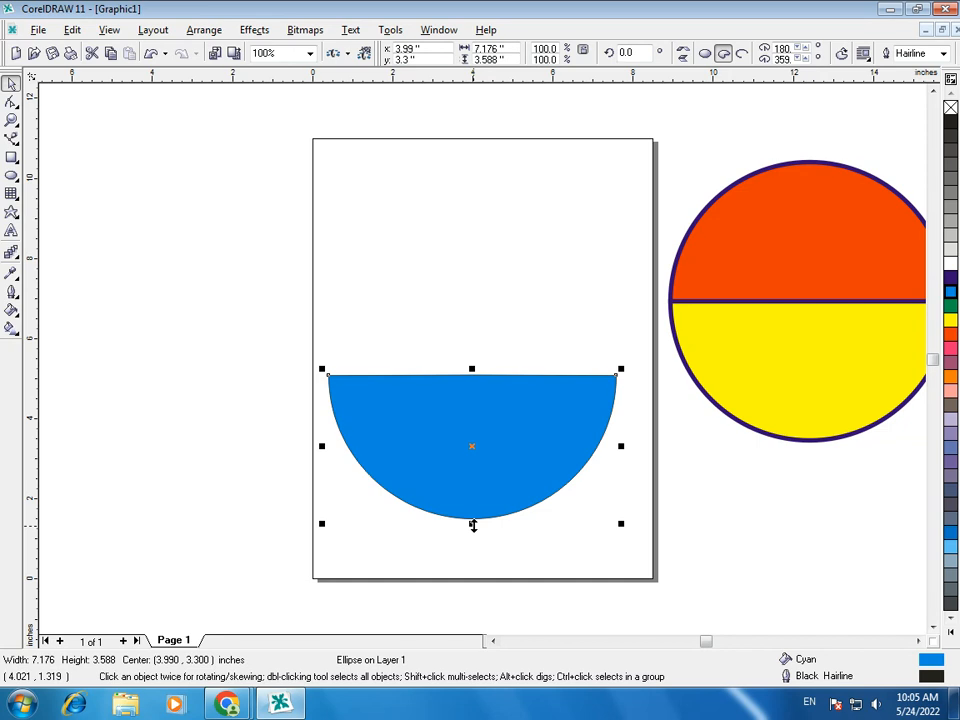
Mirror a same-size copy of the cyan half circle upward across its straight edge, fill it with pinkish red and deselect it
{"action": "left_click_drag", "start_coordinate": [473, 525], "coordinate": [462, 285]}
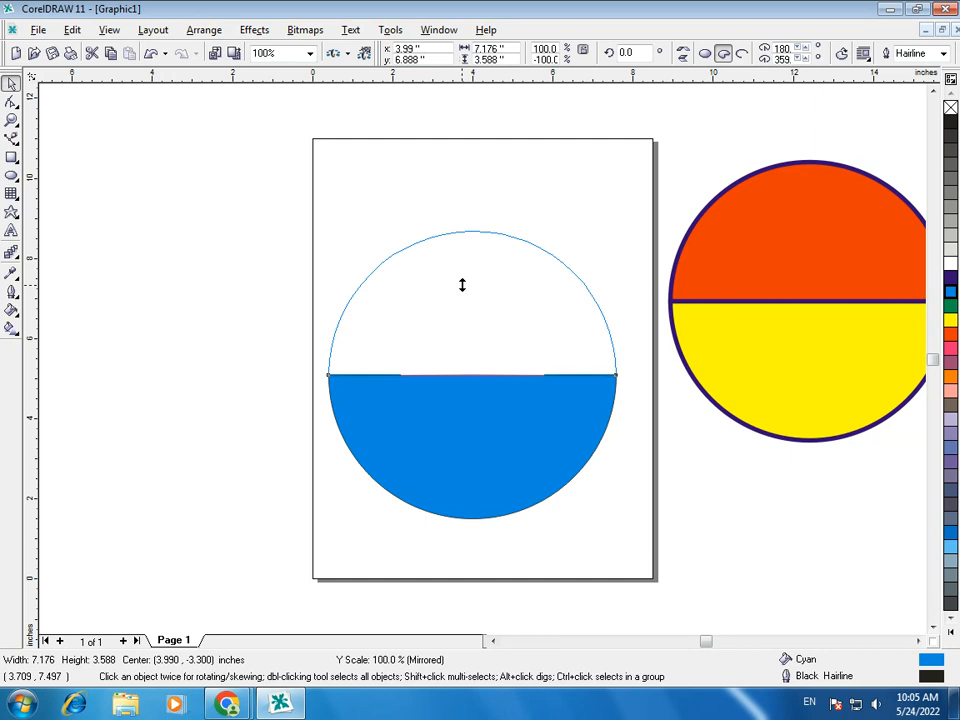
{"action": "left_click_drag", "start_coordinate": [462, 285], "coordinate": [462, 291]}
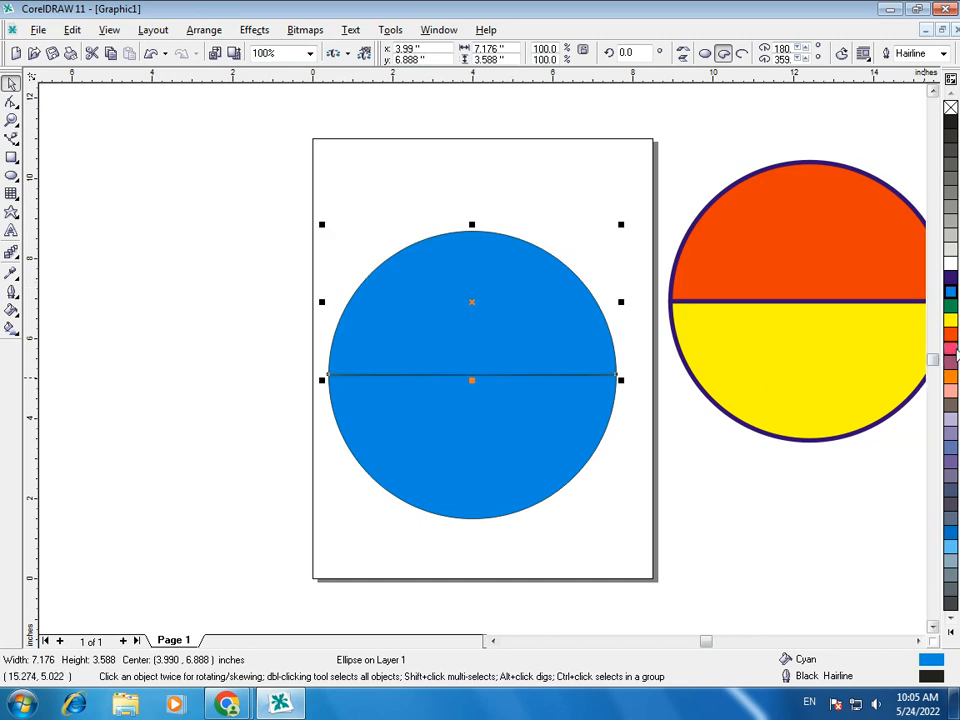
{"action": "left_click", "coordinate": [951, 347]}
{"action": "left_click", "coordinate": [612, 517]}
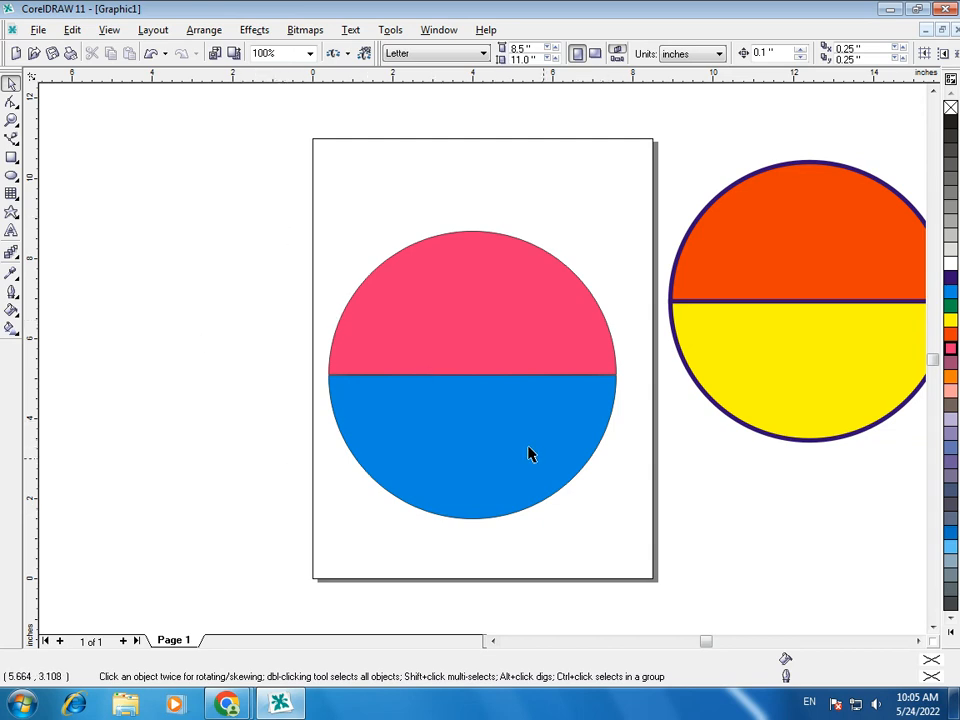
Select the pinkish-red and cyan half circles and move them together on the page, centred at about 4.26, 6.43 inches
{"action": "key", "text": "ctrl+a"}
{"action": "left_click_drag", "start_coordinate": [533, 474], "coordinate": [553, 385]}
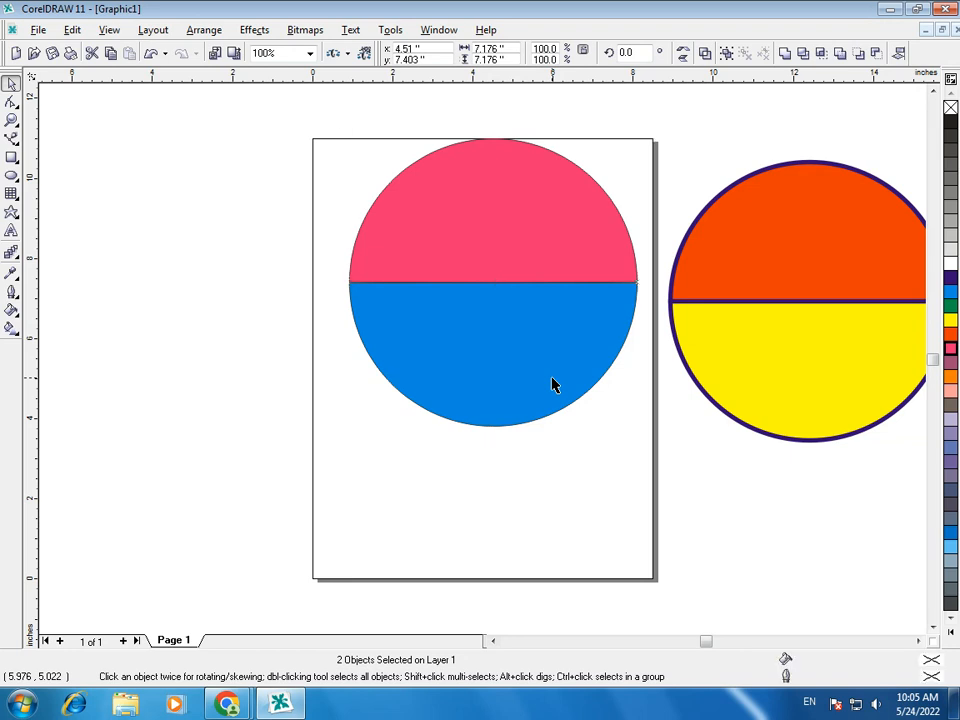
{"action": "left_click_drag", "start_coordinate": [553, 385], "coordinate": [487, 408]}
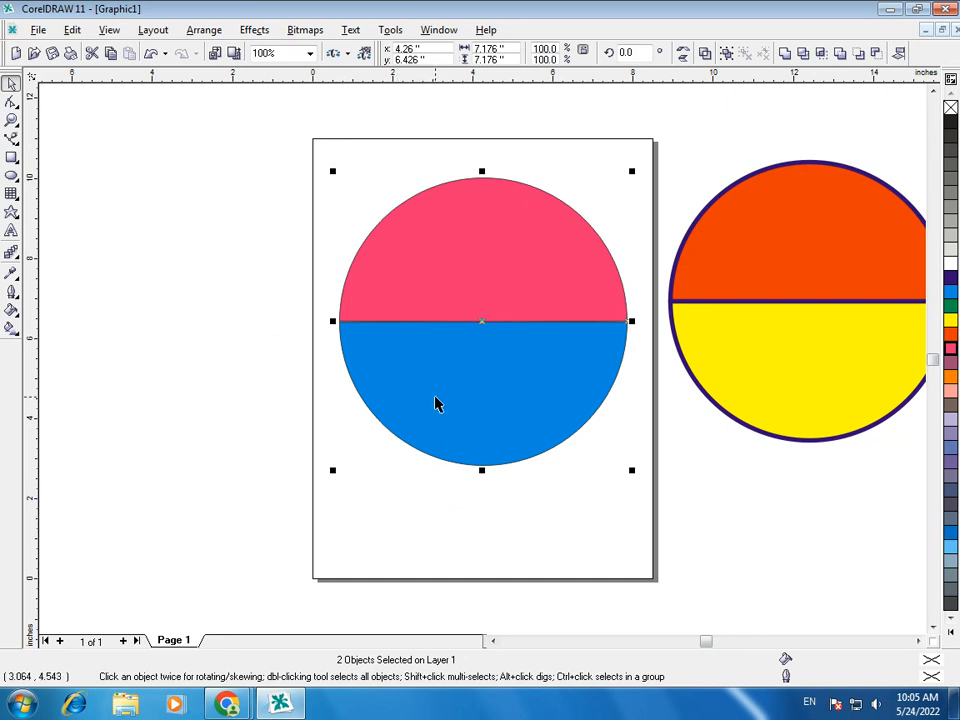
Rotate both half circles together clockwise around their shared centre to a rotation of about 260.5 degrees
{"action": "left_click", "coordinate": [502, 303]}
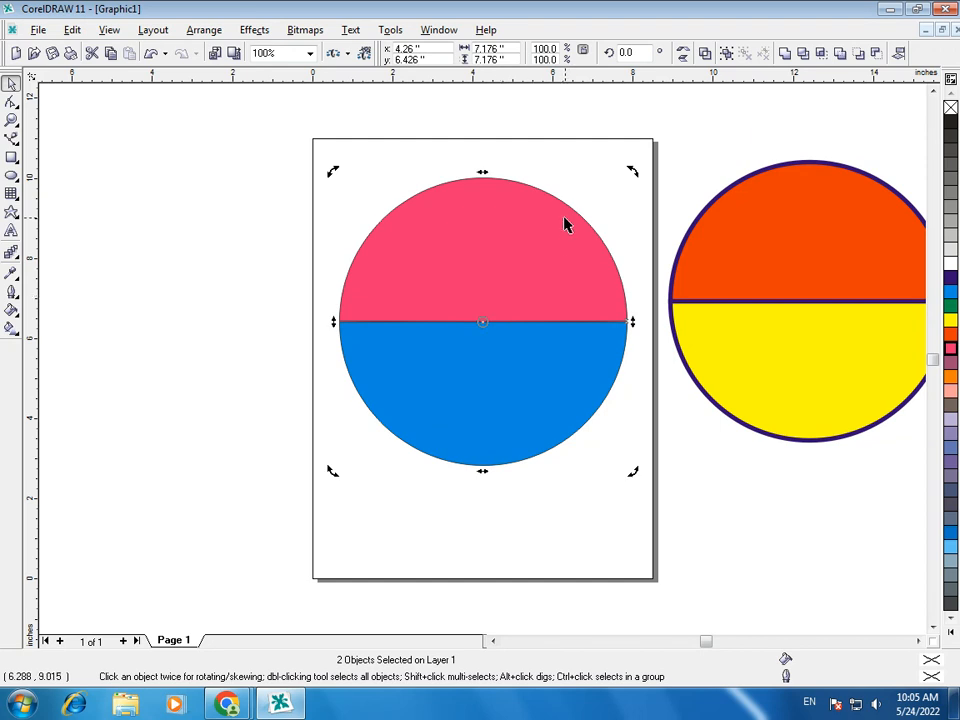
{"action": "left_click_drag", "start_coordinate": [631, 172], "coordinate": [631, 174]}
{"action": "left_click_drag", "start_coordinate": [658, 267], "coordinate": [647, 316]}
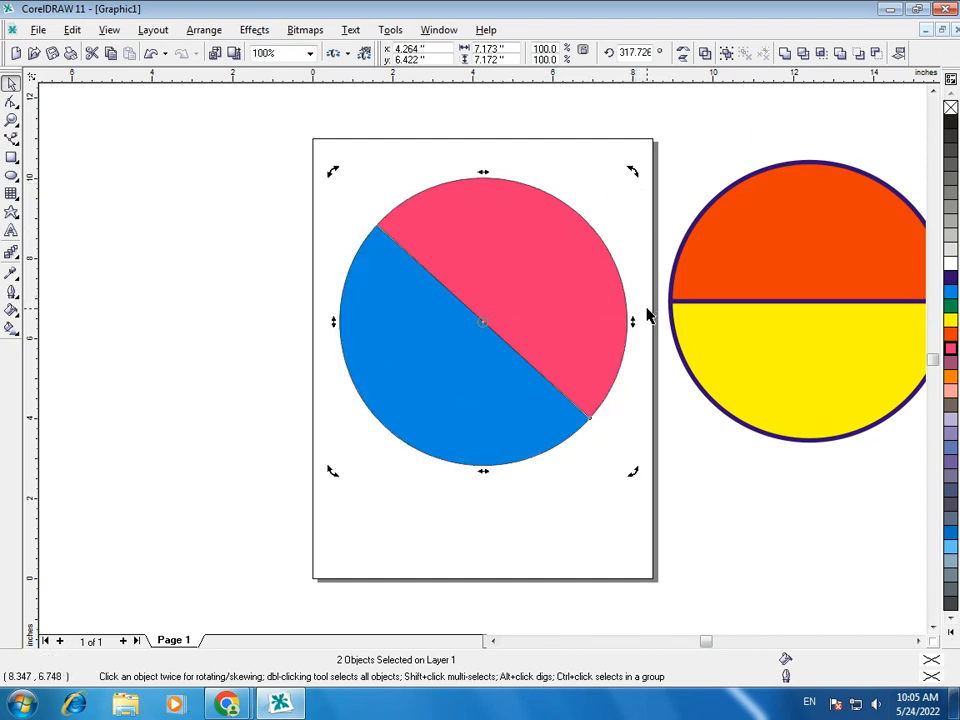
{"action": "left_click_drag", "start_coordinate": [628, 165], "coordinate": [652, 298]}
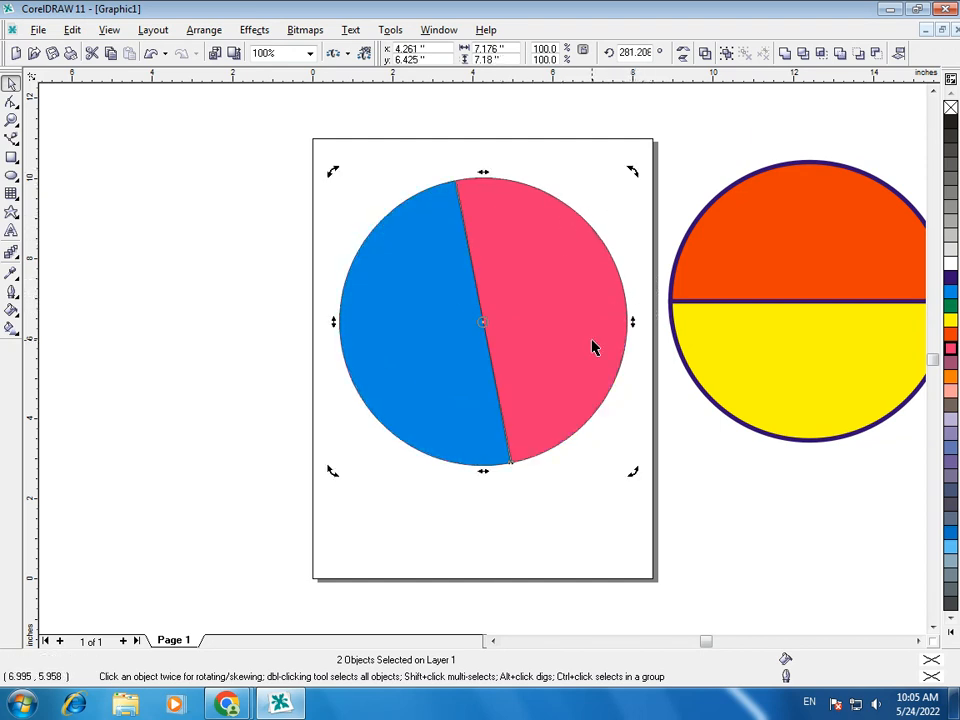
{"action": "left_click_drag", "start_coordinate": [634, 171], "coordinate": [660, 245]}
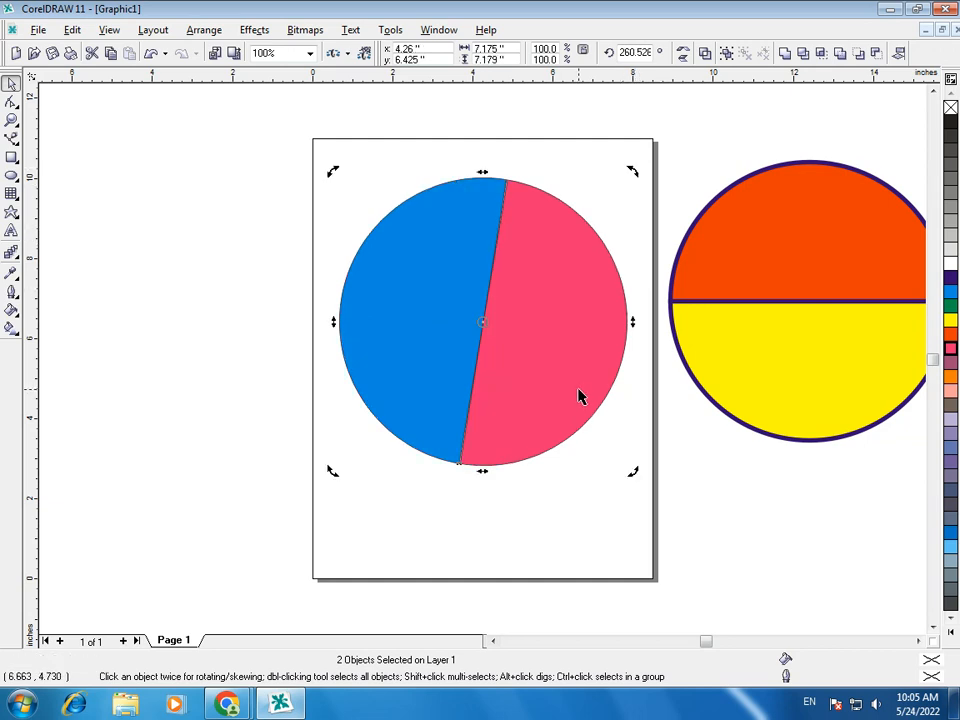
Skew the two halves horizontally into a slanted ellipse about 9 inches wide and move it to about 4.13, 6.47 inches
{"action": "left_click_drag", "start_coordinate": [486, 173], "coordinate": [582, 216]}
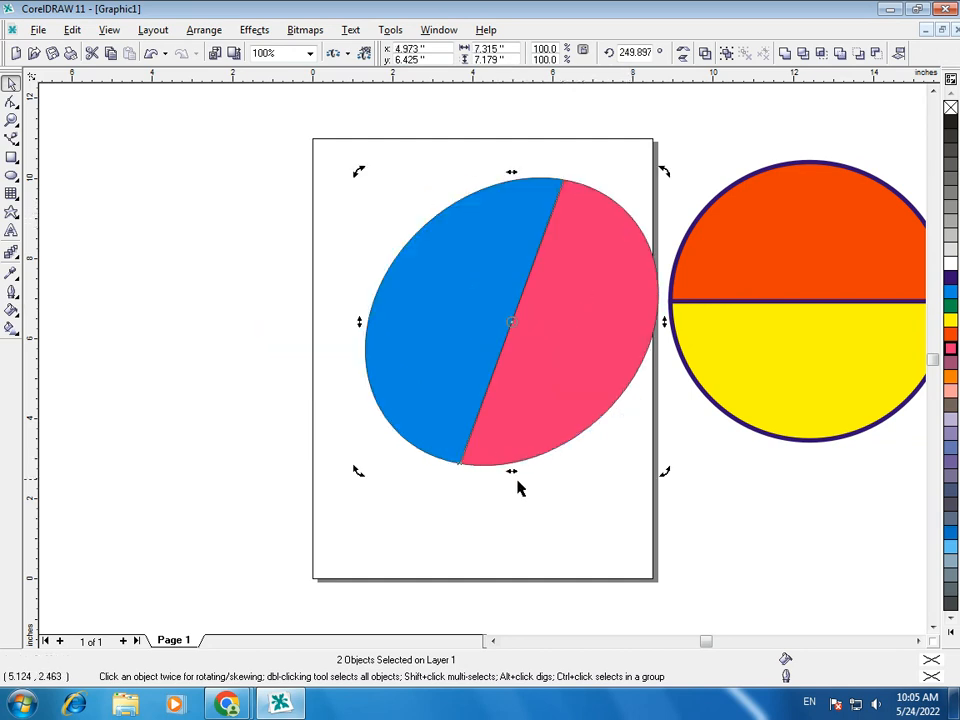
{"action": "left_click_drag", "start_coordinate": [515, 473], "coordinate": [378, 457]}
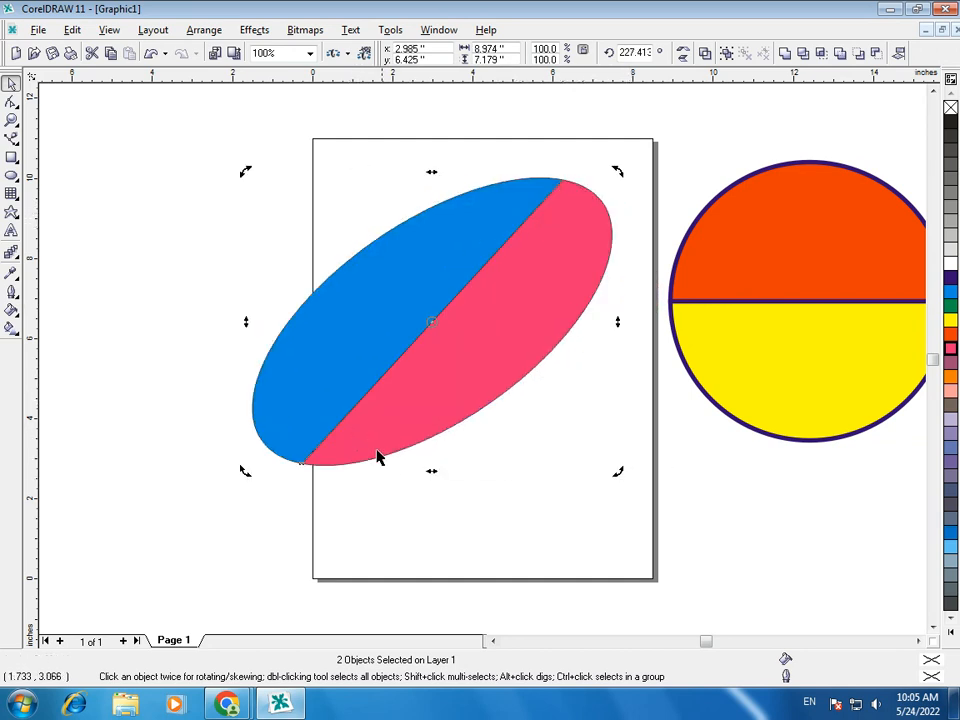
{"action": "left_click", "coordinate": [470, 350]}
{"action": "left_click_drag", "start_coordinate": [465, 416], "coordinate": [492, 437]}
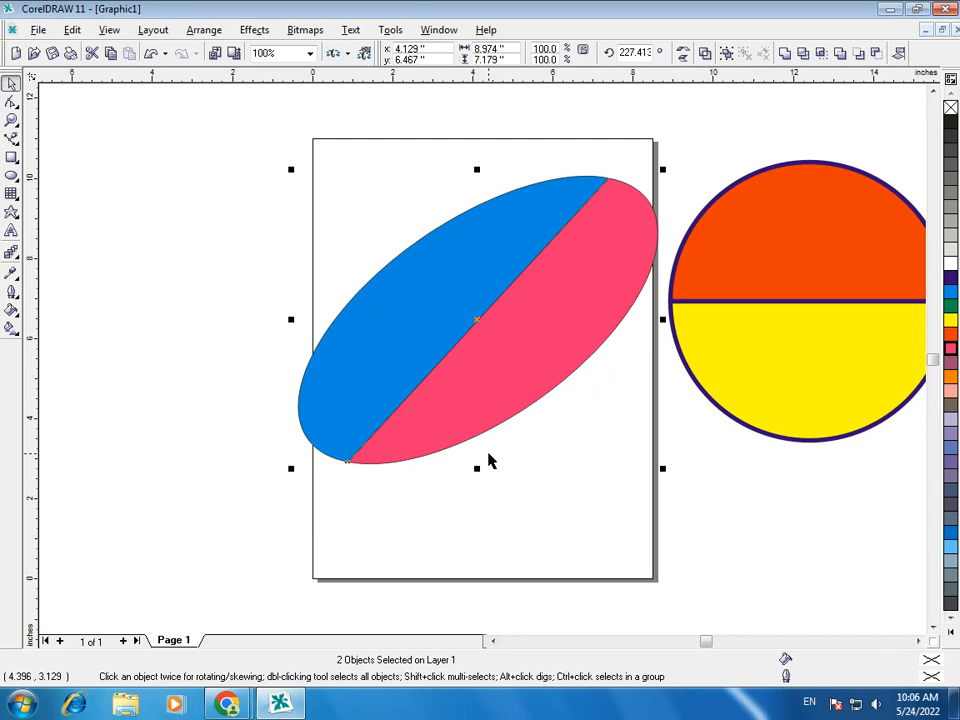
Select both halves of the slanted ellipse and move them beyond the page's lower right, centred at about 10.97, 2.85 inches
{"action": "left_click", "coordinate": [520, 503]}
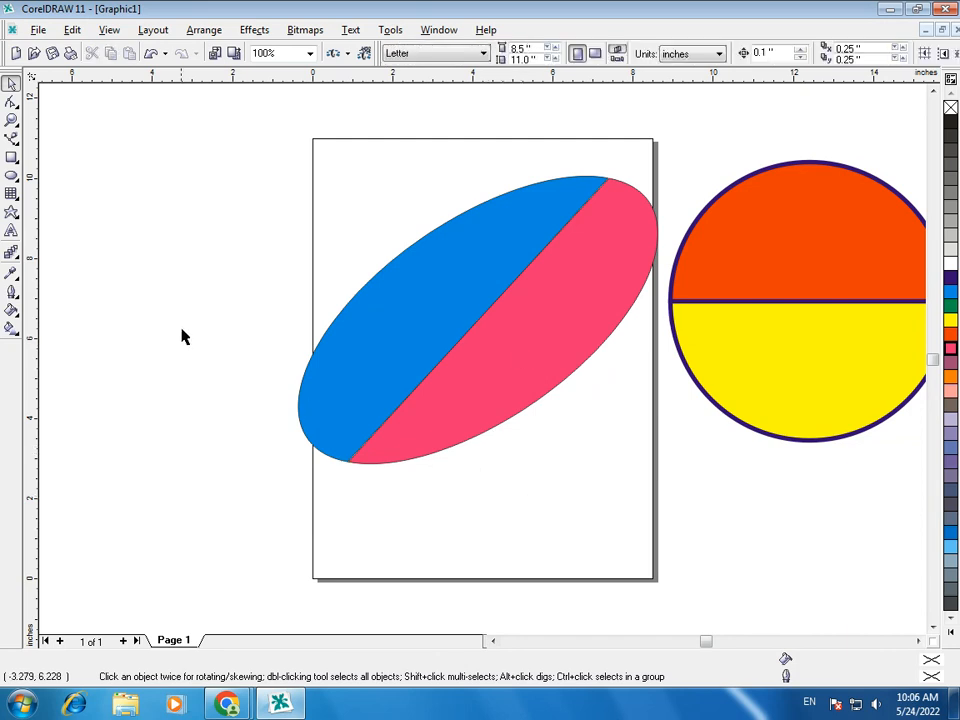
{"action": "left_click_drag", "start_coordinate": [244, 146], "coordinate": [664, 540]}
{"action": "left_click_drag", "start_coordinate": [506, 422], "coordinate": [765, 504]}
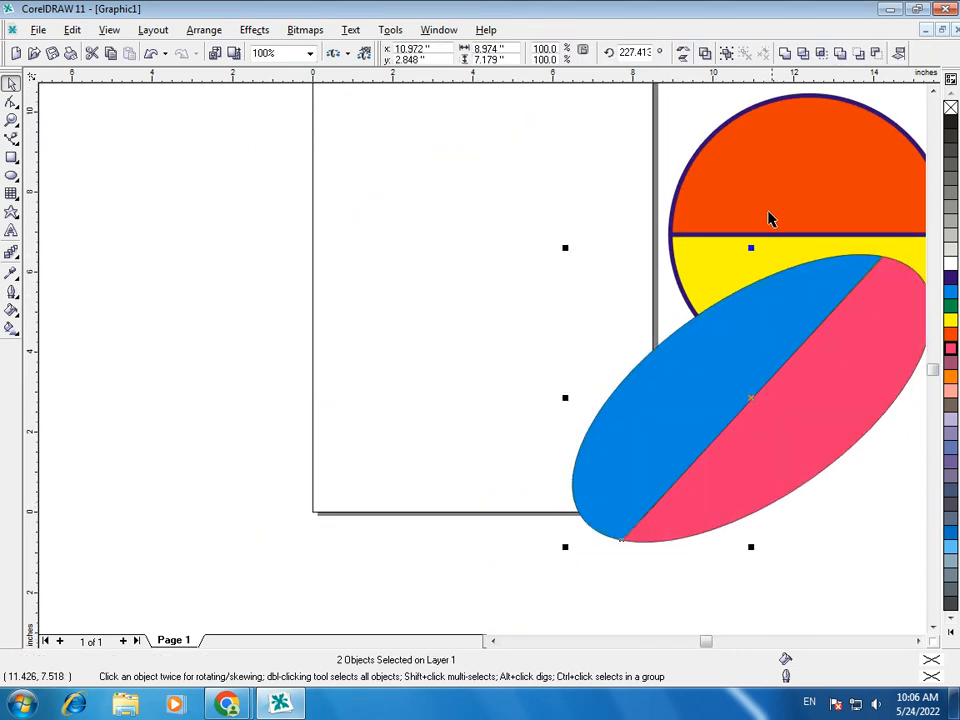
Draw a circle about 7.7 inches across on the empty page and fill it with yellow
{"action": "left_click", "coordinate": [933, 92]}
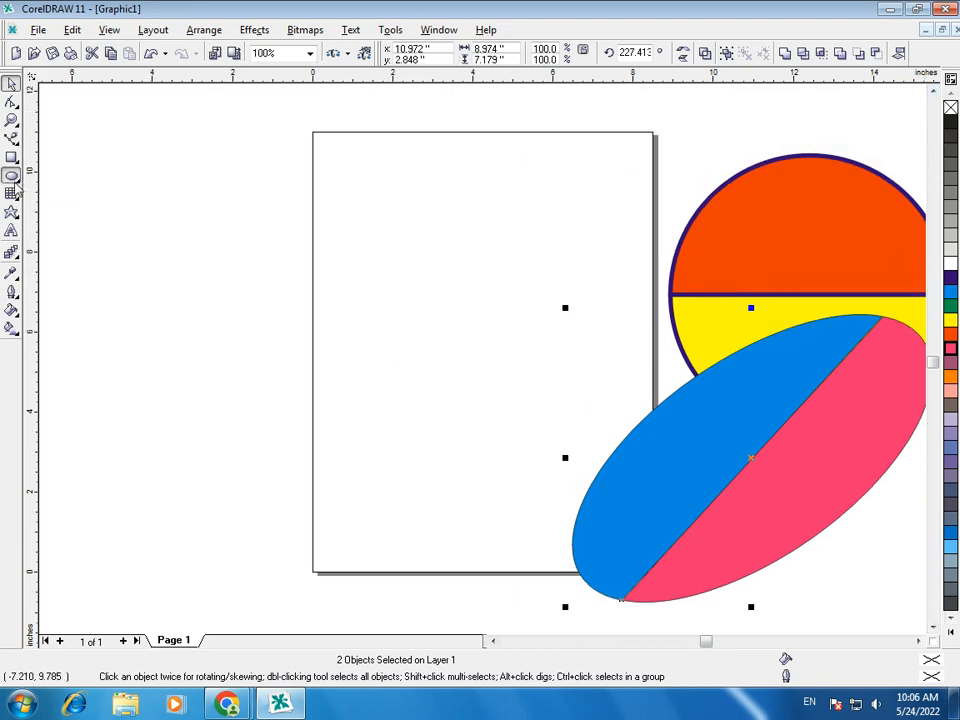
{"action": "left_click", "coordinate": [12, 177]}
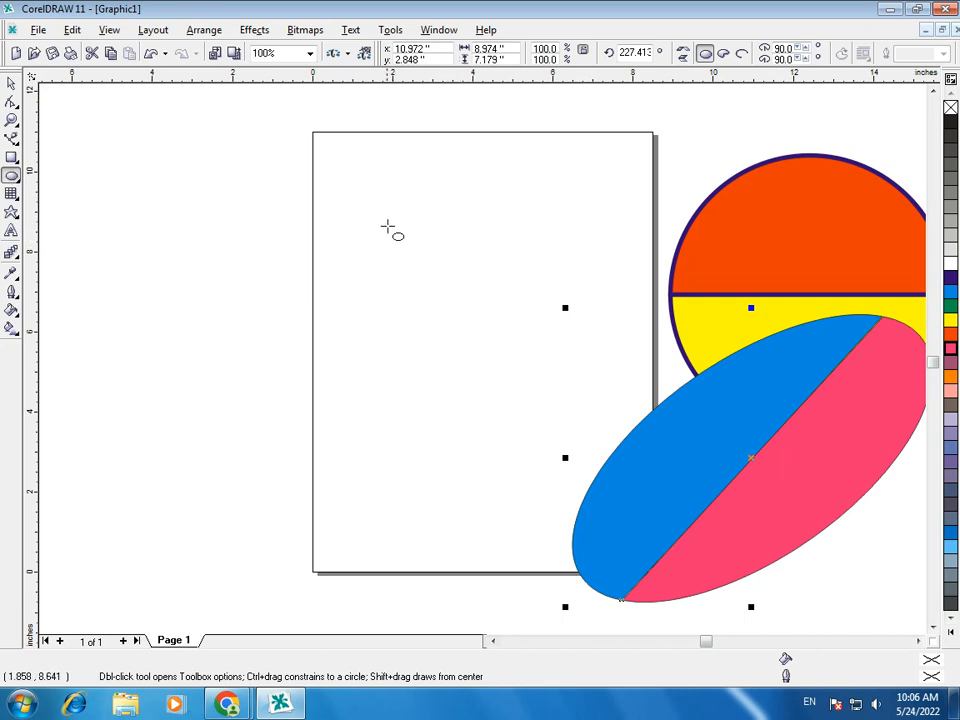
{"action": "left_click", "coordinate": [323, 163]}
{"action": "left_click_drag", "start_coordinate": [323, 163], "coordinate": [634, 438]}
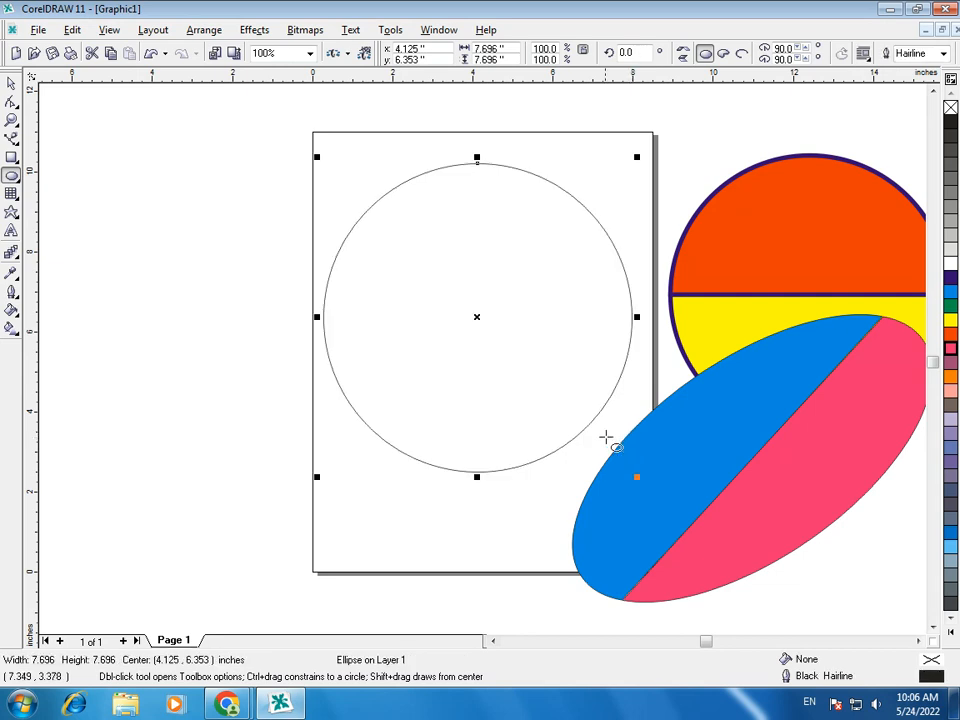
{"action": "key", "text": "space"}
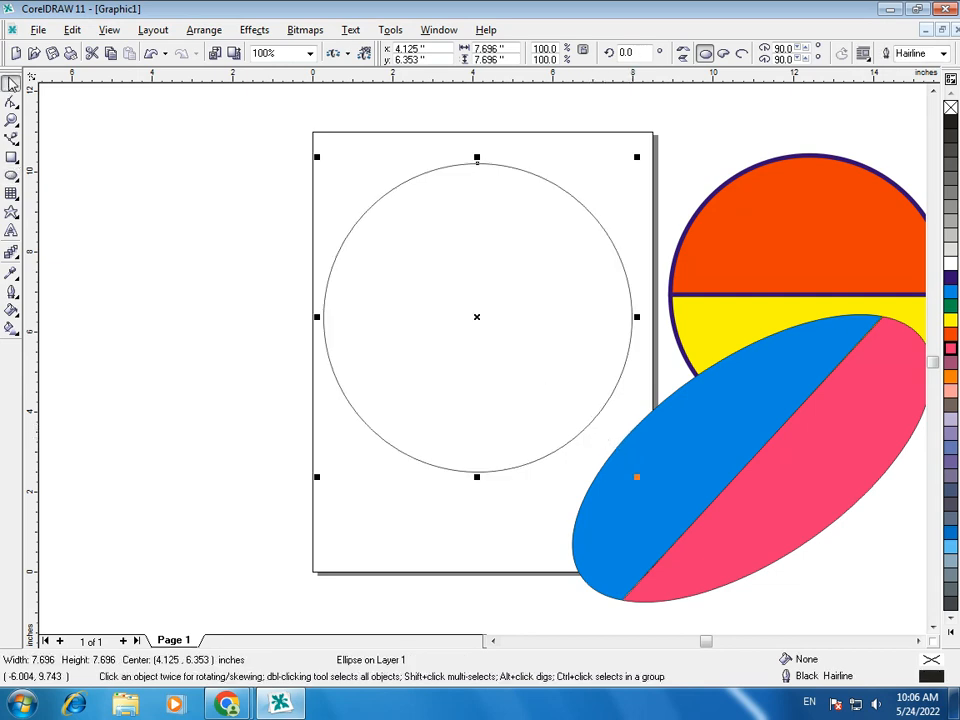
{"action": "left_click", "coordinate": [952, 320]}
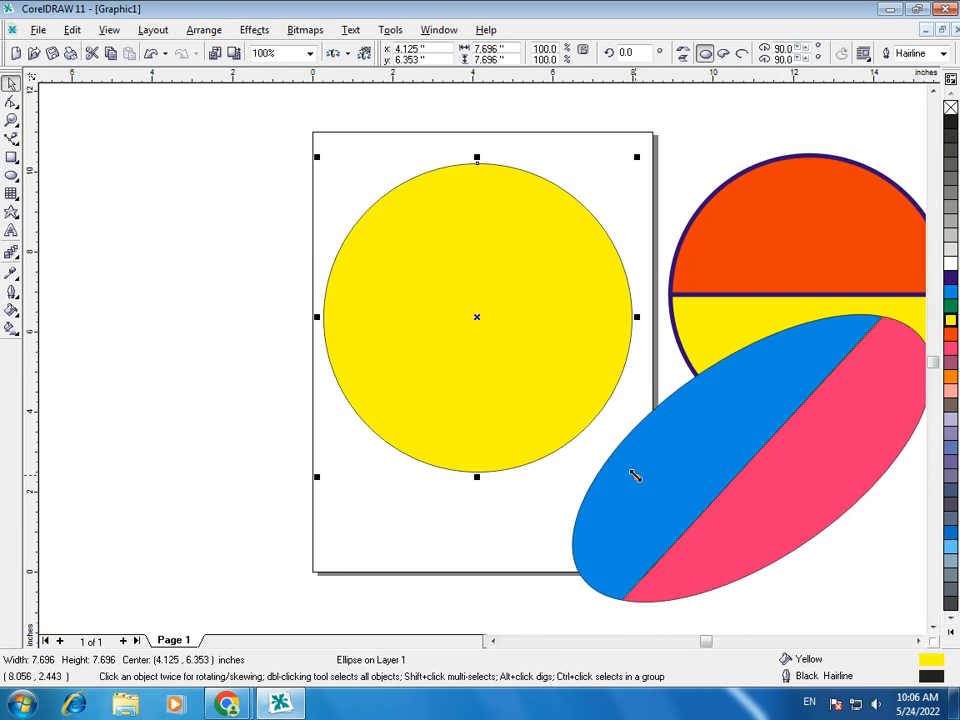
Add a concentric copy of the yellow circle scaled down to about 6.5 inches across and fill it with blue
{"action": "left_click_drag", "start_coordinate": [636, 476], "coordinate": [636, 476]}
{"action": "left_click_drag", "start_coordinate": [636, 476], "coordinate": [611, 469]}
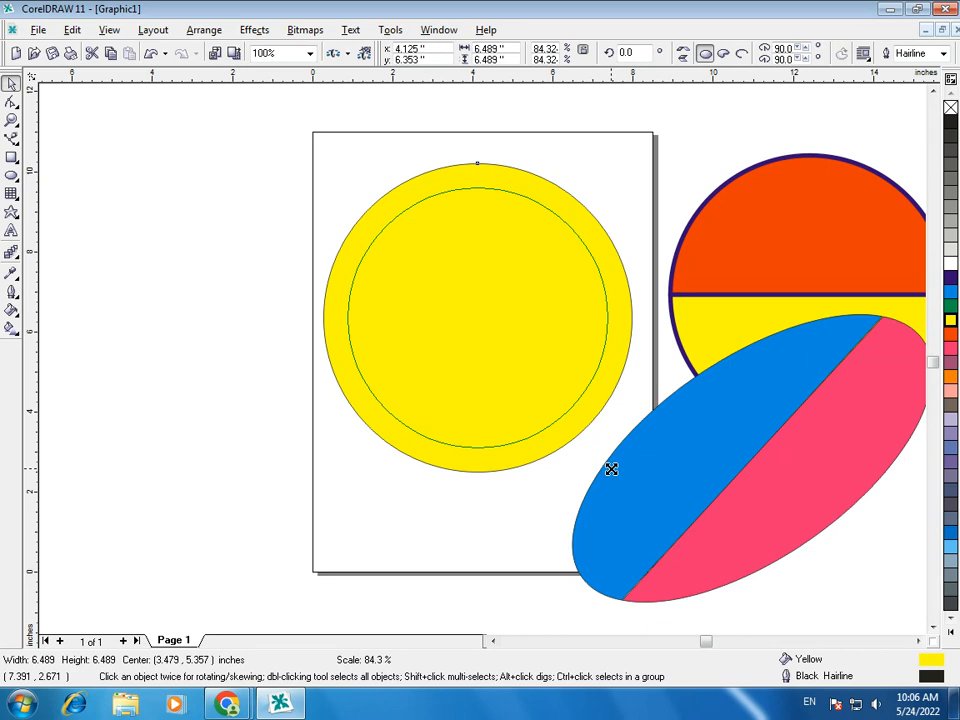
{"action": "left_click_drag", "start_coordinate": [611, 469], "coordinate": [613, 476]}
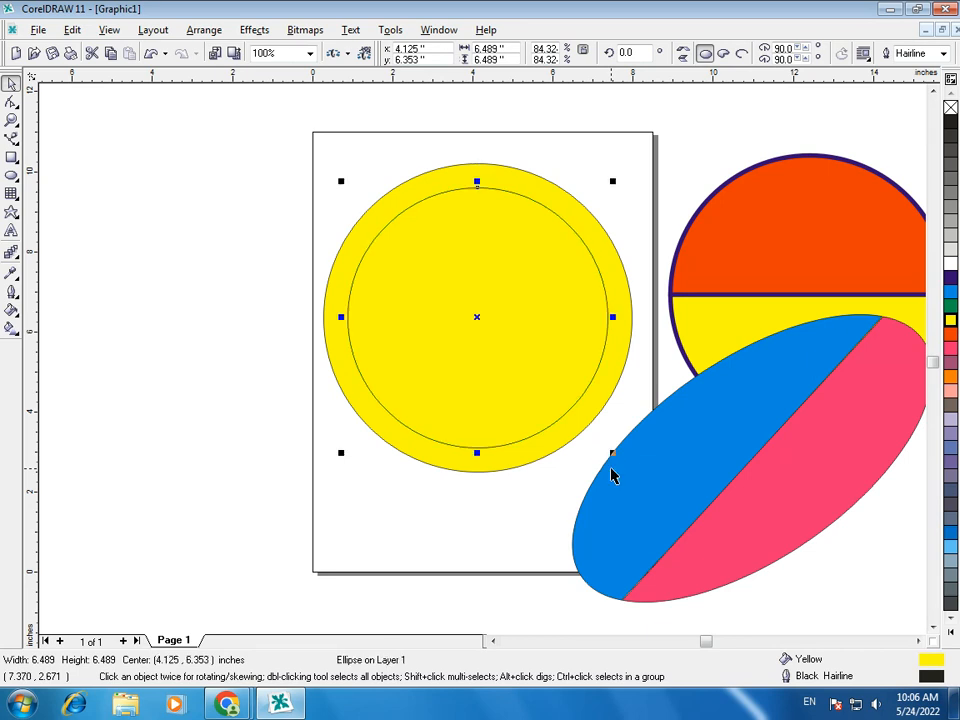
{"action": "left_click", "coordinate": [950, 278]}
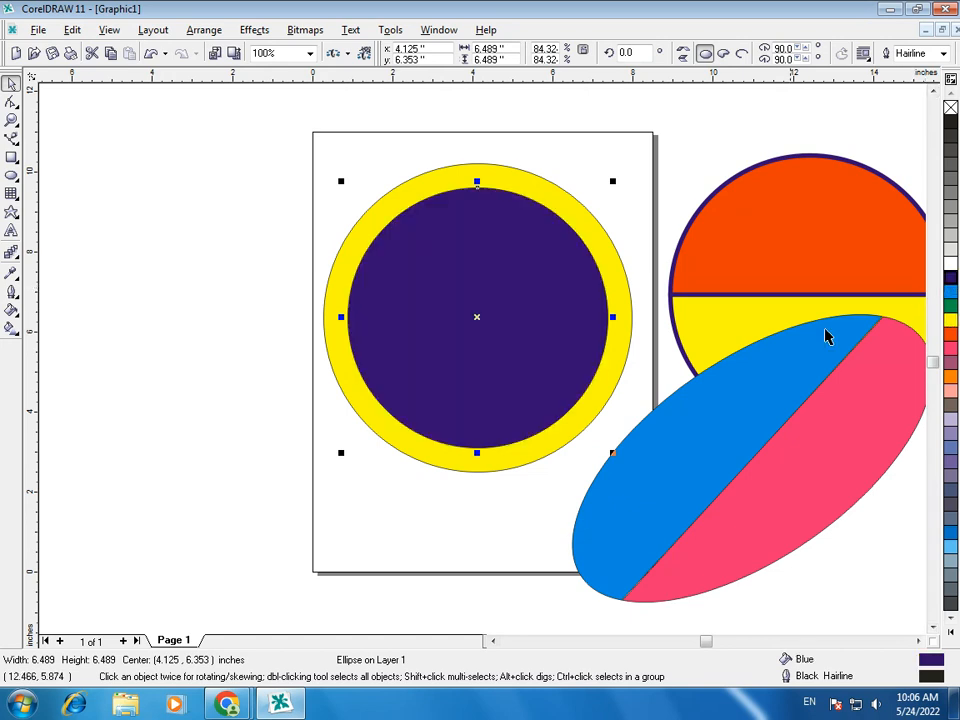
Add three successively smaller concentric circles filled white, pink and green, the green one about 2.2 inches across
{"action": "left_click_drag", "start_coordinate": [613, 452], "coordinate": [526, 390]}
{"action": "left_click", "coordinate": [950, 263]}
{"action": "left_click", "coordinate": [951, 392]}
{"action": "left_click", "coordinate": [951, 305]}
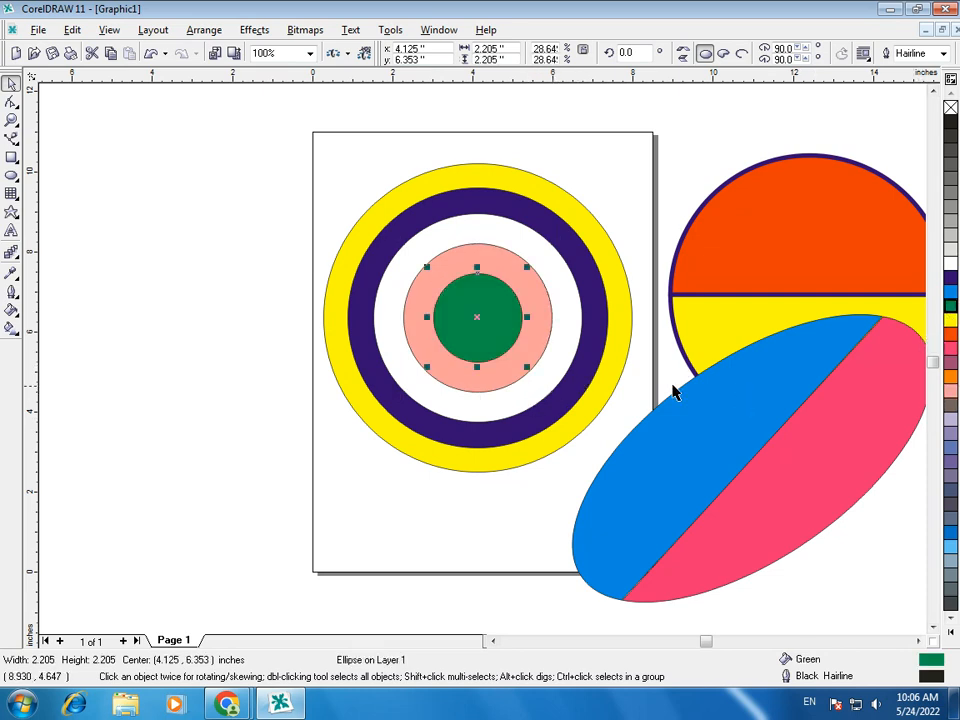
Add two concentric circles inside the green one: a cyan one about 1.3 inches across and a yellow one about 0.54 inches
{"action": "left_click_drag", "start_coordinate": [527, 368], "coordinate": [512, 364]}
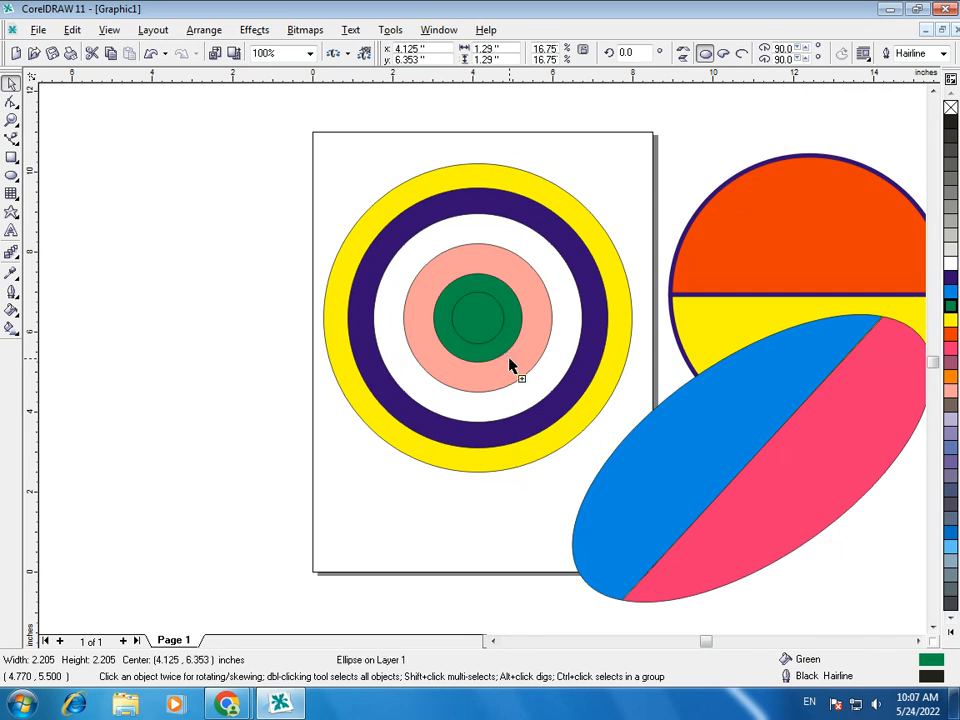
{"action": "left_click", "coordinate": [950, 290]}
{"action": "left_click_drag", "start_coordinate": [509, 348], "coordinate": [492, 334]}
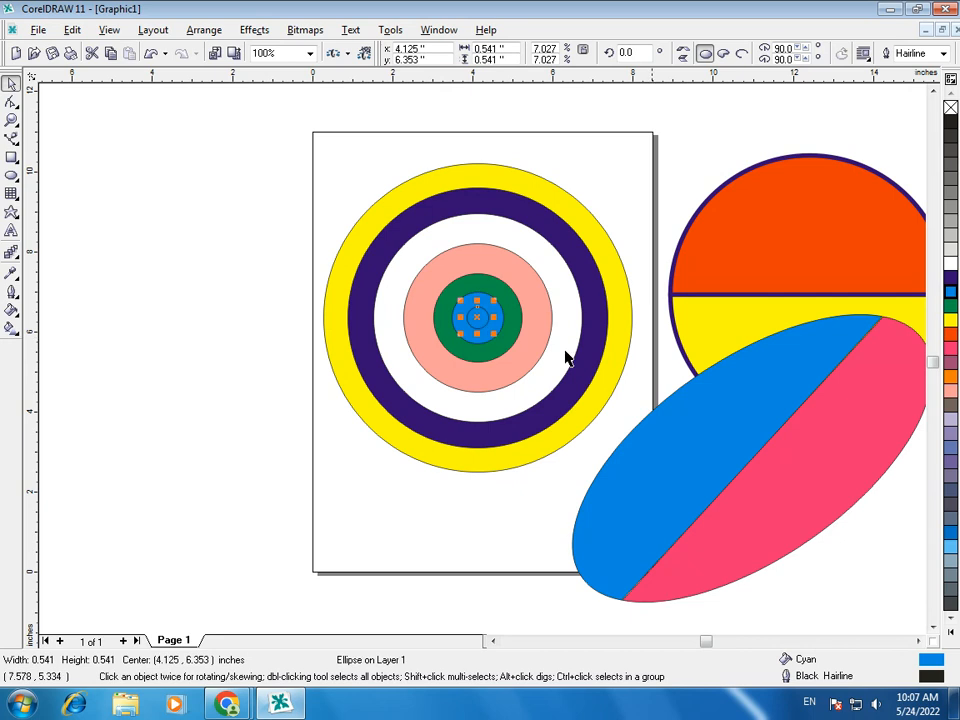
{"action": "left_click", "coordinate": [950, 322]}
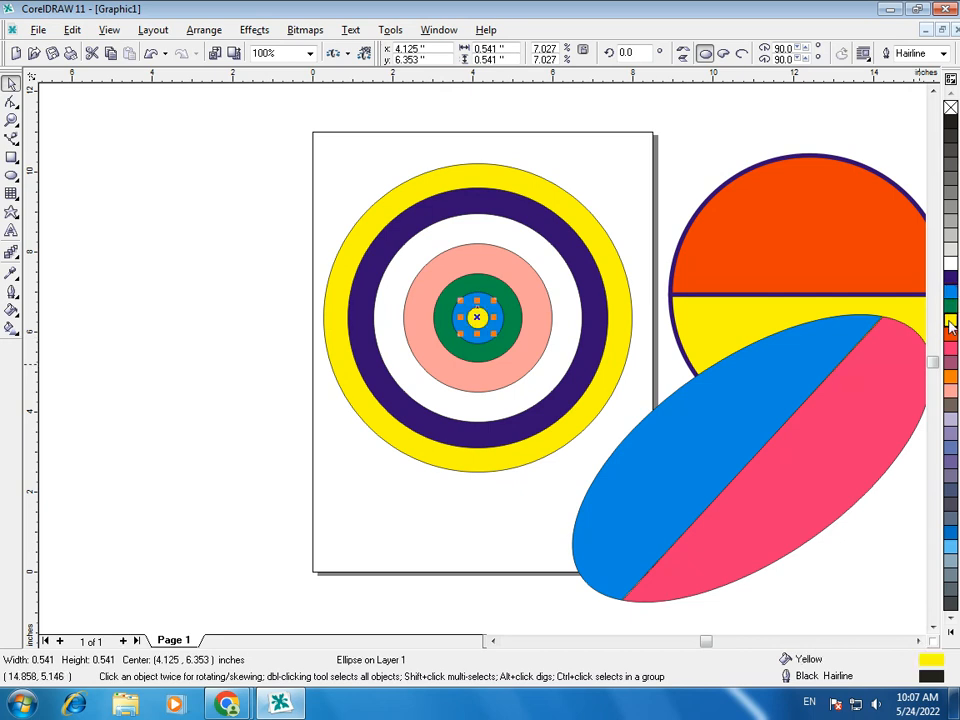
Select all seven concentric circles and move them beyond the page's lower left, centred at about -5.34, 0.74 inches
{"action": "left_click", "coordinate": [438, 537]}
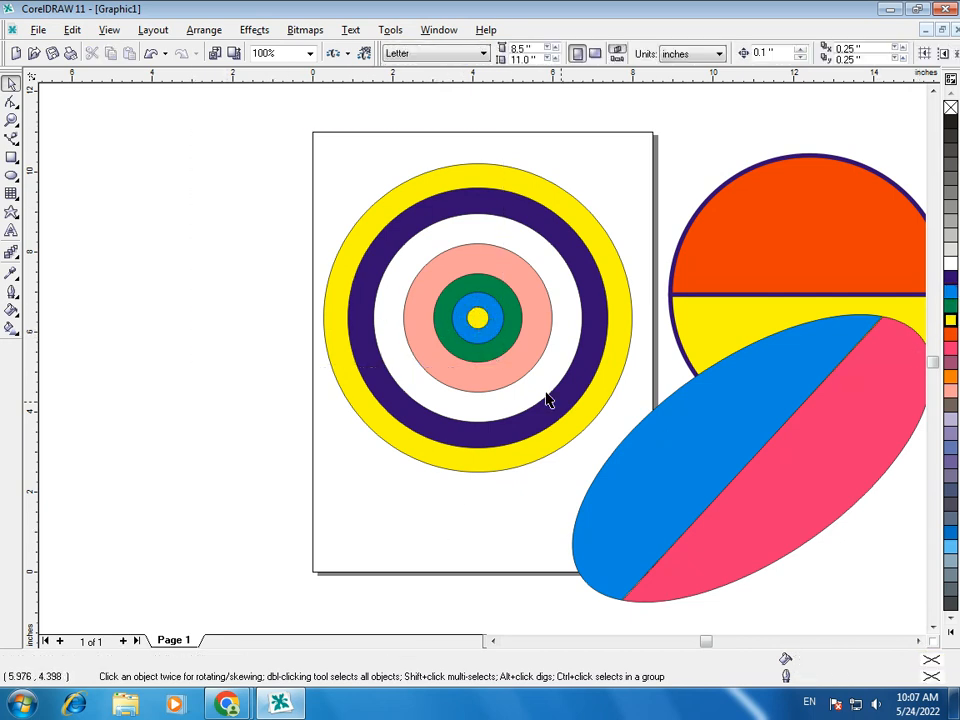
{"action": "left_click_drag", "start_coordinate": [197, 124], "coordinate": [643, 497]}
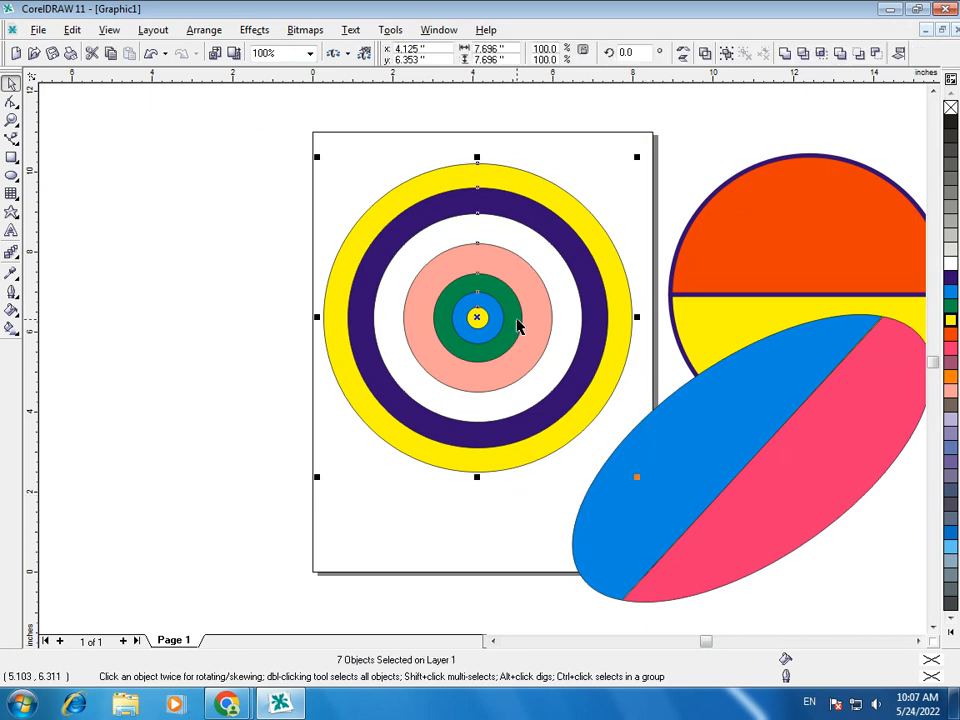
{"action": "left_click_drag", "start_coordinate": [518, 326], "coordinate": [139, 550]}
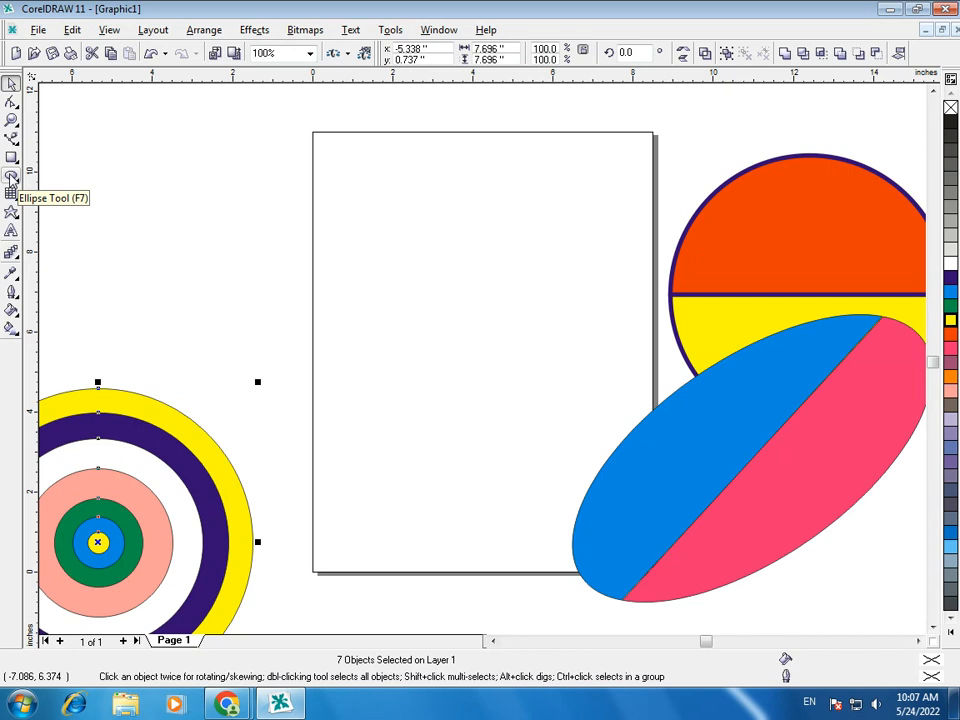
Draw a circle about 6.8 inches across on the empty page and fill it with pink
{"action": "left_click", "coordinate": [11, 176]}
{"action": "left_click_drag", "start_coordinate": [358, 199], "coordinate": [636, 446]}
{"action": "key", "text": "space"}
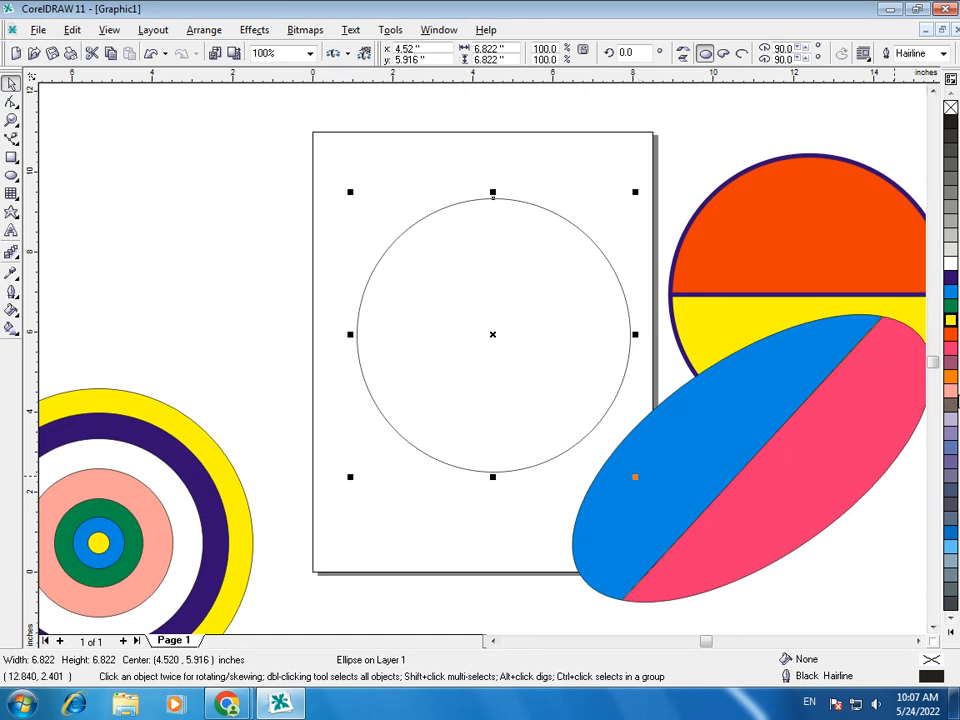
{"action": "left_click", "coordinate": [950, 391]}
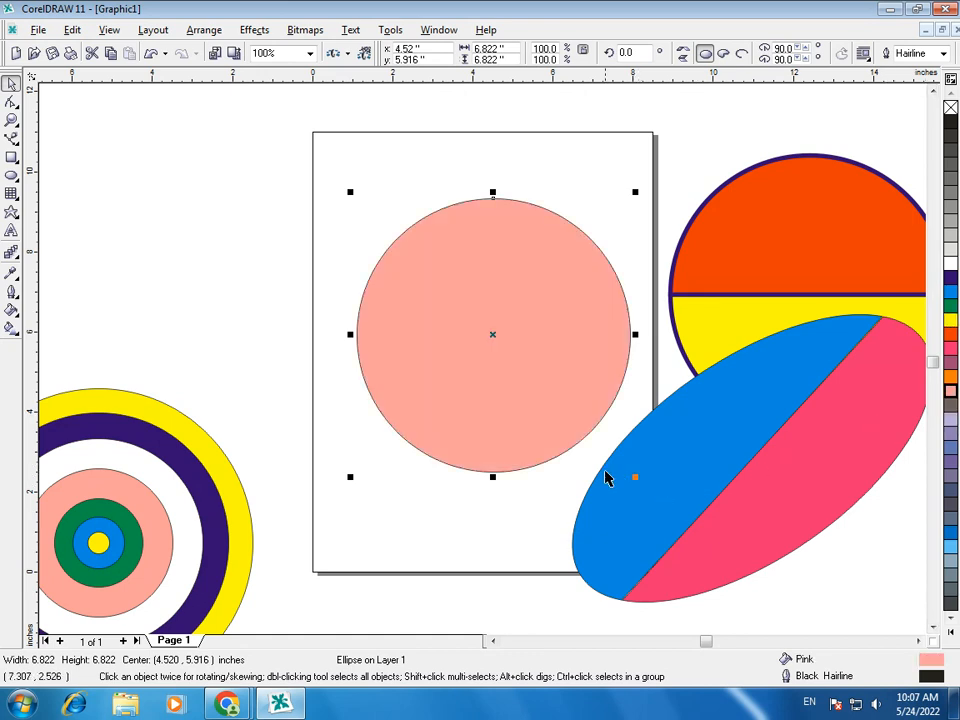
Add three smaller concentric circles inside the pink one, filled cyan, yellow and white and about 5.9, 5.0 and 4.1 inches across
{"action": "left_click_drag", "start_coordinate": [634, 478], "coordinate": [617, 475]}
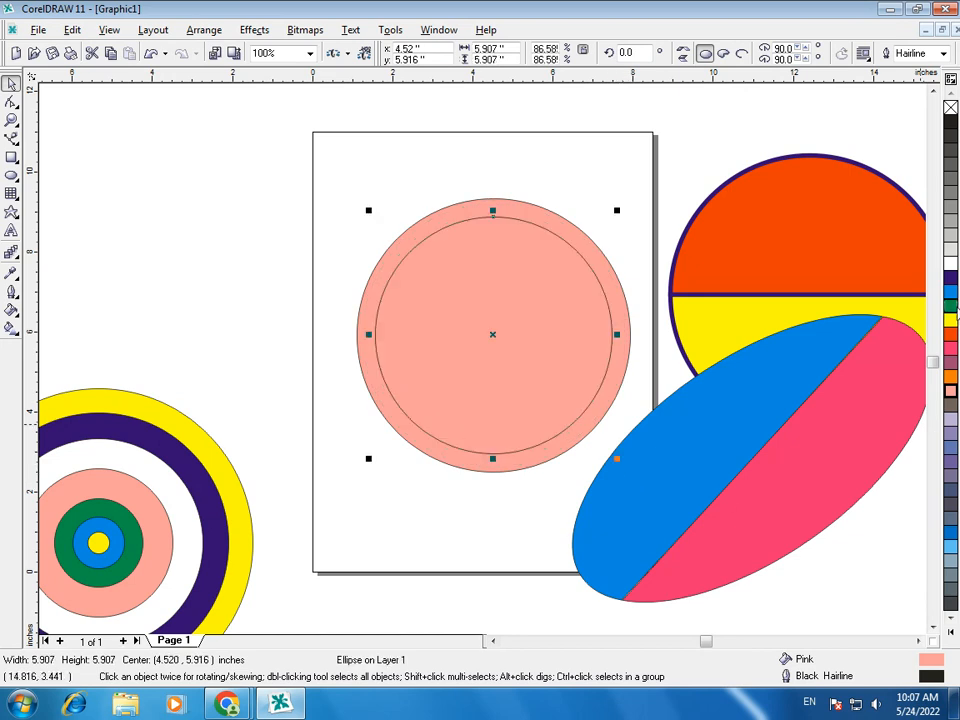
{"action": "left_click", "coordinate": [950, 292]}
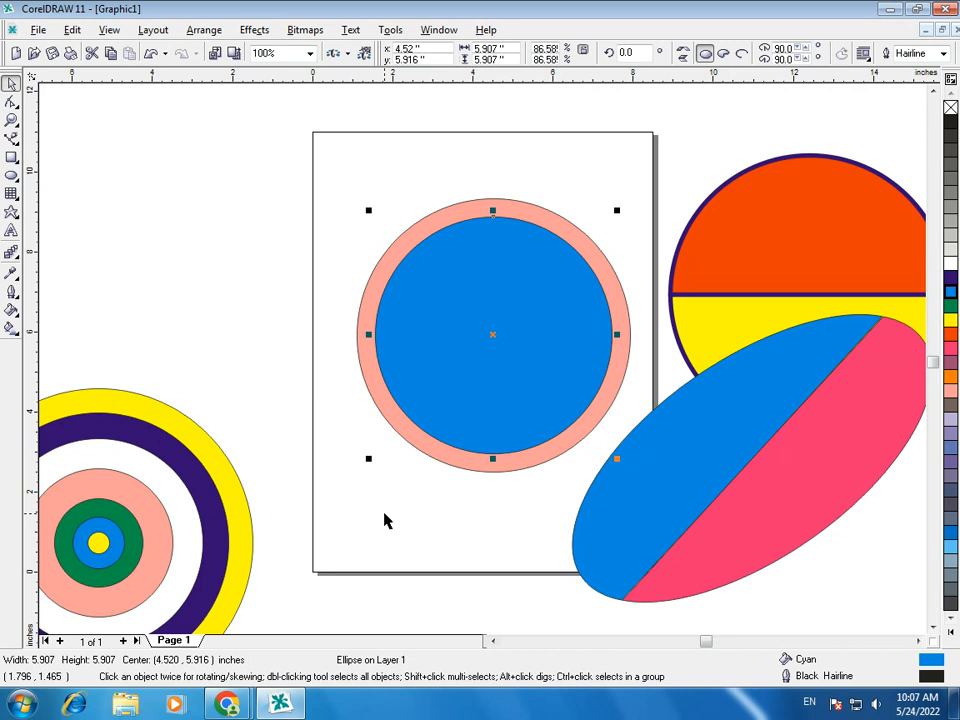
{"action": "key", "text": "ctrl+r"}
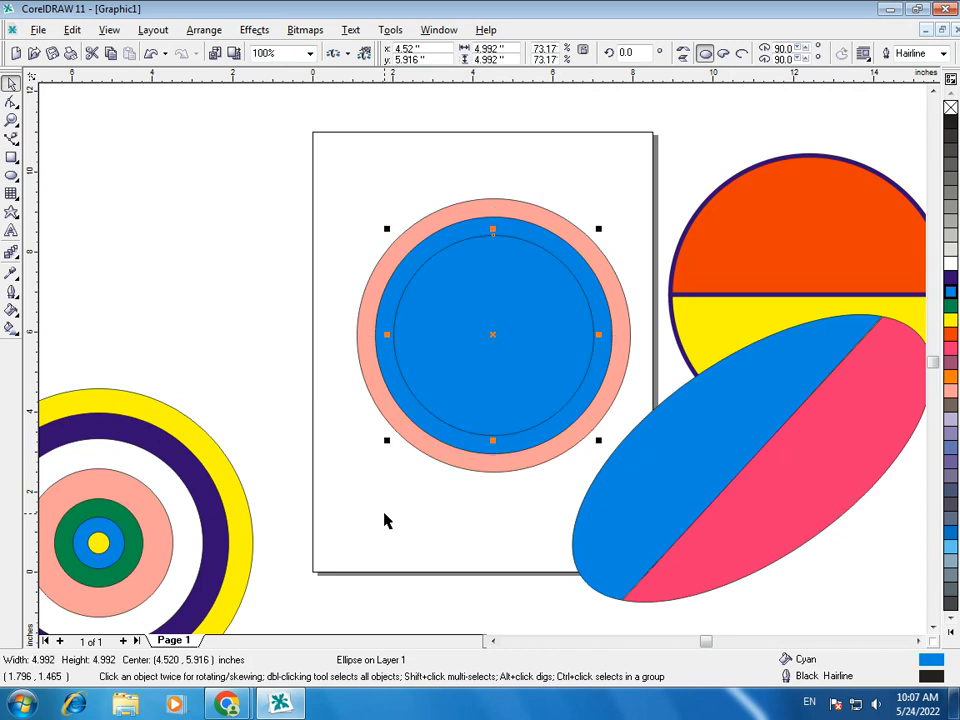
{"action": "left_click", "coordinate": [951, 321]}
{"action": "key", "text": "ctrl+r"}
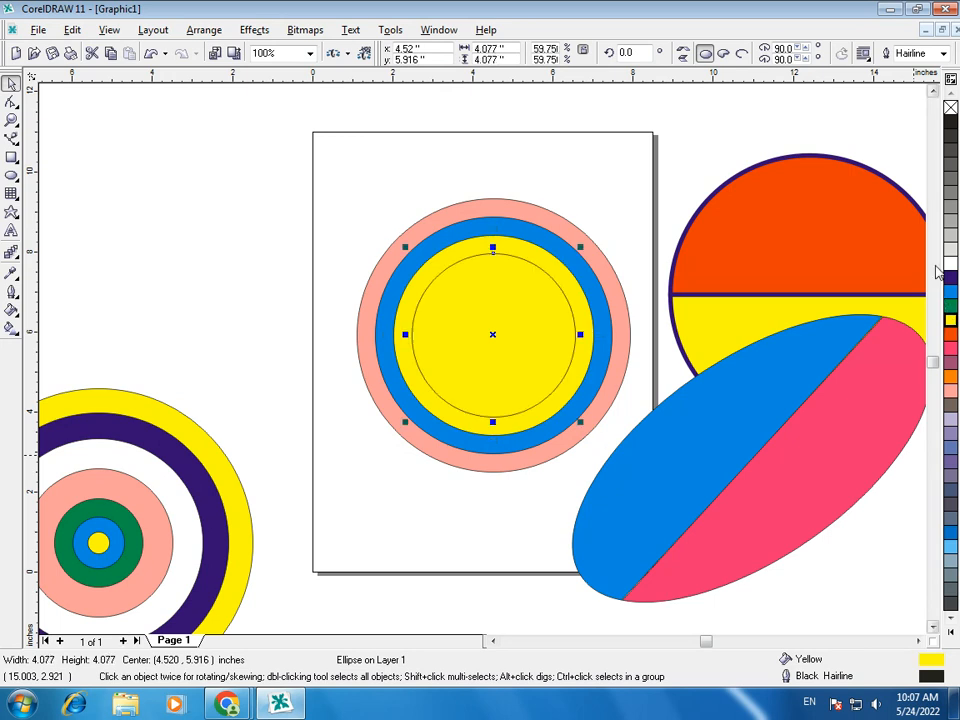
{"action": "left_click", "coordinate": [951, 264]}
Add four successively smaller concentric circles, about 3.2 down to 0.42 inches across, filled red, powder blue, twilight blue and white
{"action": "key", "text": "ctrl+r"}
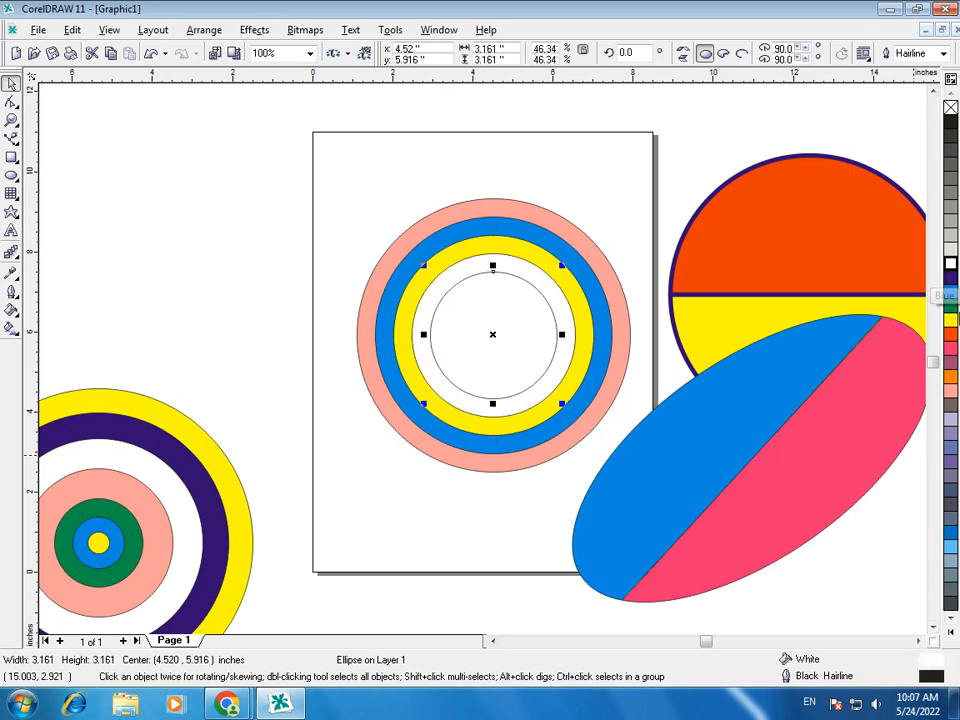
{"action": "left_click", "coordinate": [951, 338]}
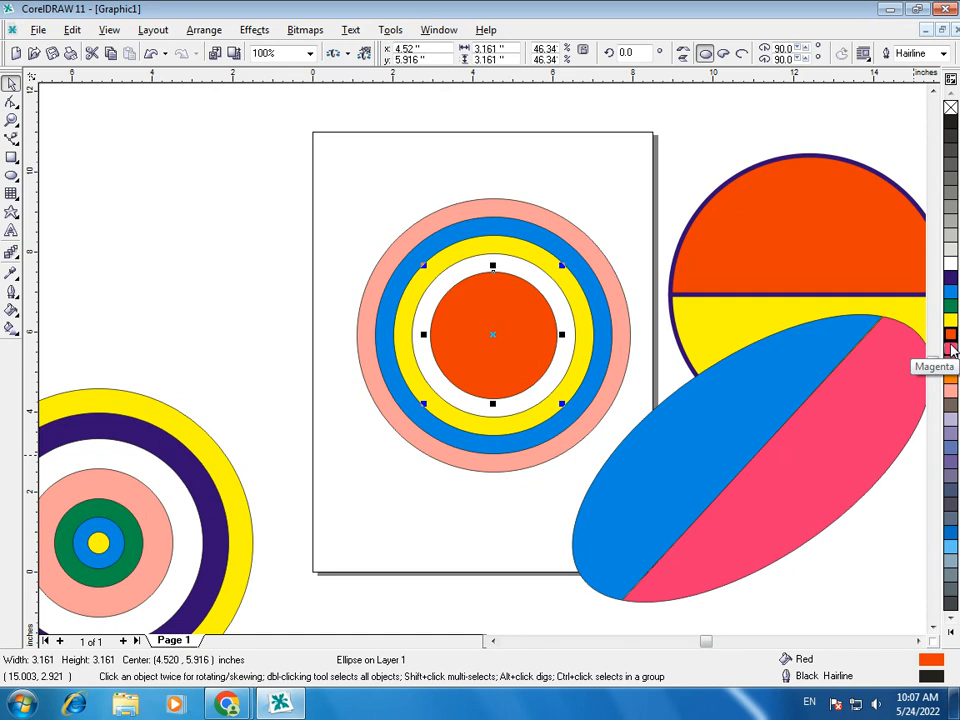
{"action": "key", "text": "ctrl+r"}
{"action": "left_click", "coordinate": [951, 420]}
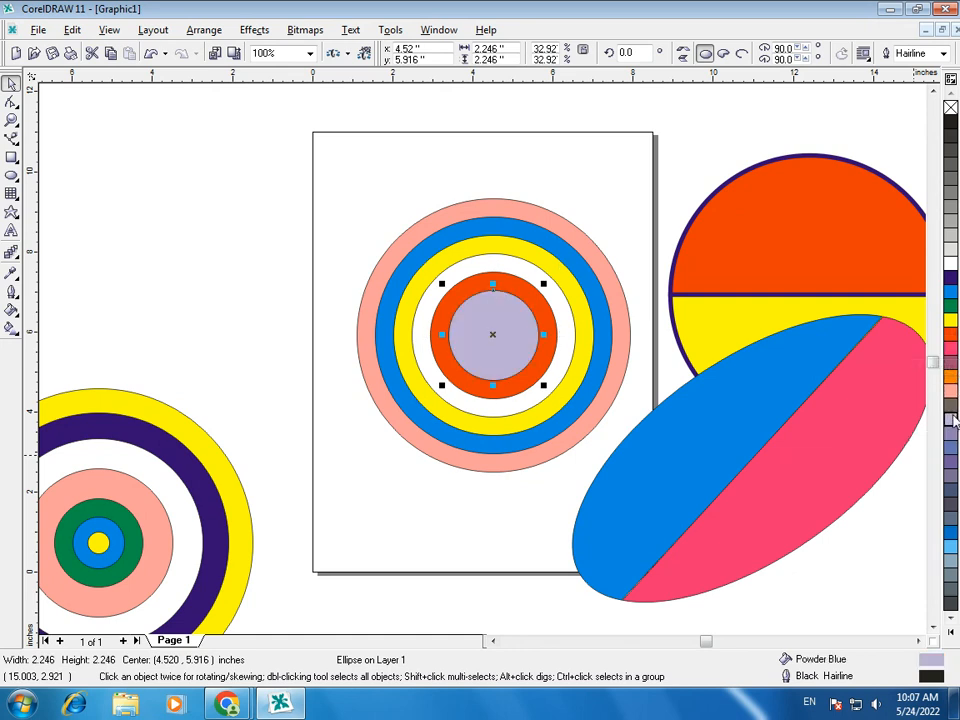
{"action": "key", "text": "ctrl+r"}
{"action": "left_click", "coordinate": [951, 477]}
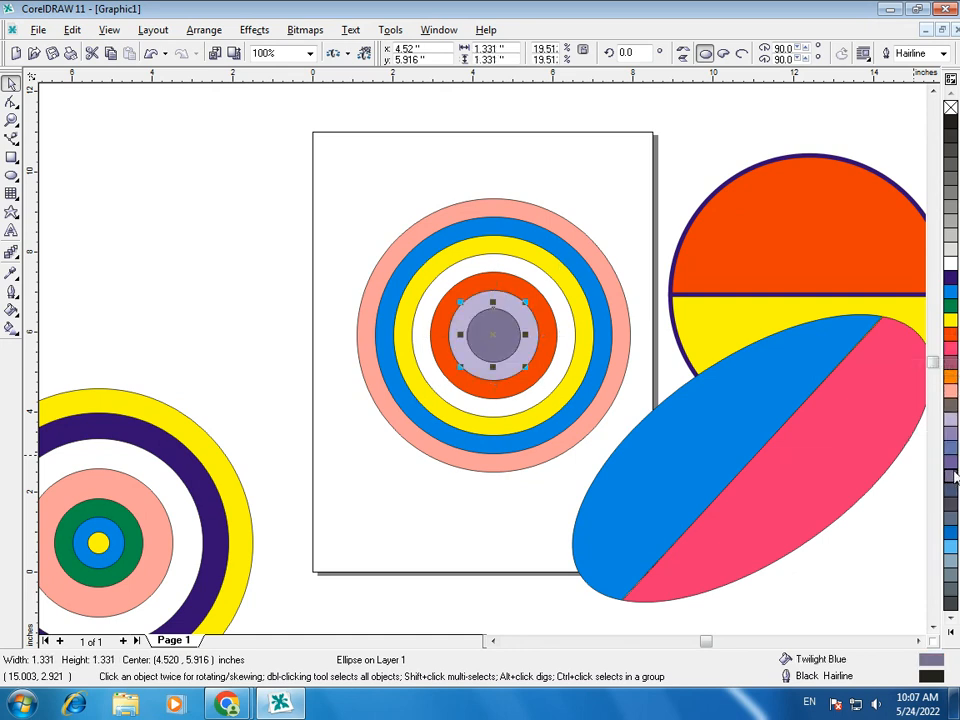
{"action": "key", "text": "ctrl+r"}
{"action": "left_click", "coordinate": [951, 263]}
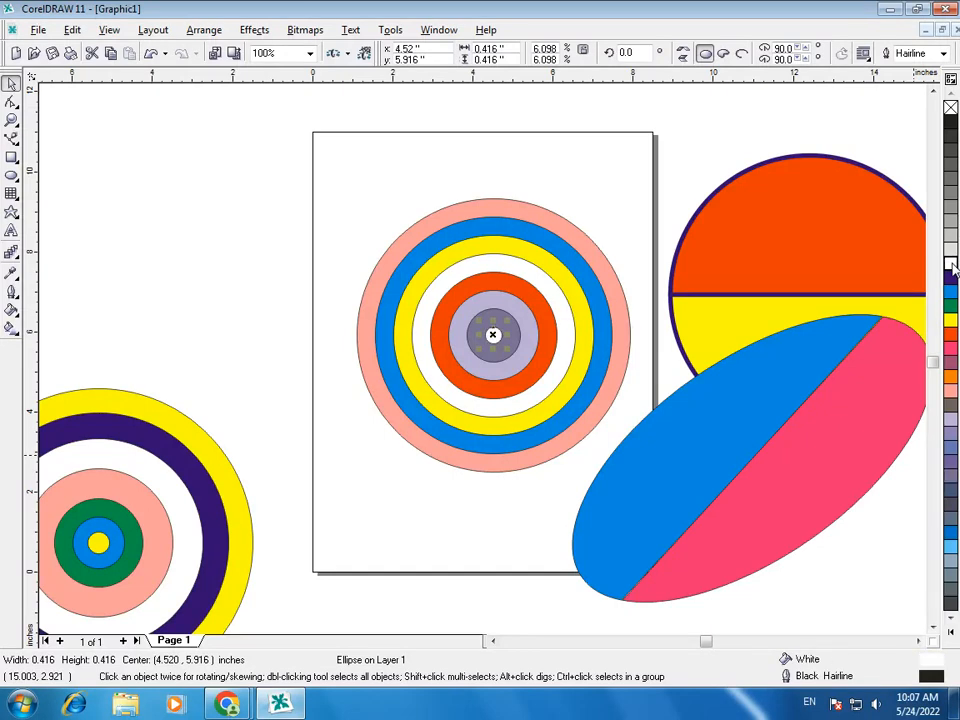
Select all eight concentric circles on the page and move them beyond its upper left, centred at about -4.44, 8.04 inches
{"action": "left_click", "coordinate": [471, 489]}
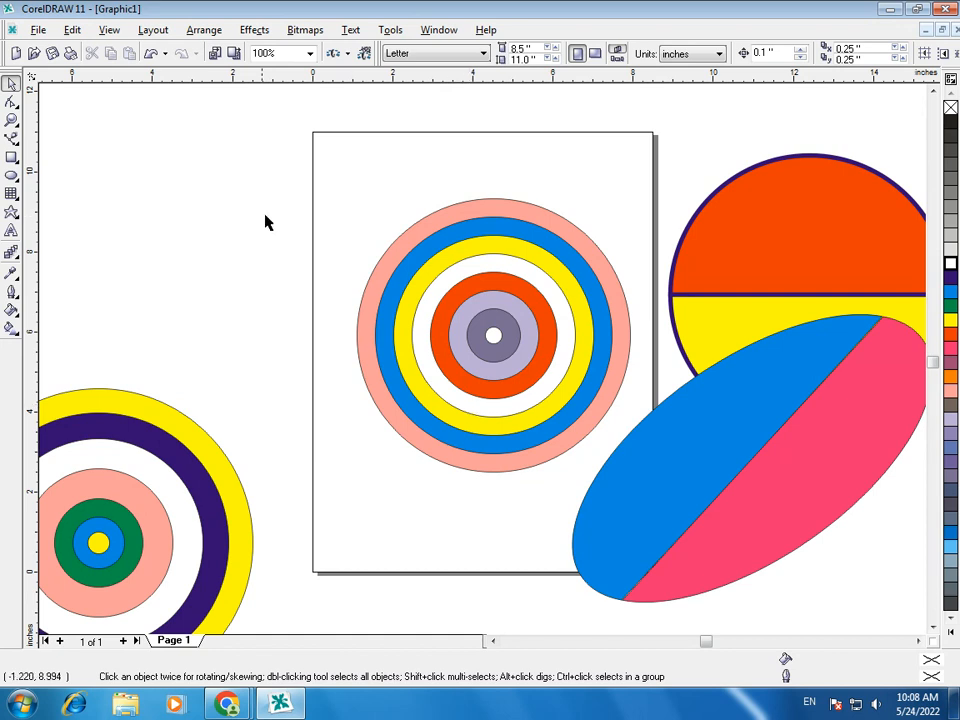
{"action": "left_click_drag", "start_coordinate": [253, 199], "coordinate": [639, 497]}
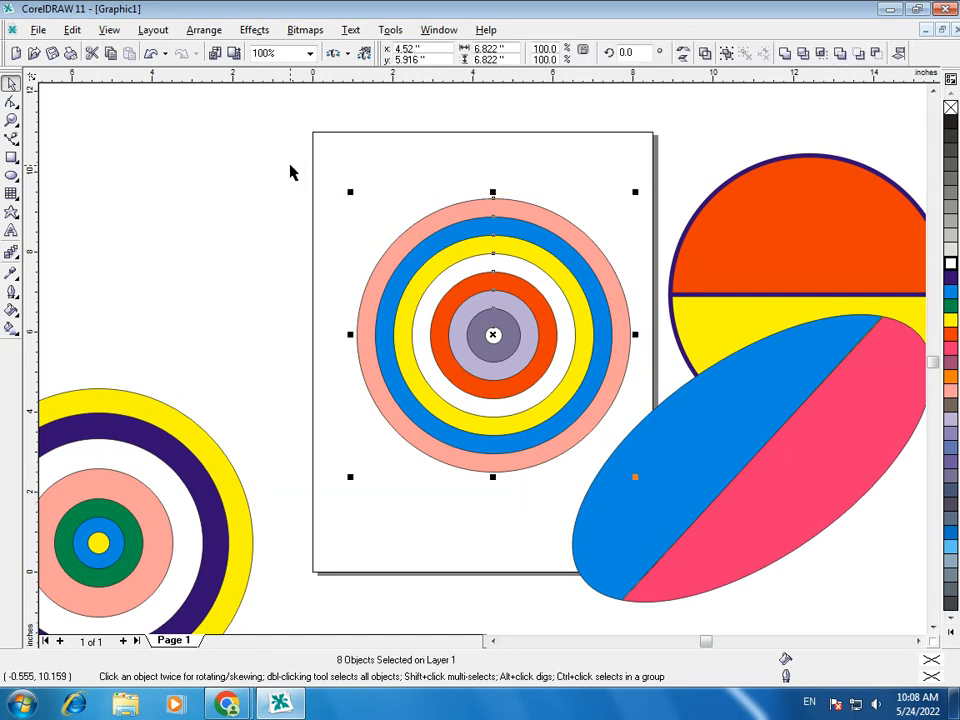
{"action": "left_click_drag", "start_coordinate": [290, 163], "coordinate": [636, 501]}
{"action": "left_click_drag", "start_coordinate": [527, 380], "coordinate": [168, 294]}
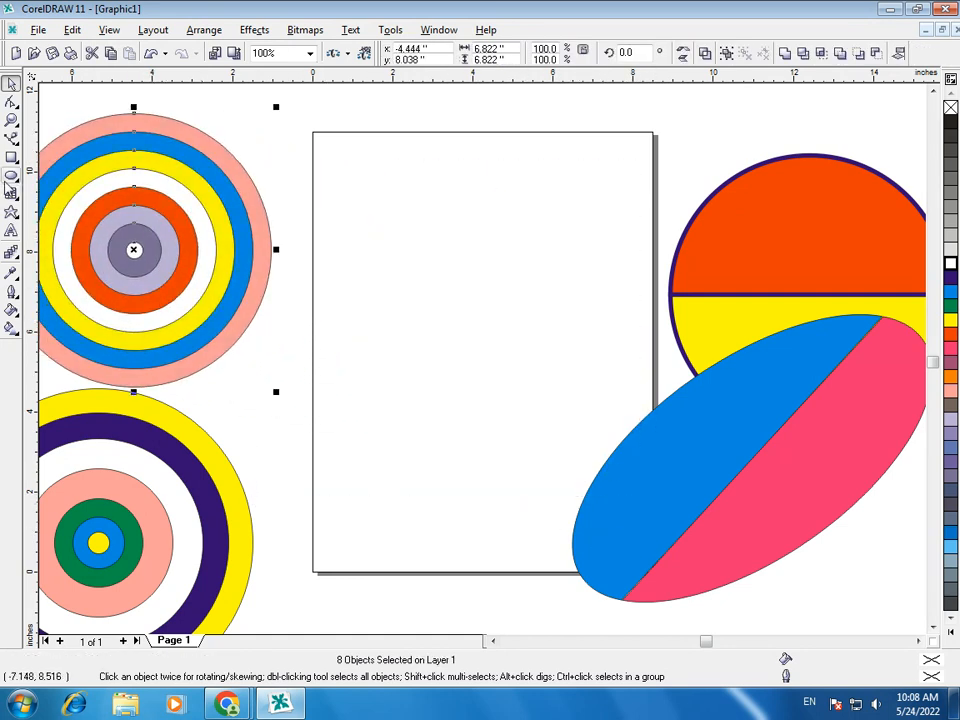
Draw a circle about 6.7 inches across on the empty page and fill it with cyan
{"action": "left_click", "coordinate": [11, 175]}
{"action": "left_click_drag", "start_coordinate": [345, 216], "coordinate": [617, 483]}
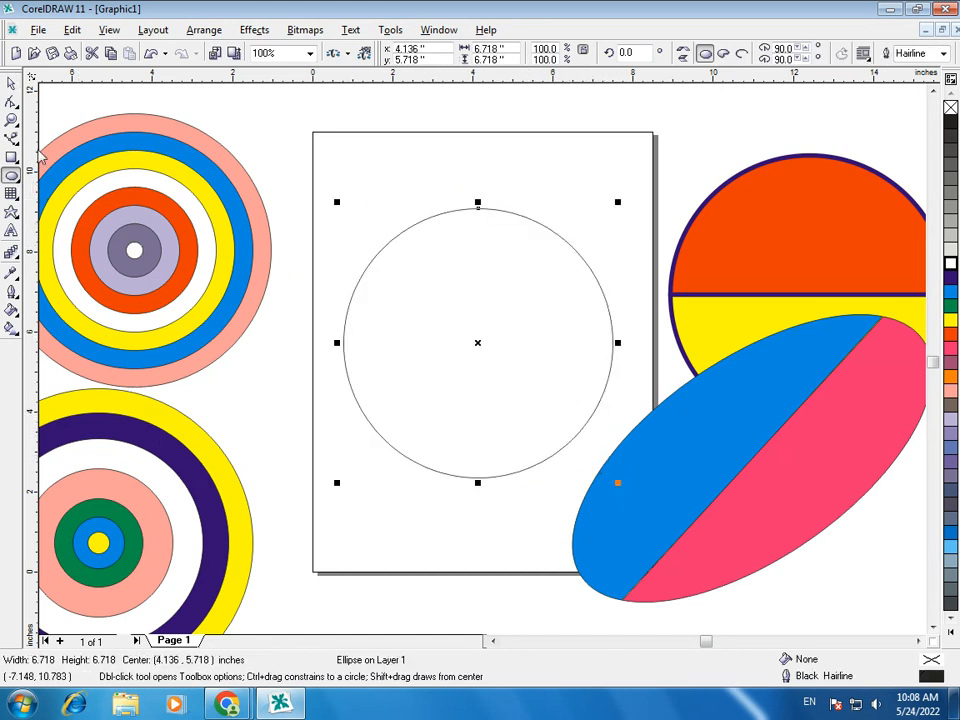
{"action": "left_click", "coordinate": [11, 83]}
{"action": "left_click", "coordinate": [949, 291]}
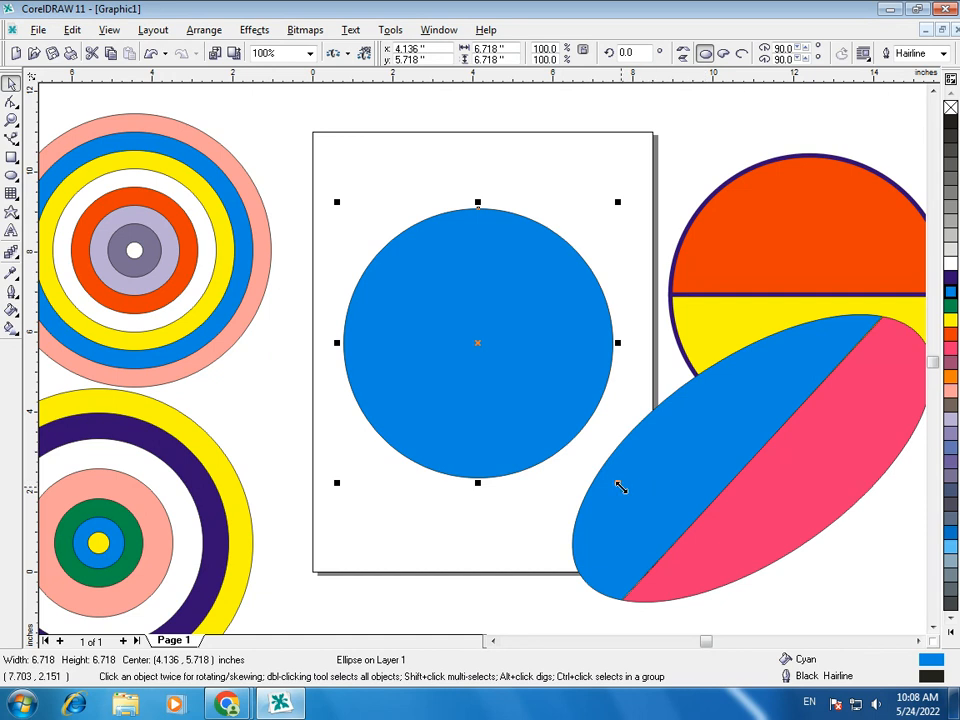
Add a yellow concentric circle about 5.8 inches across inside the cyan one, and a smaller white one inside it
{"action": "left_click_drag", "start_coordinate": [620, 487], "coordinate": [602, 488]}
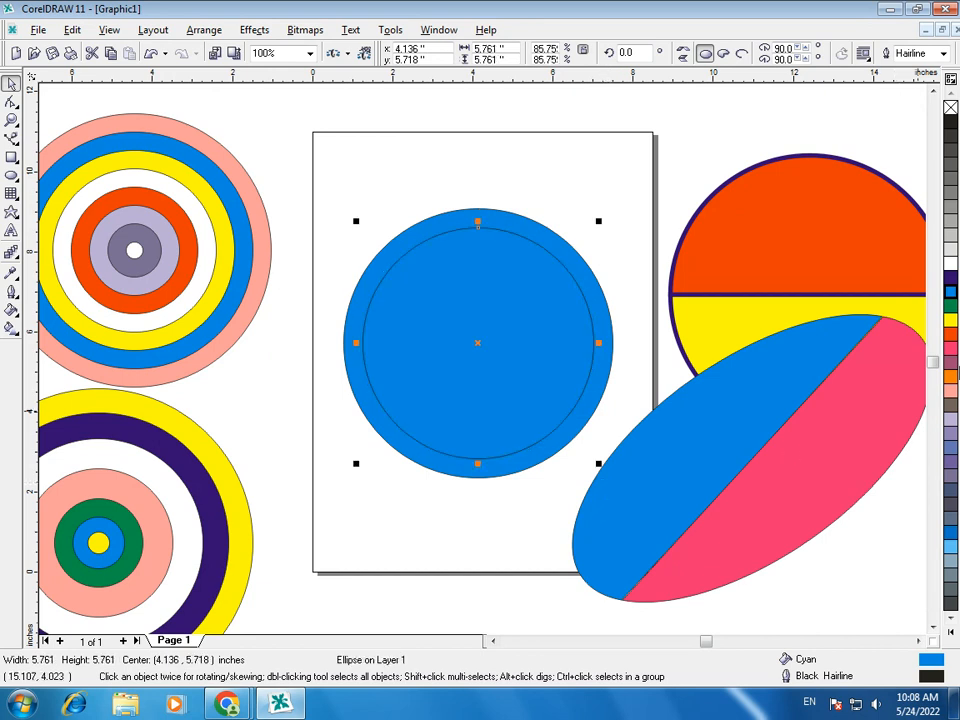
{"action": "left_click", "coordinate": [950, 322]}
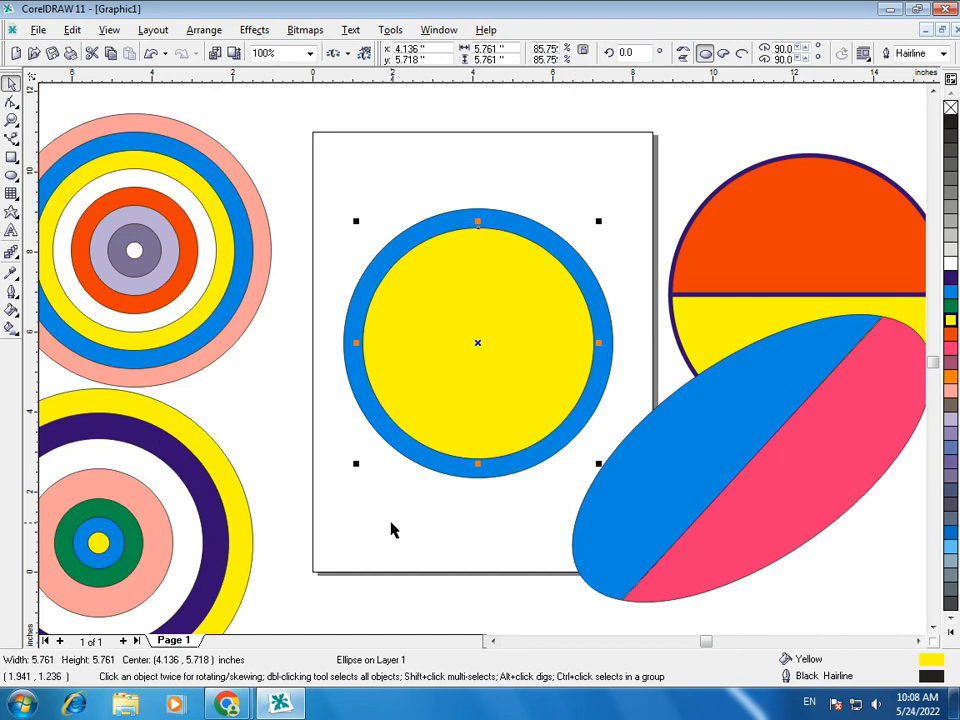
{"action": "left_click_drag", "start_coordinate": [356, 463], "coordinate": [395, 424]}
{"action": "left_click", "coordinate": [950, 264]}
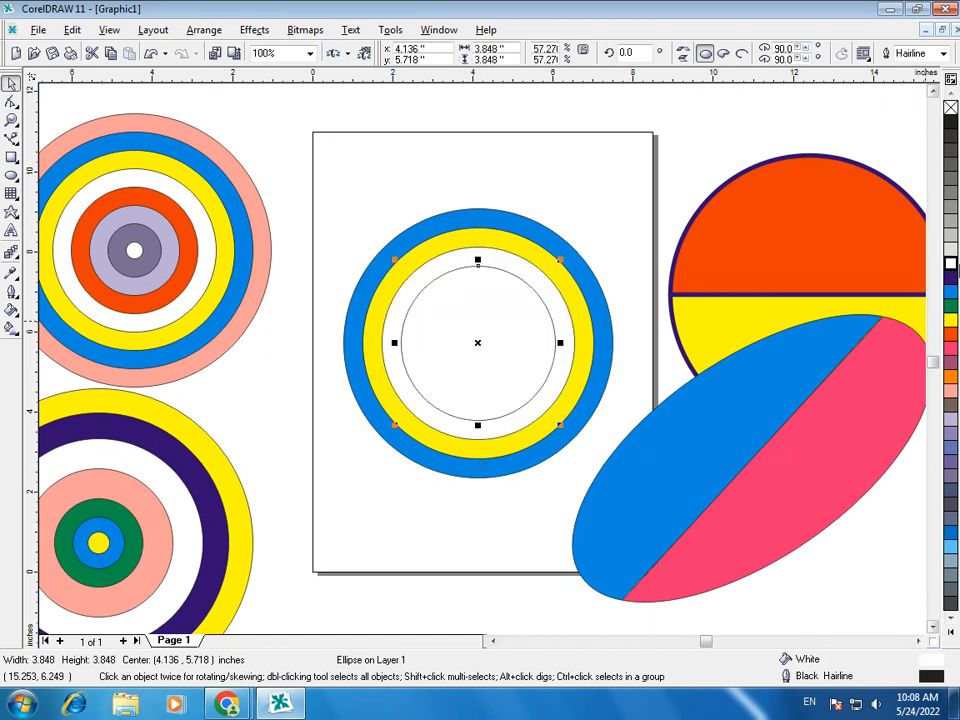
Fill the innermost concentric circle, about 3.8 inches across, with orange
{"action": "left_click", "coordinate": [950, 249]}
{"action": "scroll", "coordinate": [940, 360], "scroll_direction": "up", "scroll_amount": 3}
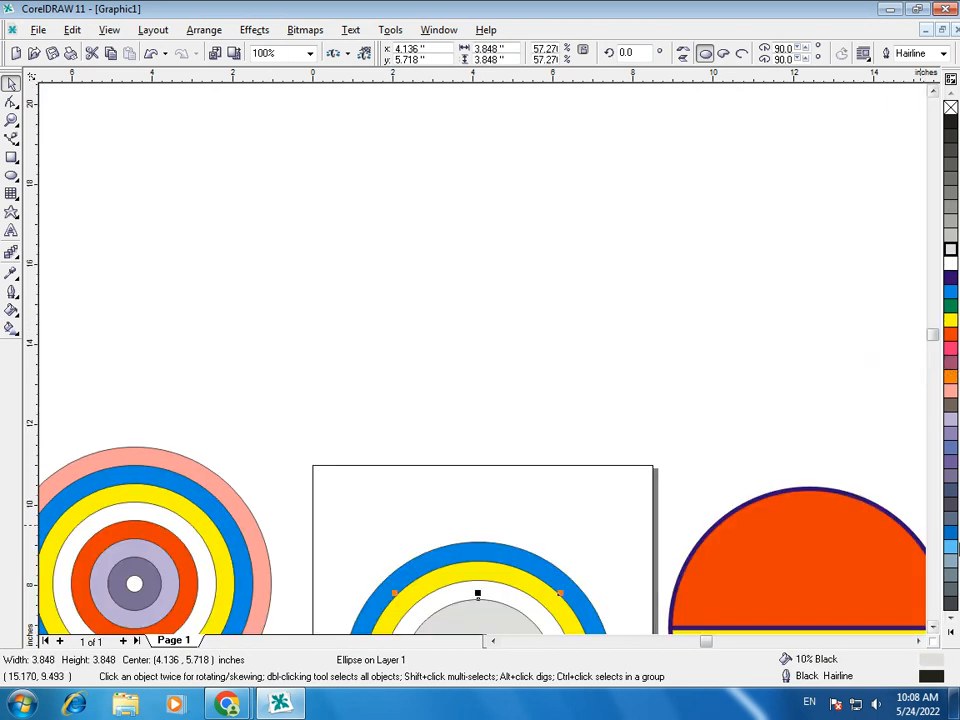
{"action": "left_click", "coordinate": [934, 625]}
{"action": "left_click", "coordinate": [934, 625]}
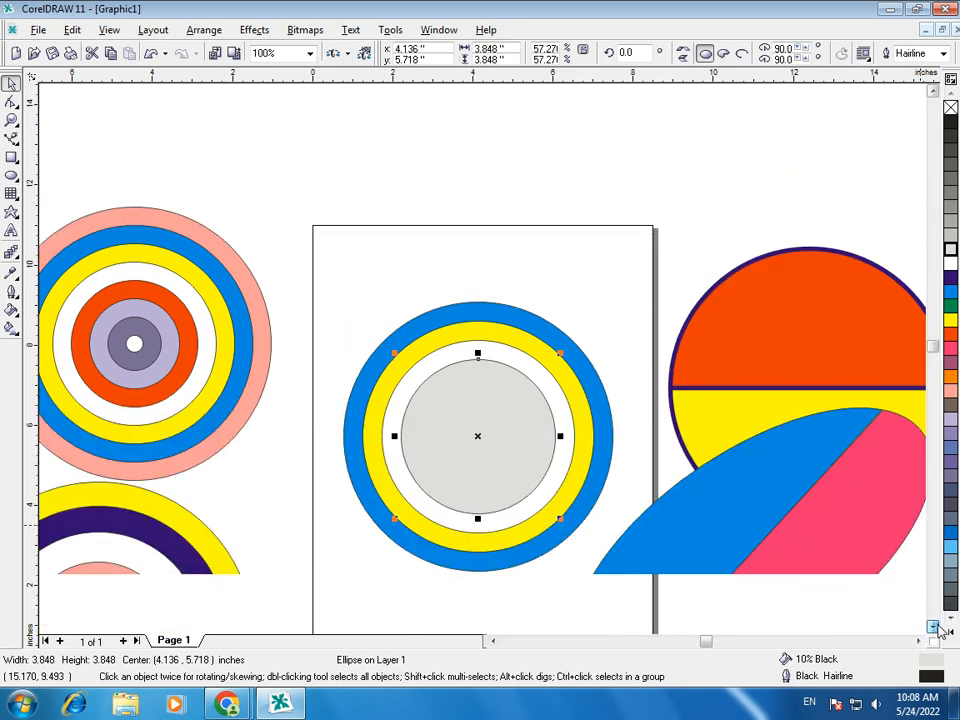
{"action": "left_click", "coordinate": [950, 384]}
Add three smaller concentric circles inside the orange one, filled yellow, orange and blue-grey, the last about 0.98 inches across
{"action": "key", "text": "ctrl+r"}
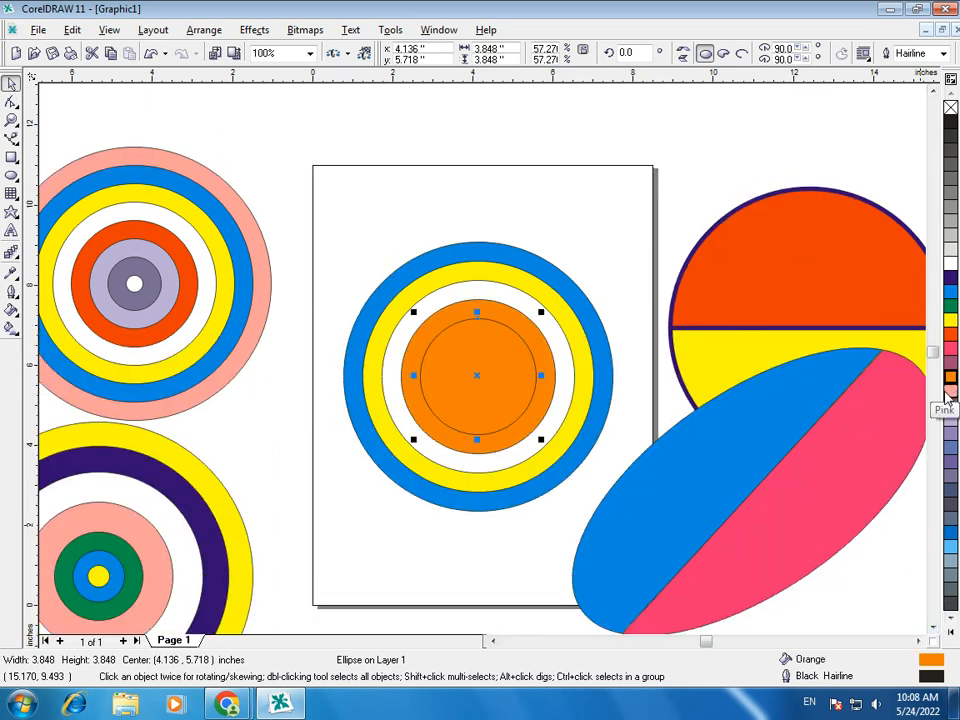
{"action": "left_click", "coordinate": [950, 322]}
{"action": "key", "text": "ctrl+r"}
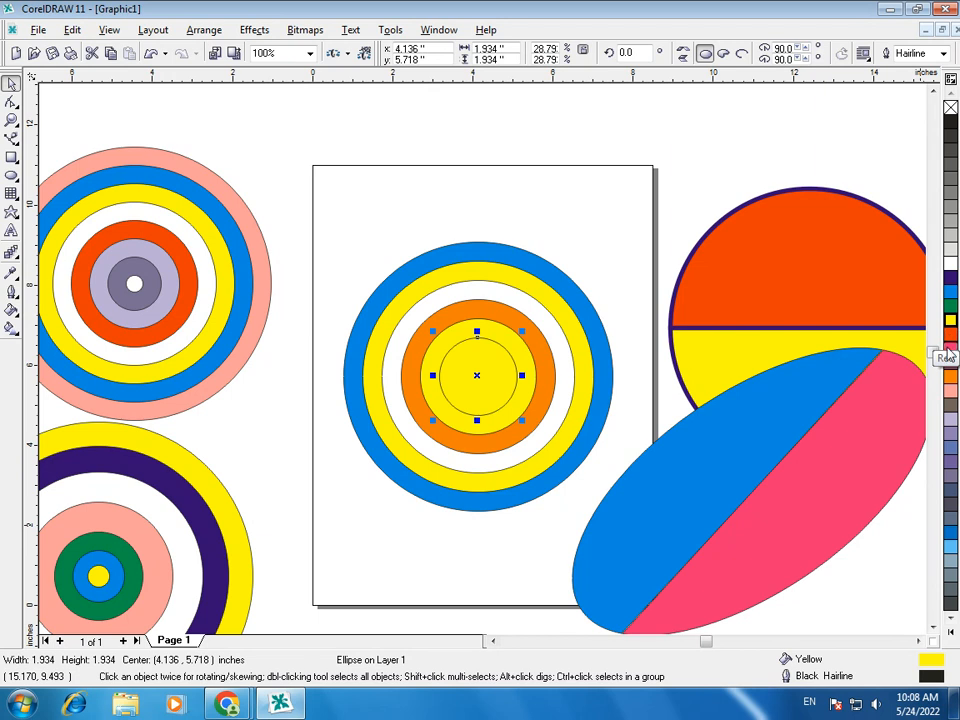
{"action": "left_click", "coordinate": [950, 377]}
{"action": "key", "text": "ctrl+r"}
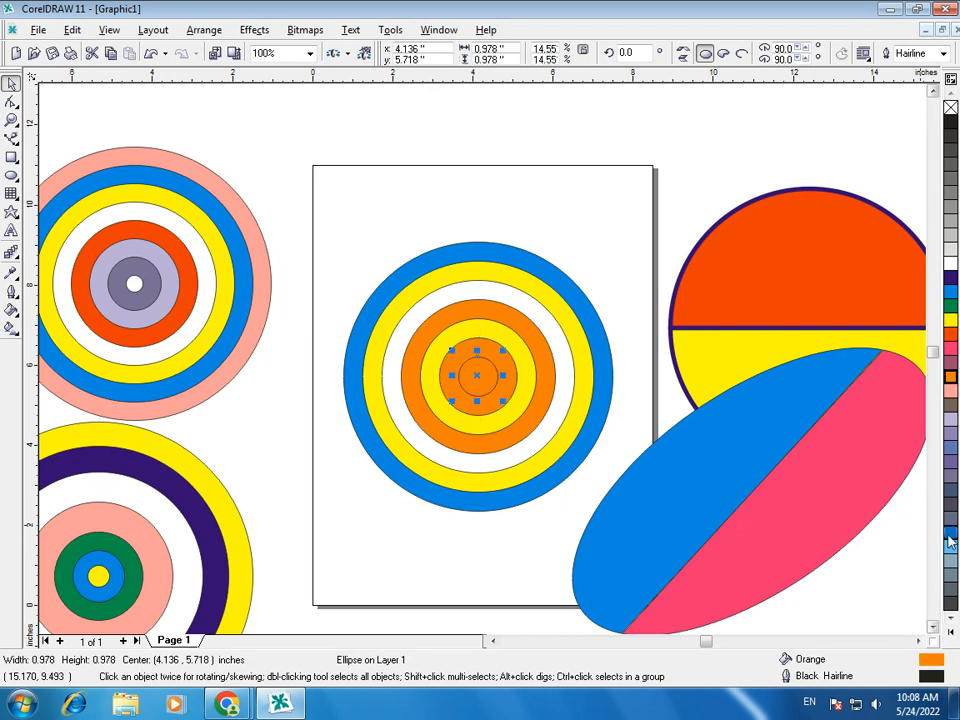
{"action": "left_click", "coordinate": [950, 518]}
Select all seven concentric circles on the page and move them beyond its upper right, centred at about 9.04, 14.1 inches
{"action": "left_click", "coordinate": [467, 586]}
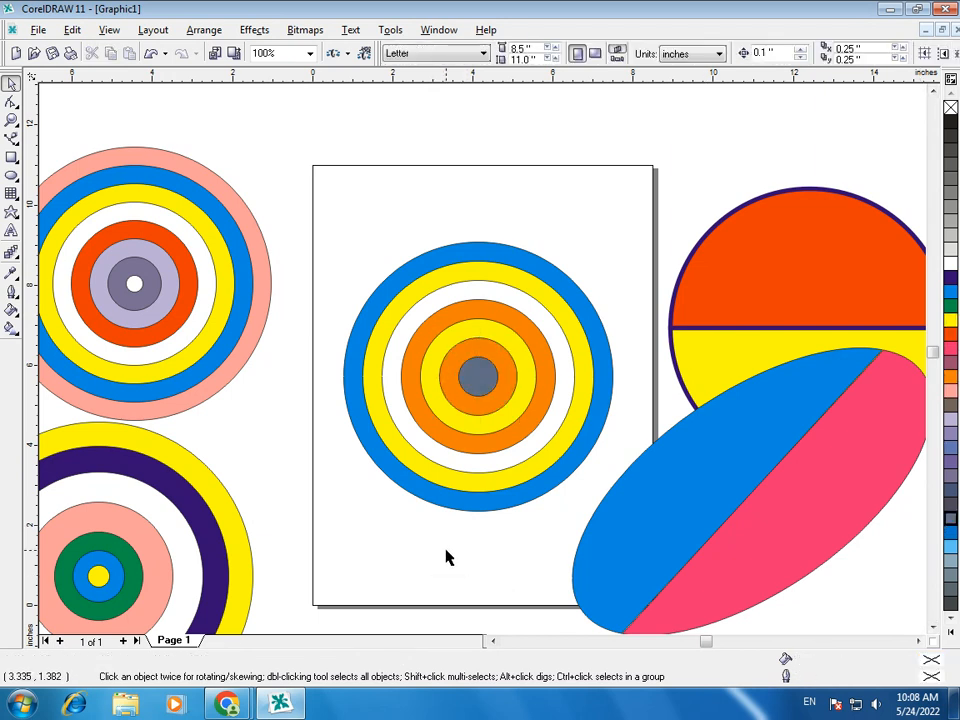
{"action": "left_click_drag", "start_coordinate": [264, 222], "coordinate": [646, 538]}
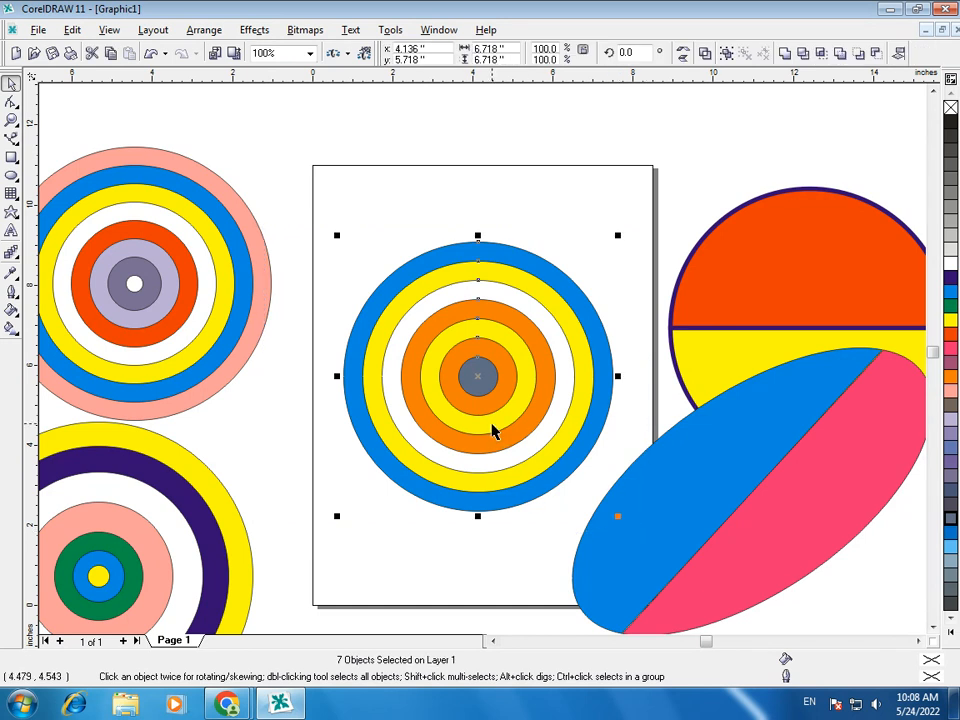
{"action": "left_click_drag", "start_coordinate": [493, 429], "coordinate": [686, 129]}
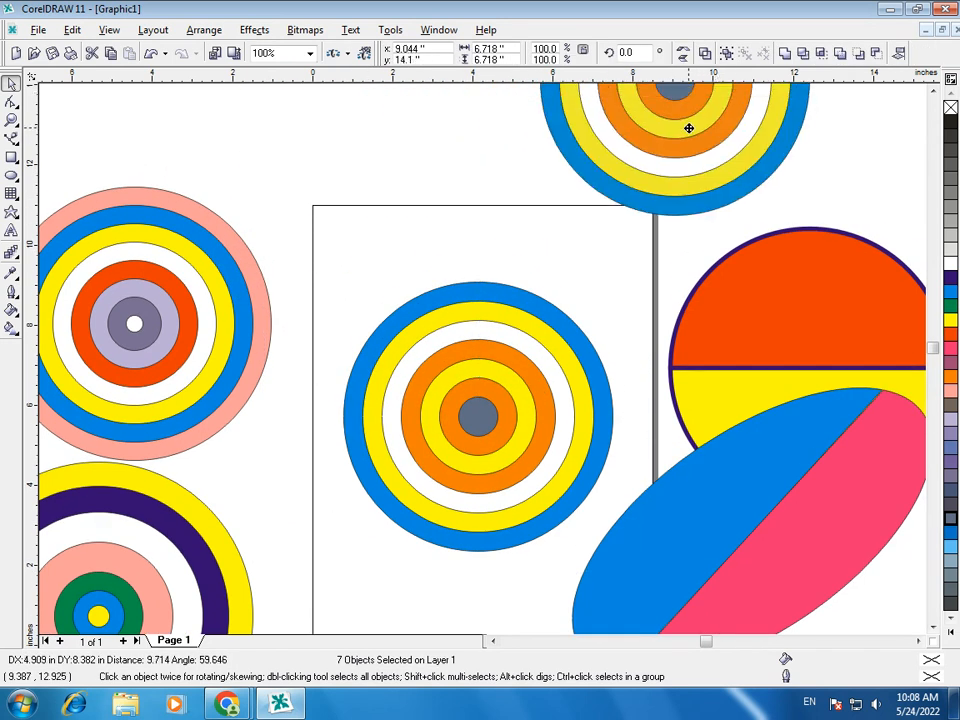
Draw an unfilled circle about 8 inches across on the empty page
{"action": "scroll", "coordinate": [930, 638], "scroll_direction": "down", "scroll_amount": 2}
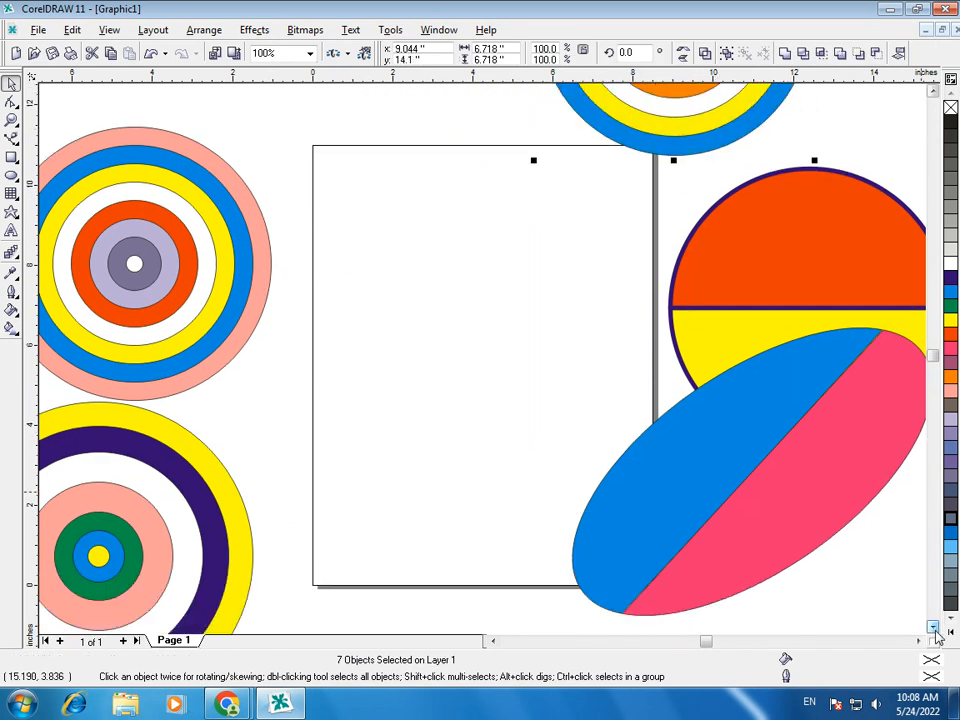
{"action": "left_click", "coordinate": [13, 176]}
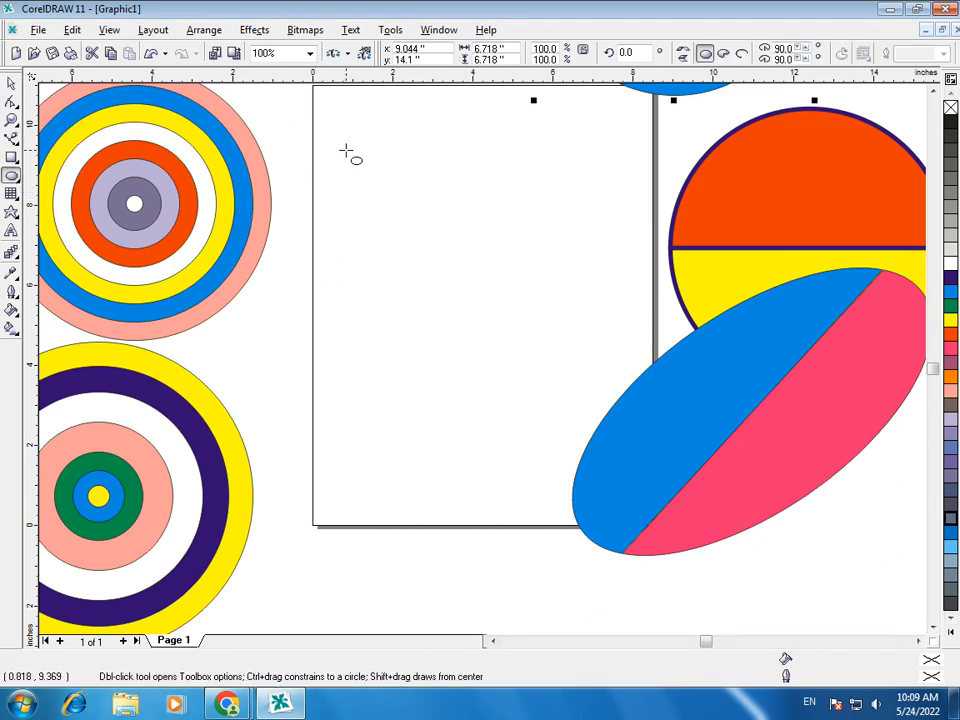
{"action": "left_click_drag", "start_coordinate": [332, 147], "coordinate": [652, 469]}
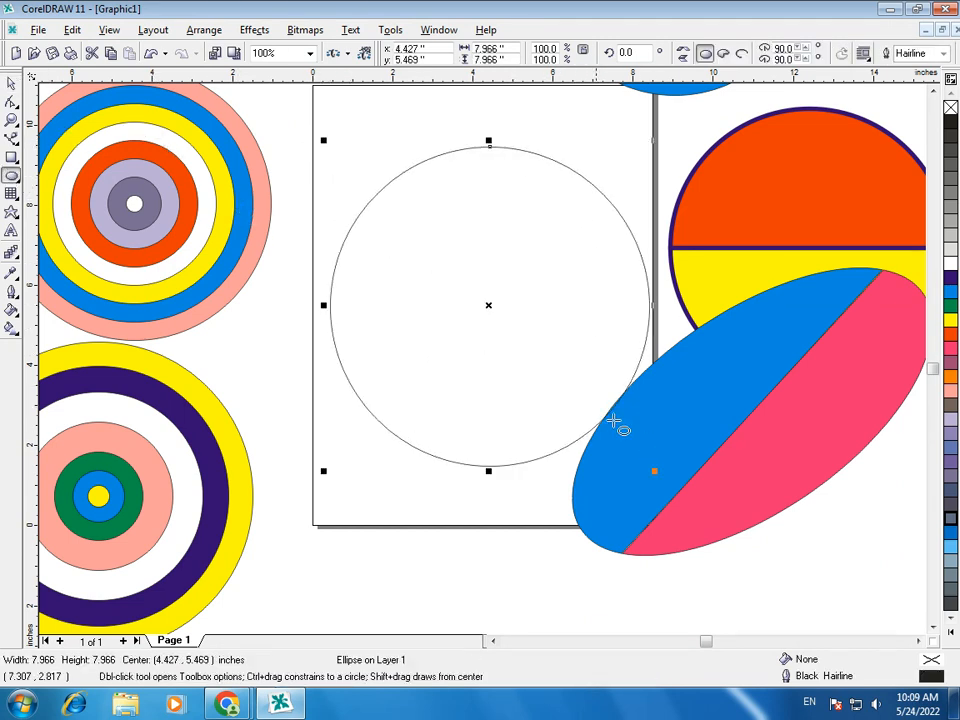
{"action": "left_click", "coordinate": [9, 84]}
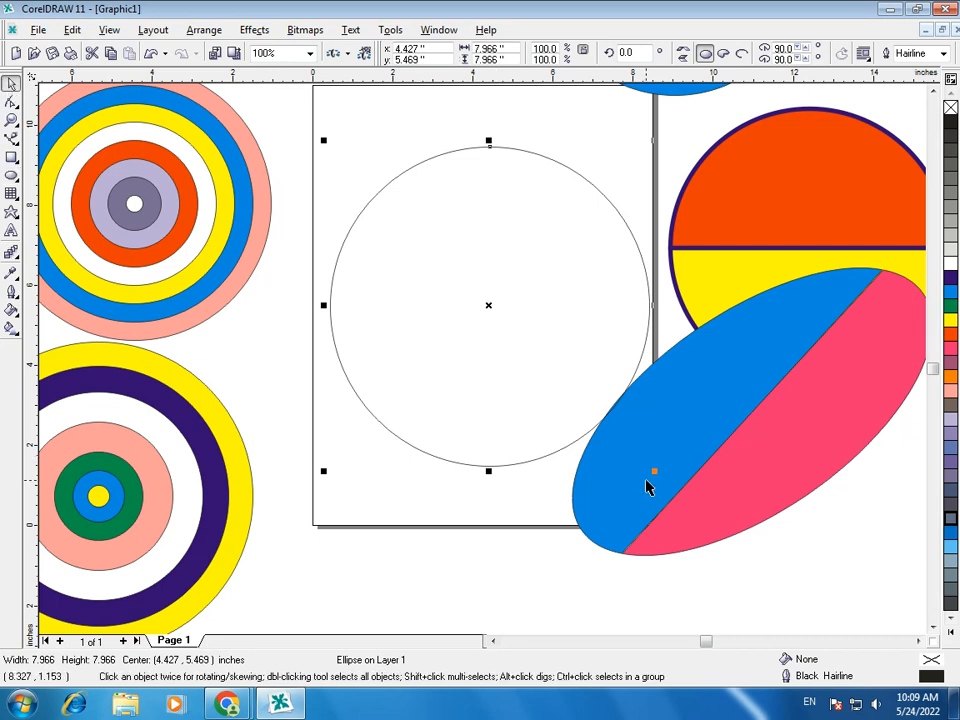
Add six evenly spaced, successively smaller concentric copies inside the unfilled circle, the first about 6.7 inches across
{"action": "left_click_drag", "start_coordinate": [652, 469], "coordinate": [629, 461]}
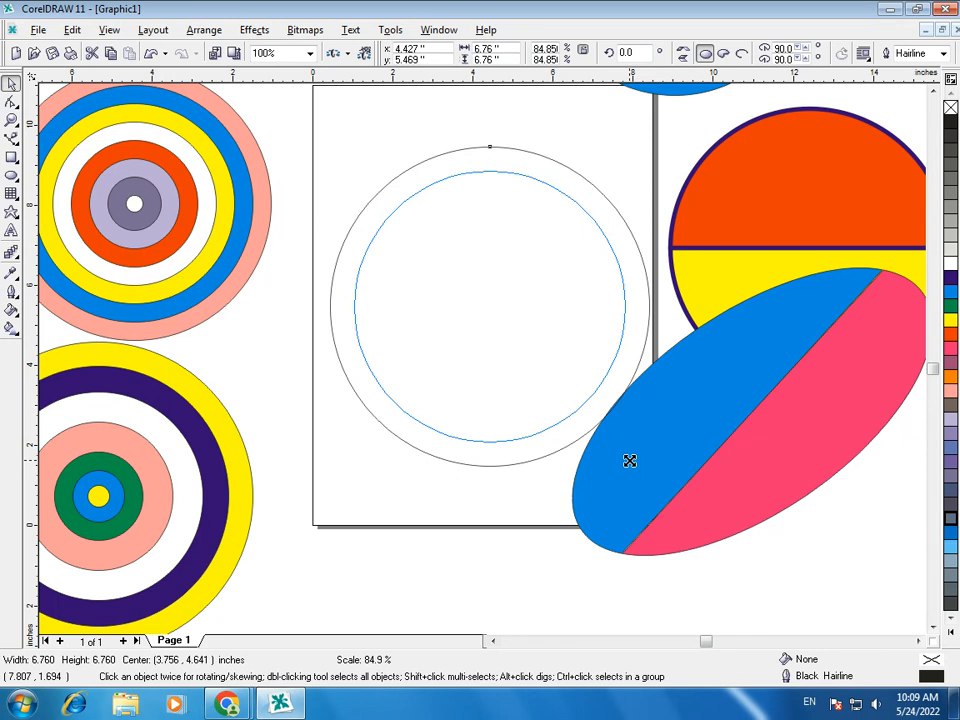
{"action": "left_click_drag", "start_coordinate": [629, 461], "coordinate": [628, 463]}
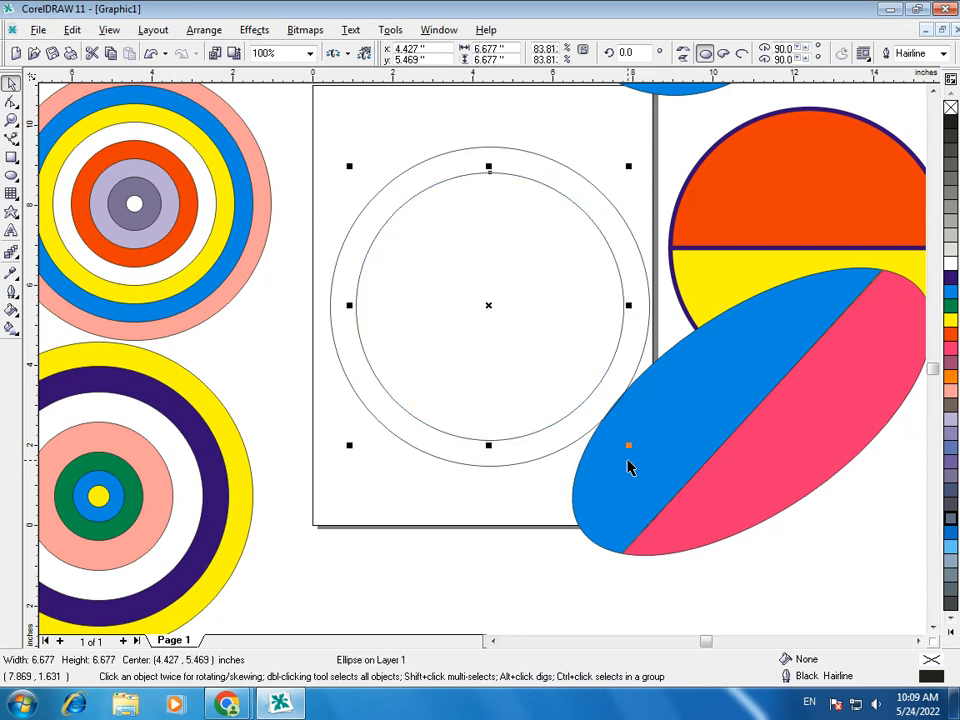
{"action": "key", "text": "ctrl+r"}
{"action": "key", "text": "ctrl+r"}
{"action": "key", "text": "ctrl+r"}
{"action": "key", "text": "ctrl+r"}
{"action": "key", "text": "ctrl+r"}
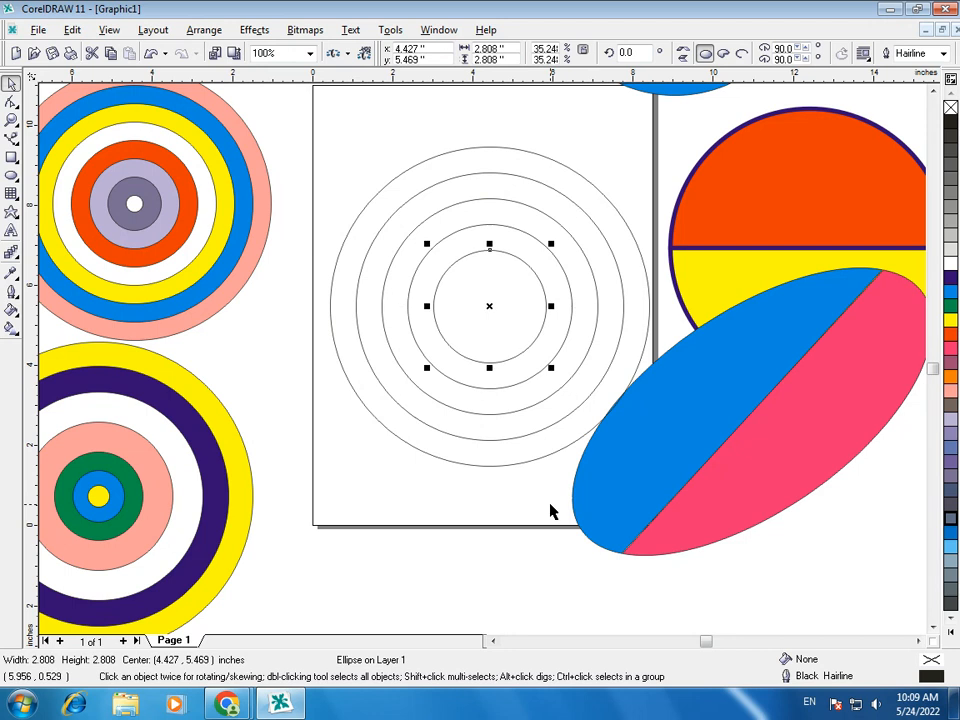
Select all seven unfilled concentric circles and move them up and left, centred at about 3.30, 7.26 inches
{"action": "left_click", "coordinate": [545, 513]}
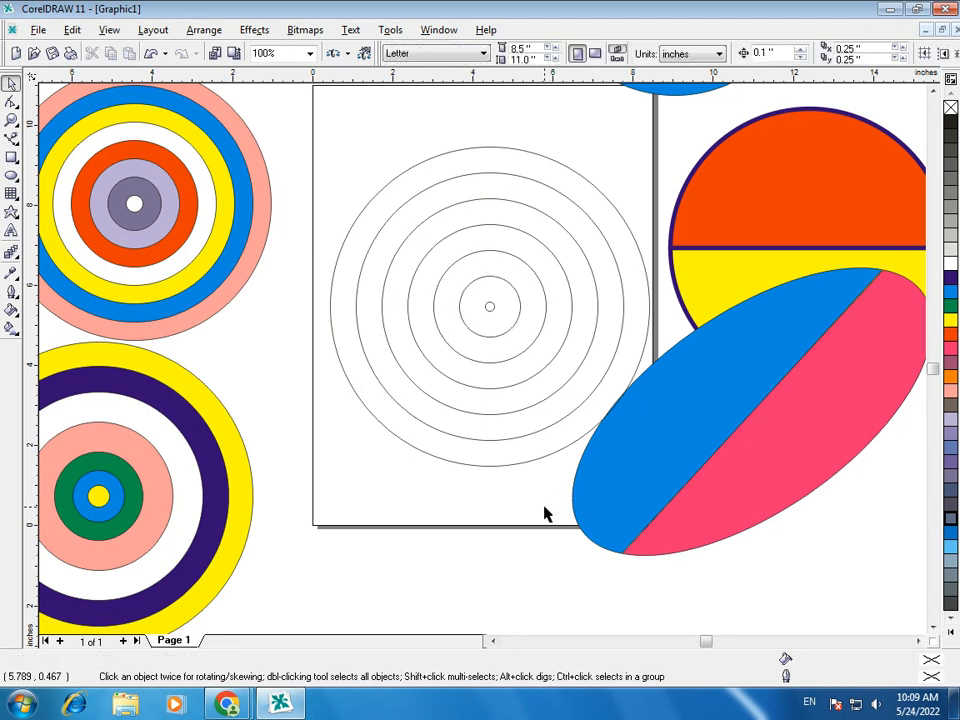
{"action": "left_click_drag", "start_coordinate": [325, 135], "coordinate": [669, 493]}
{"action": "left_click_drag", "start_coordinate": [558, 412], "coordinate": [513, 341]}
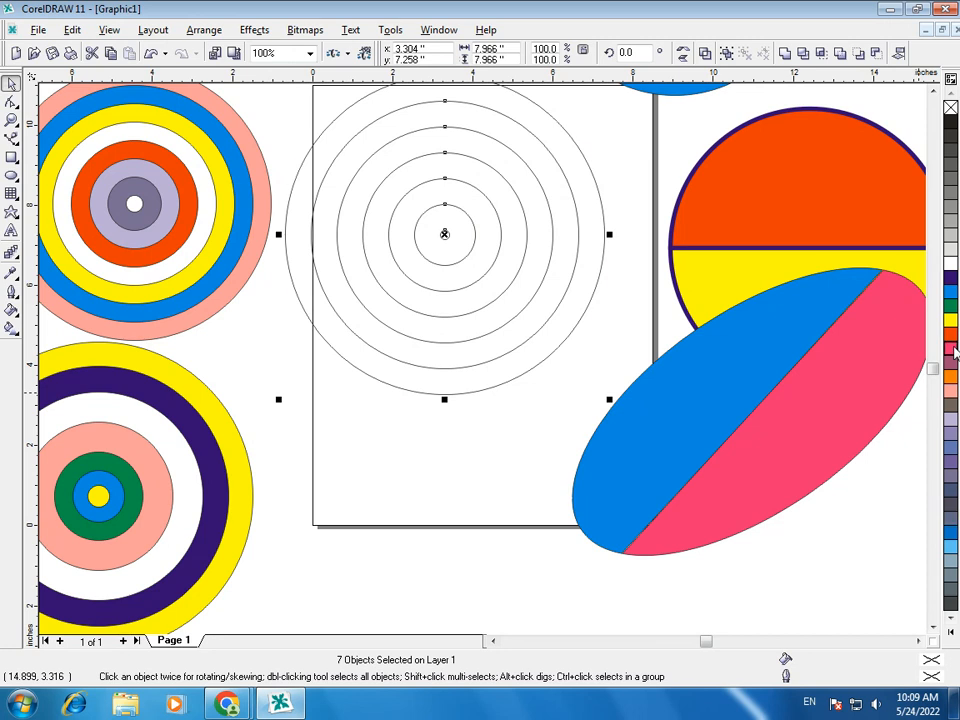
Fill all seven selected circles with greyish brown after trying magenta and orange
{"action": "left_click", "coordinate": [950, 349]}
{"action": "left_click", "coordinate": [950, 377]}
{"action": "left_click", "coordinate": [950, 399]}
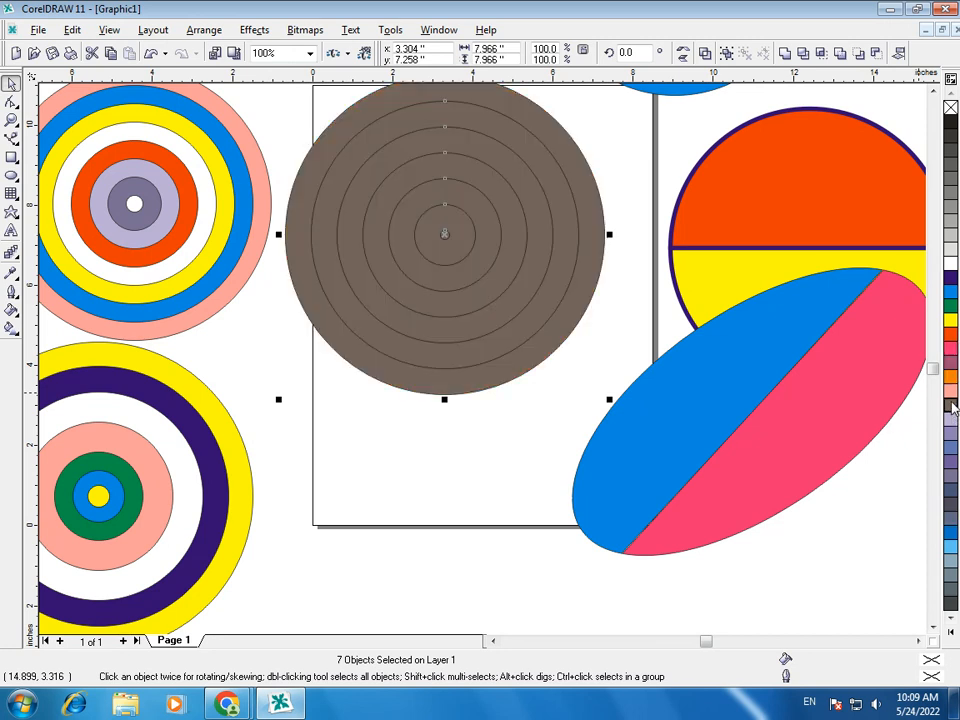
Try a pink fill on the seven selected concentric circles, view its uniform fill settings, and remove the fill
{"action": "left_click", "coordinate": [950, 393]}
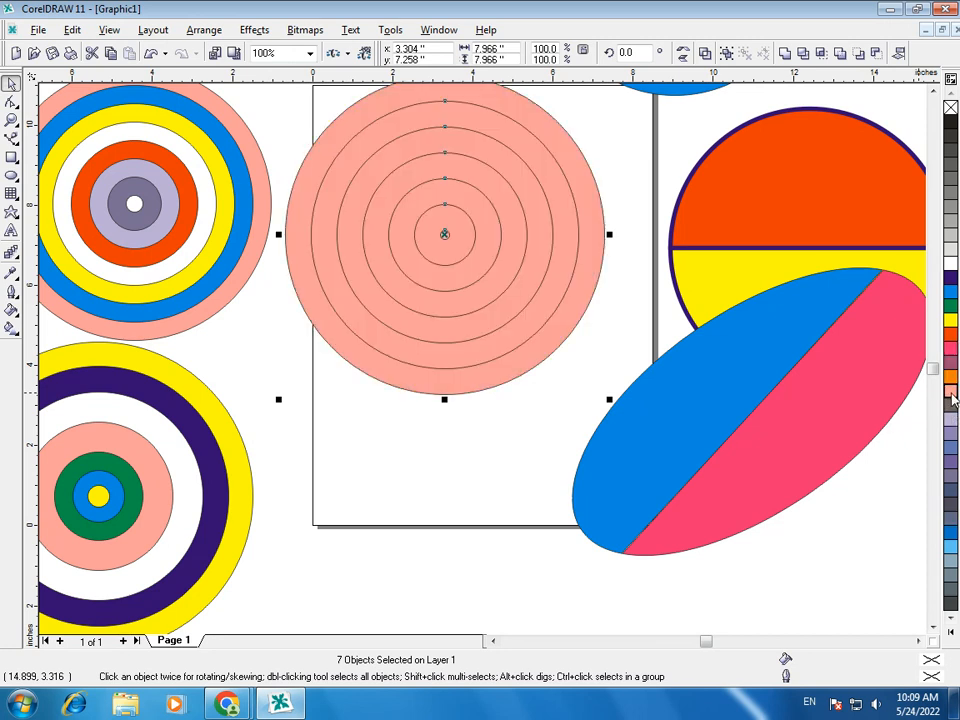
{"action": "double_click", "coordinate": [934, 662]}
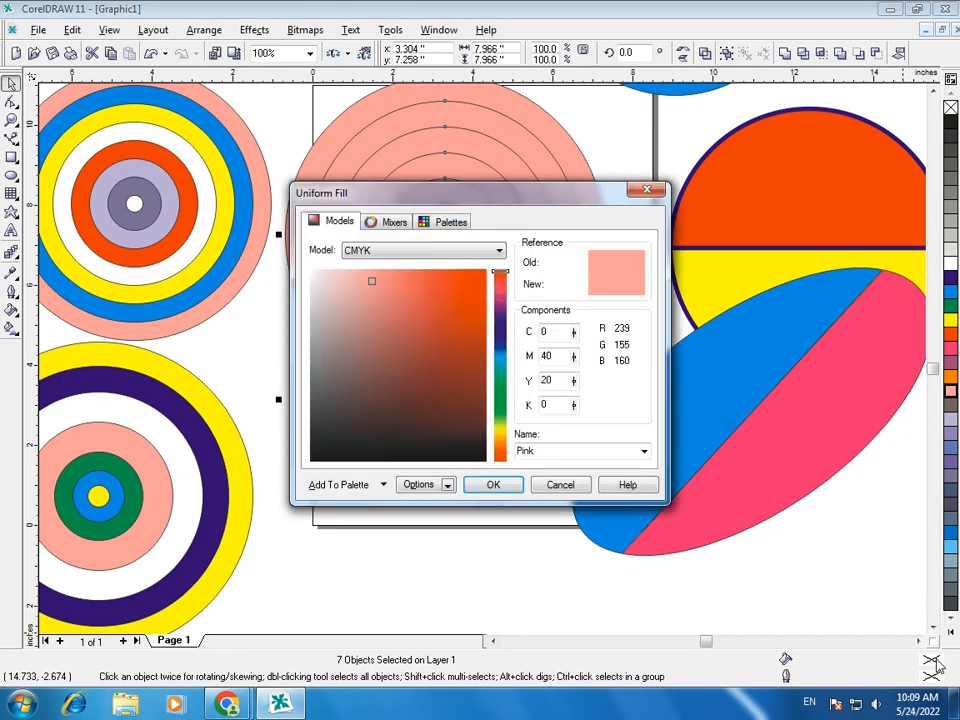
{"action": "left_click", "coordinate": [562, 485]}
{"action": "left_click", "coordinate": [951, 109]}
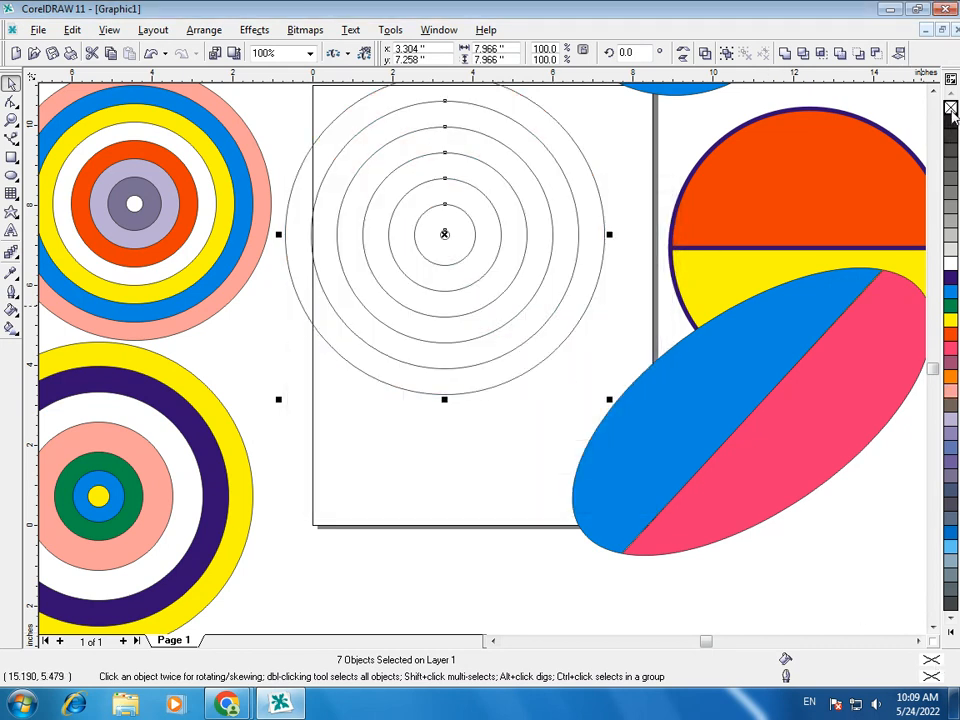
Leave the seven concentric circles unfilled and deselected after trying light grey and blue fills on them
{"action": "left_click", "coordinate": [951, 250]}
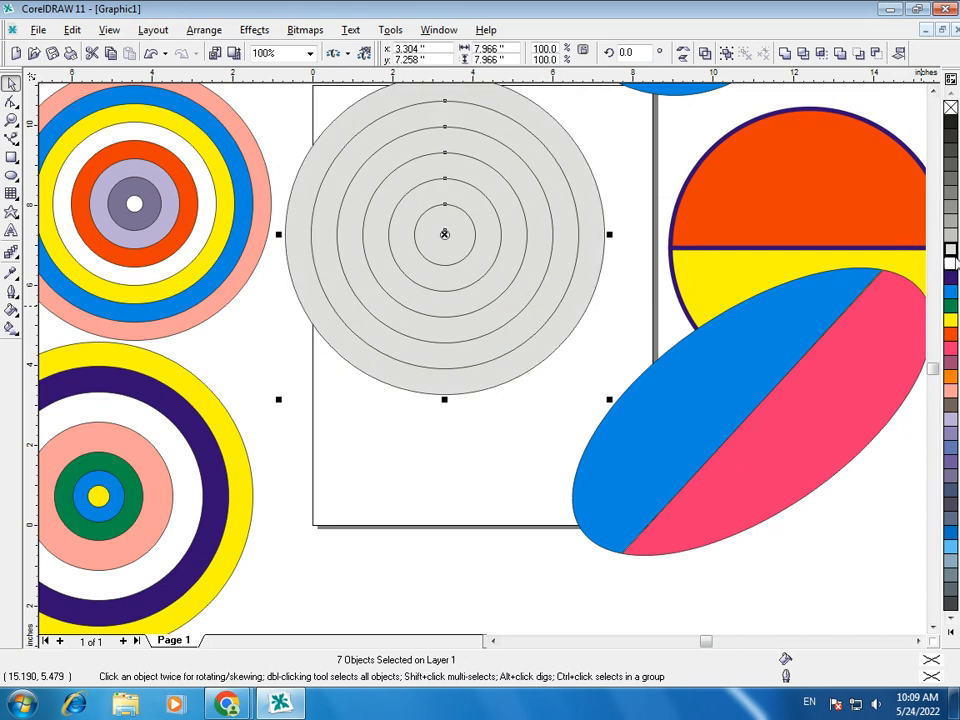
{"action": "left_click", "coordinate": [953, 290]}
{"action": "scroll", "coordinate": [955, 295], "scroll_direction": "up", "scroll_amount": 3}
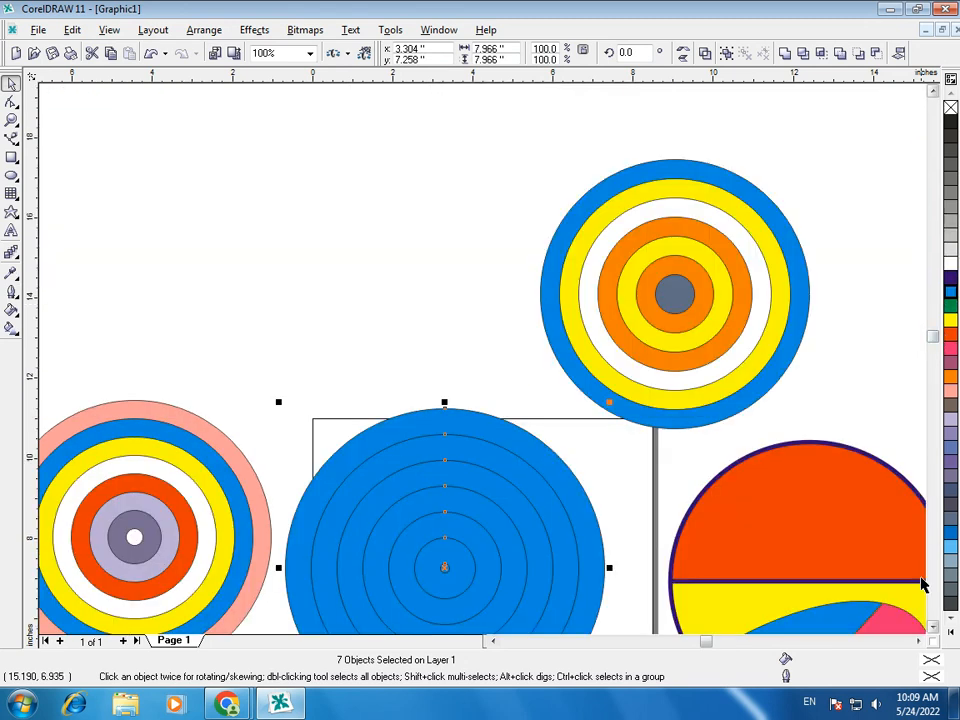
{"action": "scroll", "coordinate": [937, 636], "scroll_direction": "down", "scroll_amount": 2}
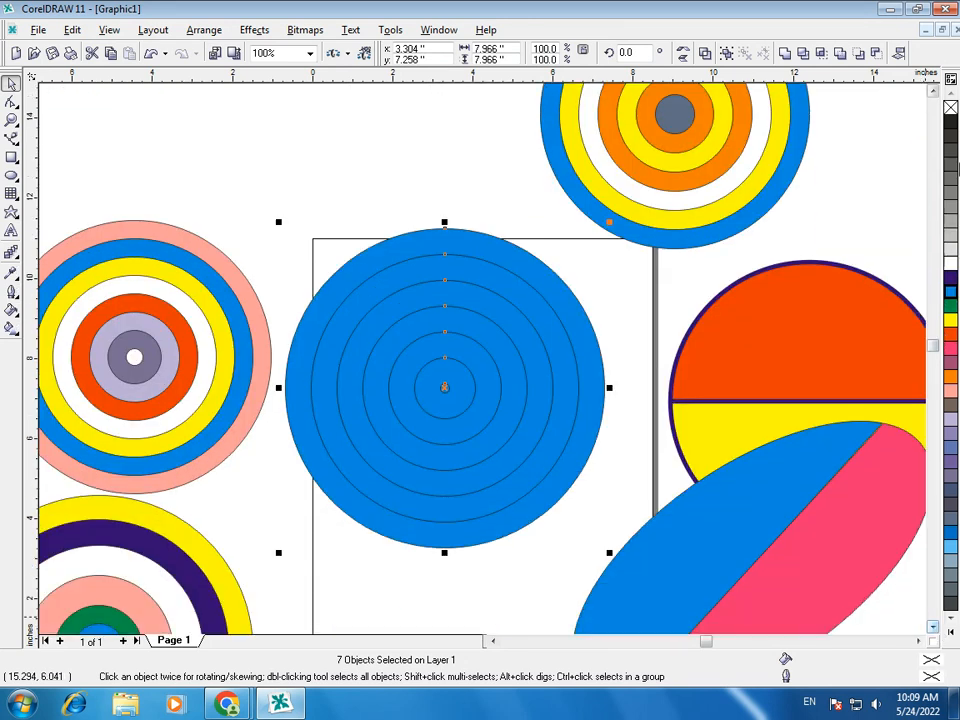
{"action": "left_click", "coordinate": [951, 108]}
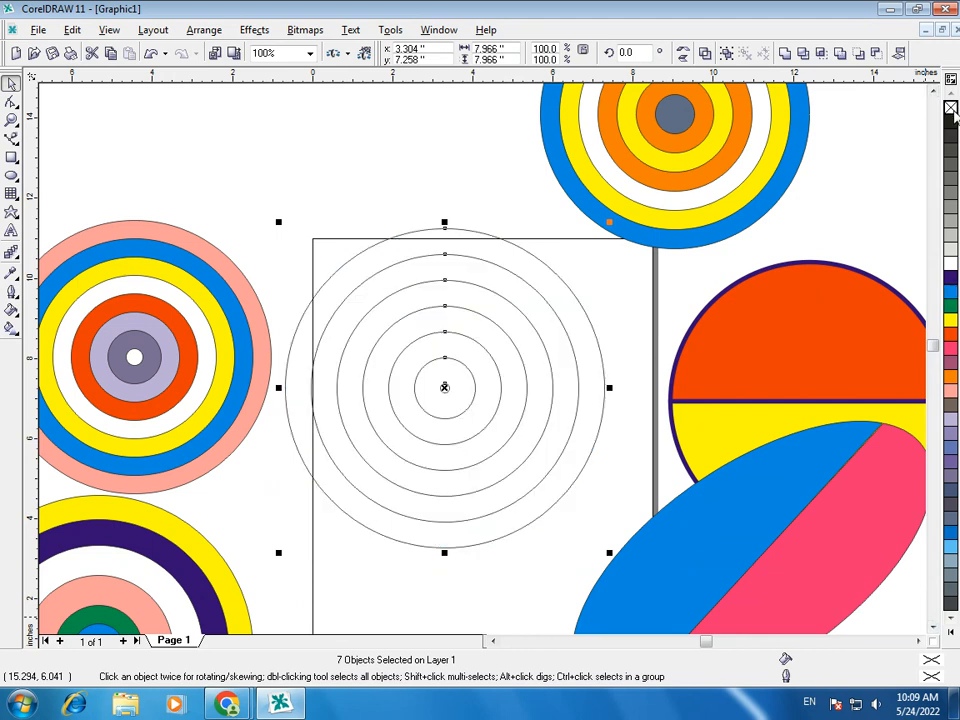
{"action": "left_click", "coordinate": [400, 155]}
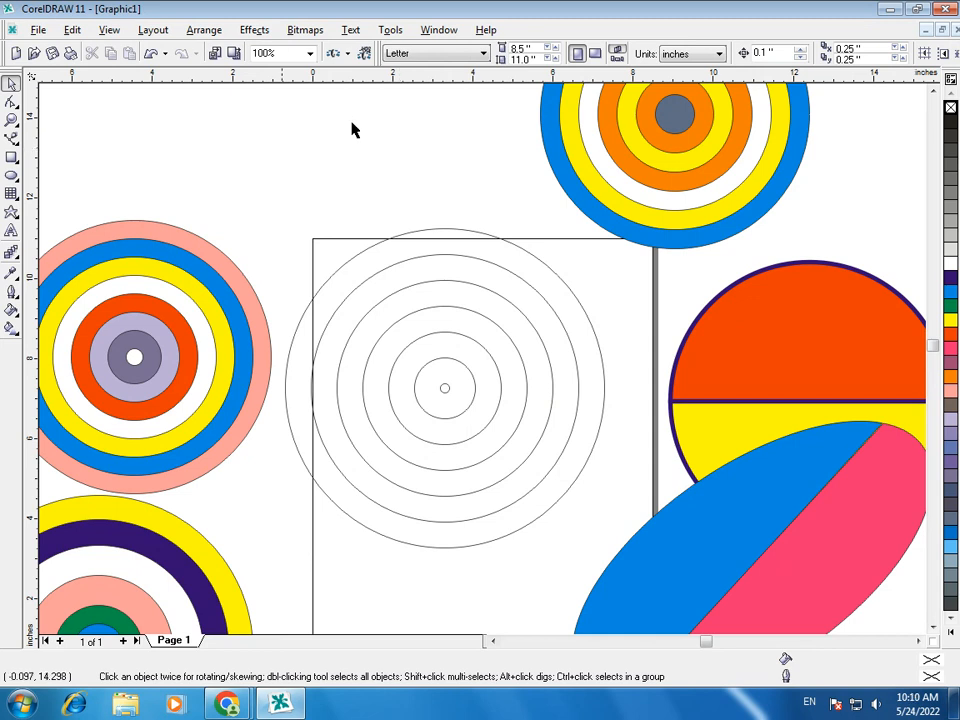
Close CorelDRAW without saving the changes to Graphic1
{"action": "left_click", "coordinate": [946, 9]}
{"action": "left_click", "coordinate": [494, 391]}
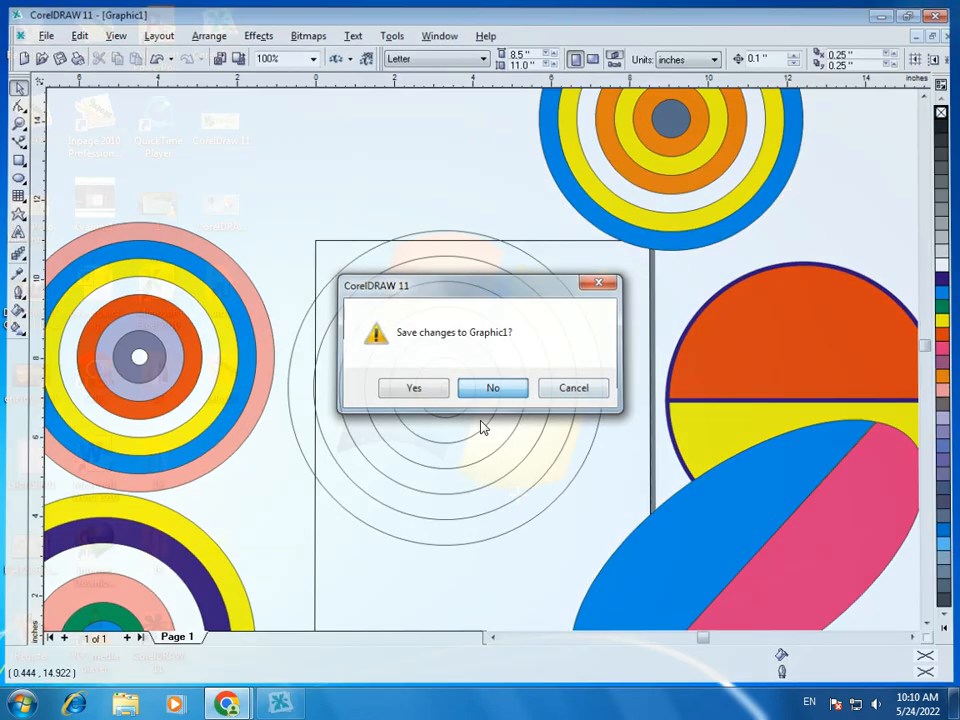
{"action": "mouse_move", "coordinate": [226, 704]}
{"action": "left_click", "coordinate": [377, 658]}
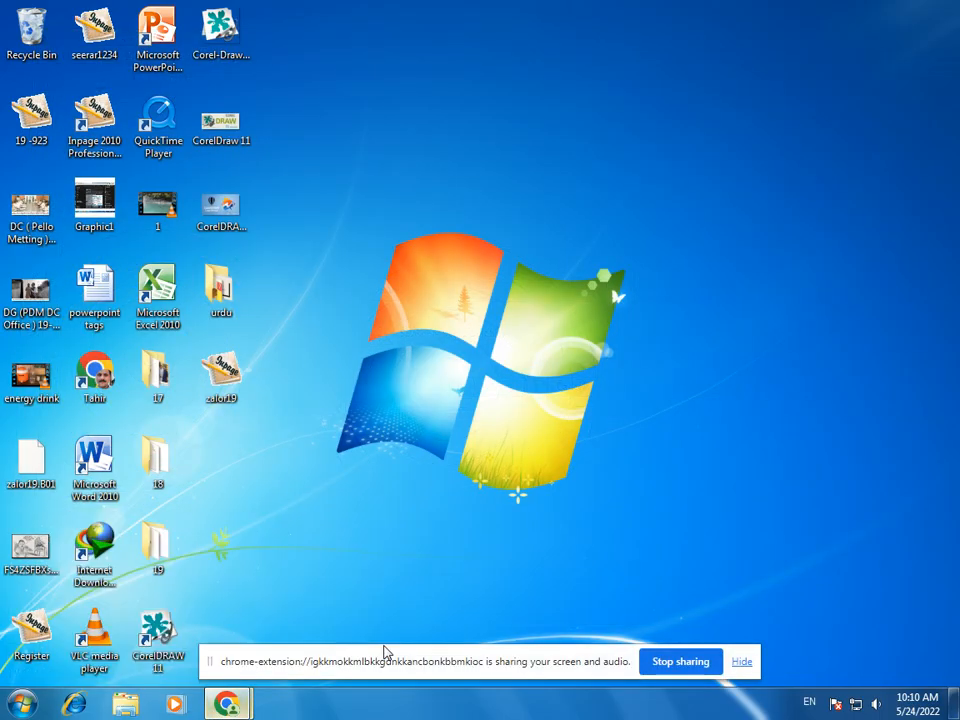